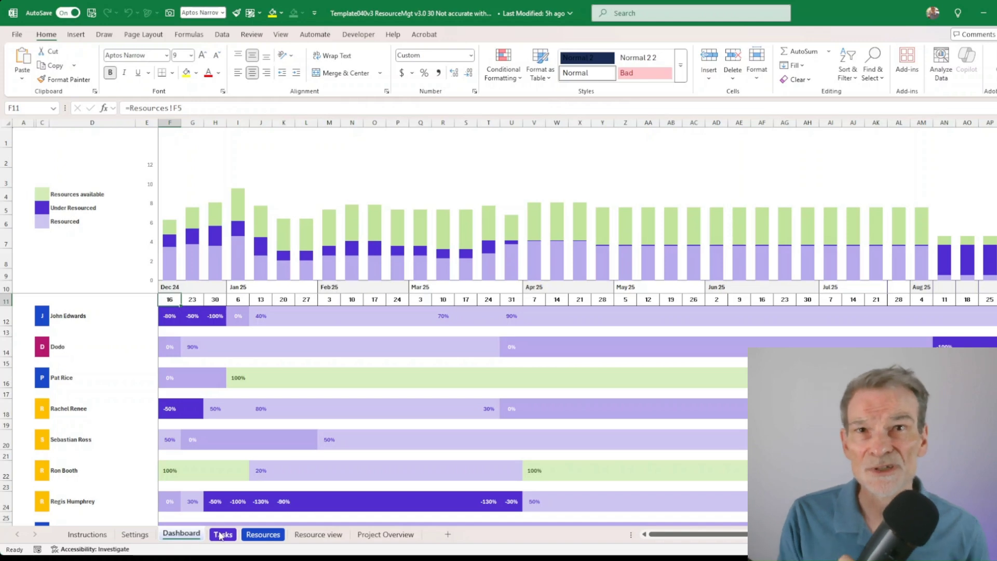
Step: Browse the Tasks and Resources sheets, then show another resource's availability and tasks in Resource view
{"action": "left_click", "coordinate": [223, 535]}
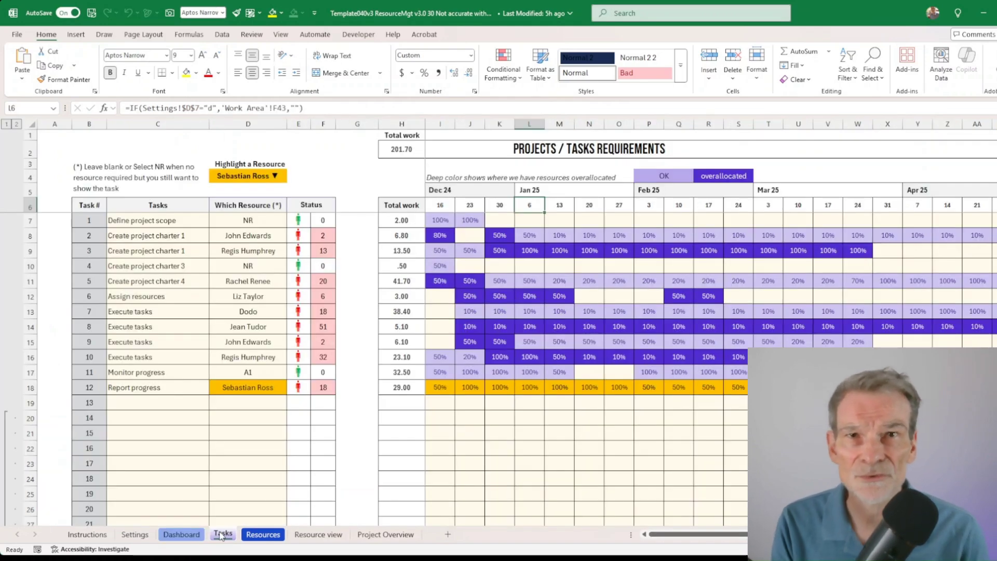
{"action": "left_click", "coordinate": [257, 535]}
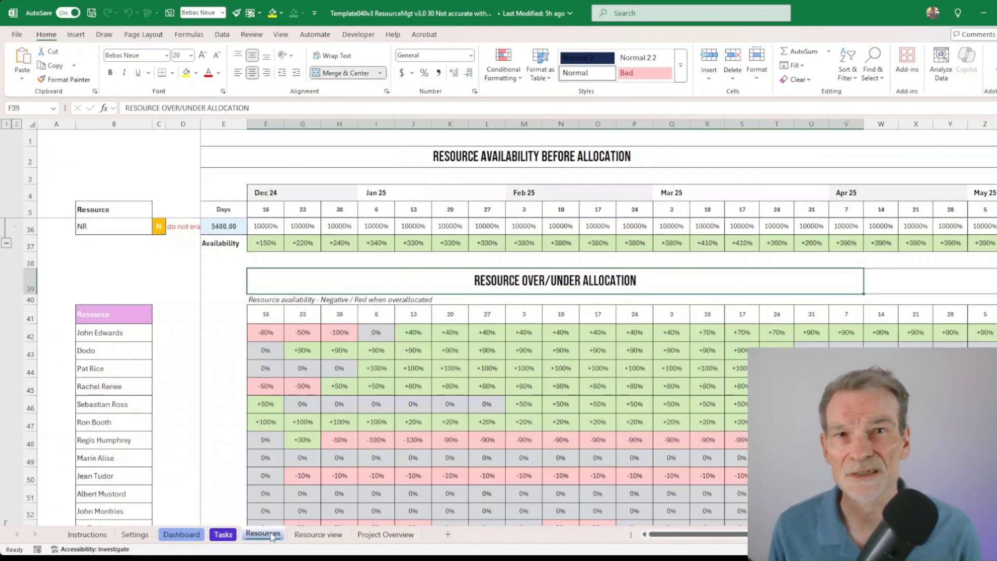
{"action": "left_click", "coordinate": [322, 534]}
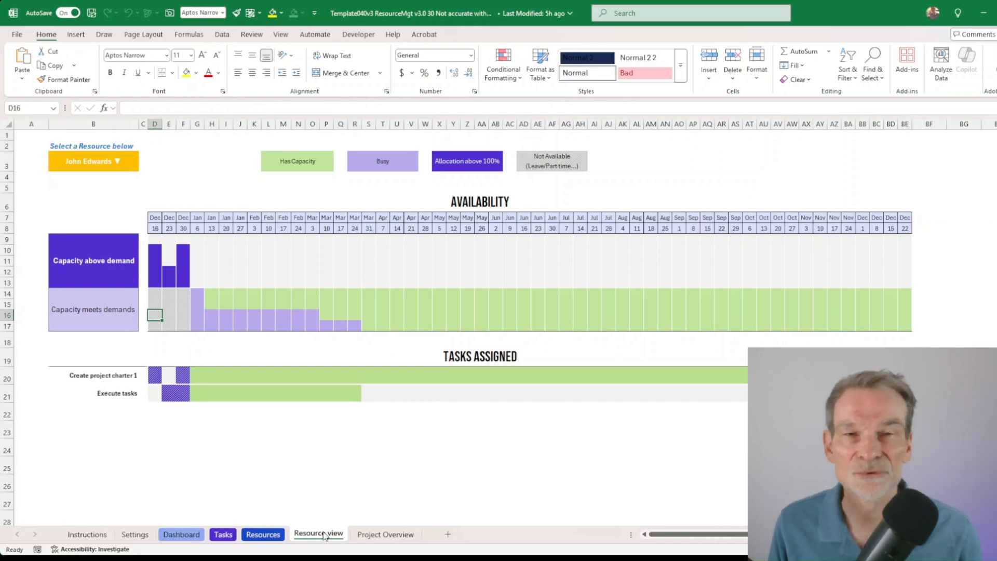
{"action": "left_click", "coordinate": [127, 162]}
{"action": "left_click", "coordinate": [144, 166]}
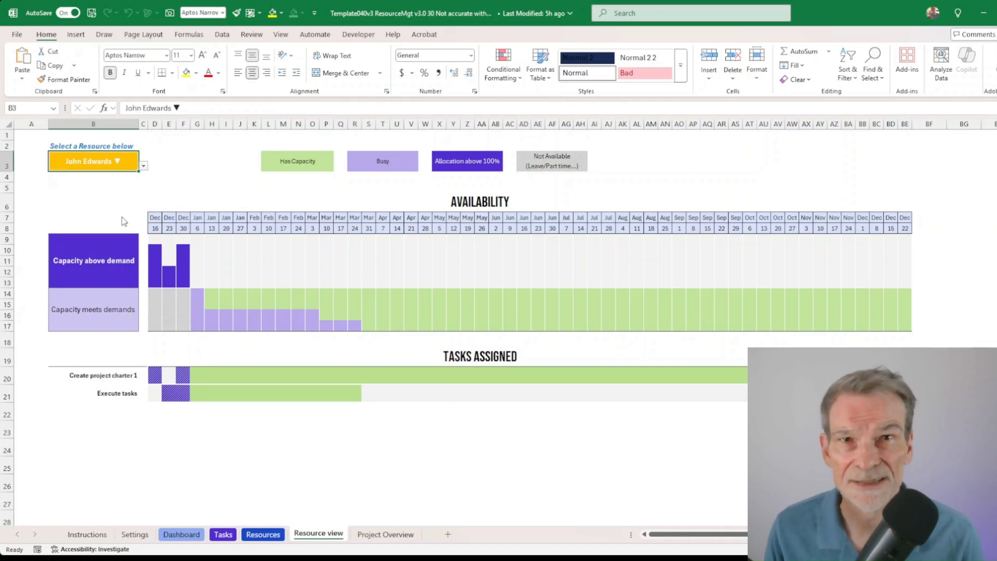
{"action": "left_click", "coordinate": [125, 218]}
Step: View the Project Overview and Instructions sheets, then come back through Resource view to Resources
{"action": "left_click", "coordinate": [370, 535]}
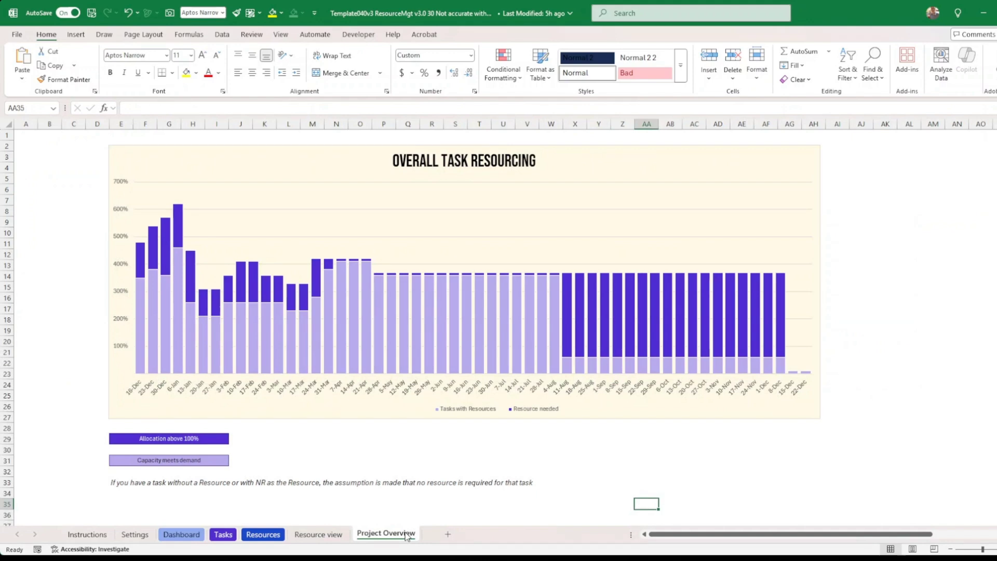
{"action": "left_click", "coordinate": [86, 535]}
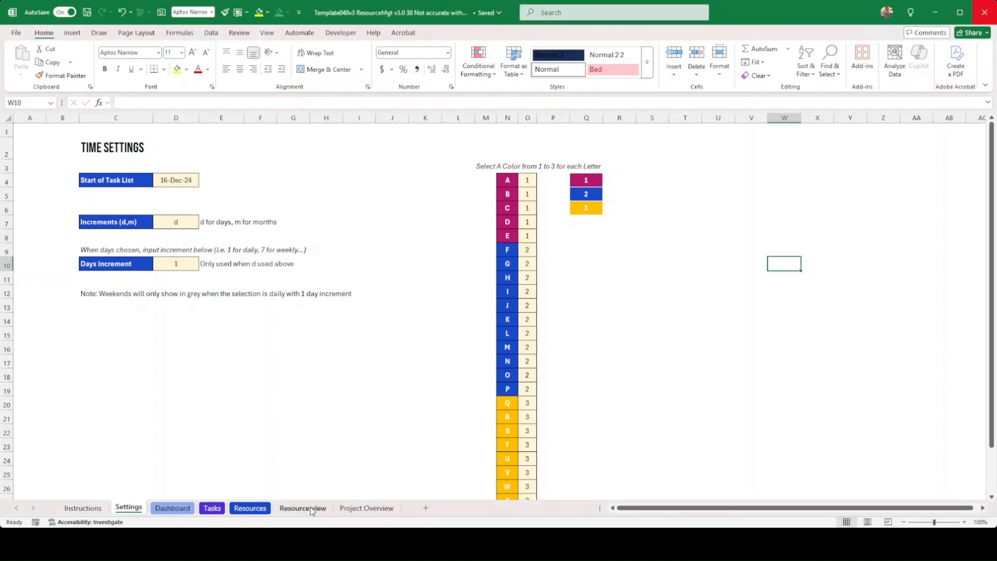
{"action": "left_click", "coordinate": [304, 508]}
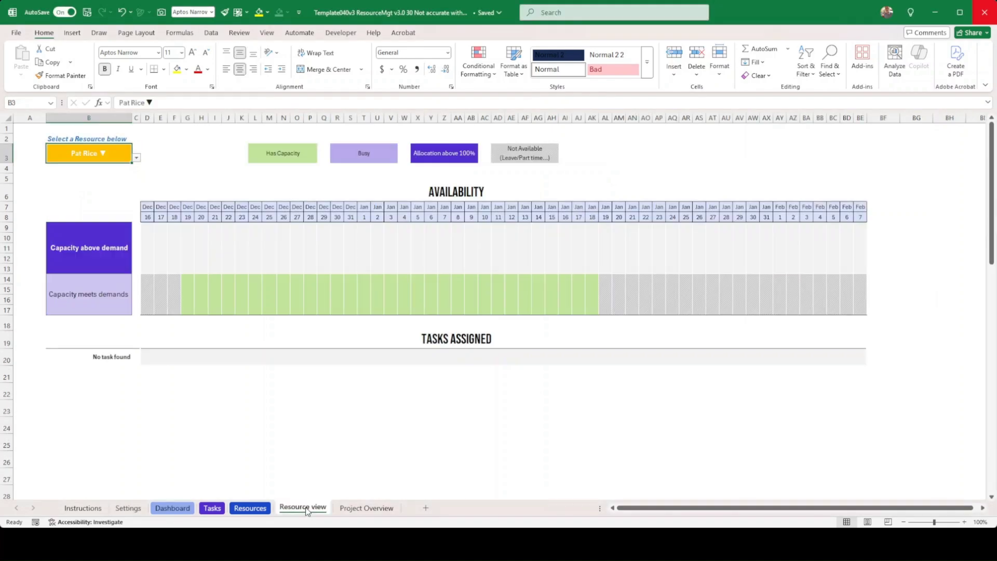
{"action": "left_click", "coordinate": [251, 508]}
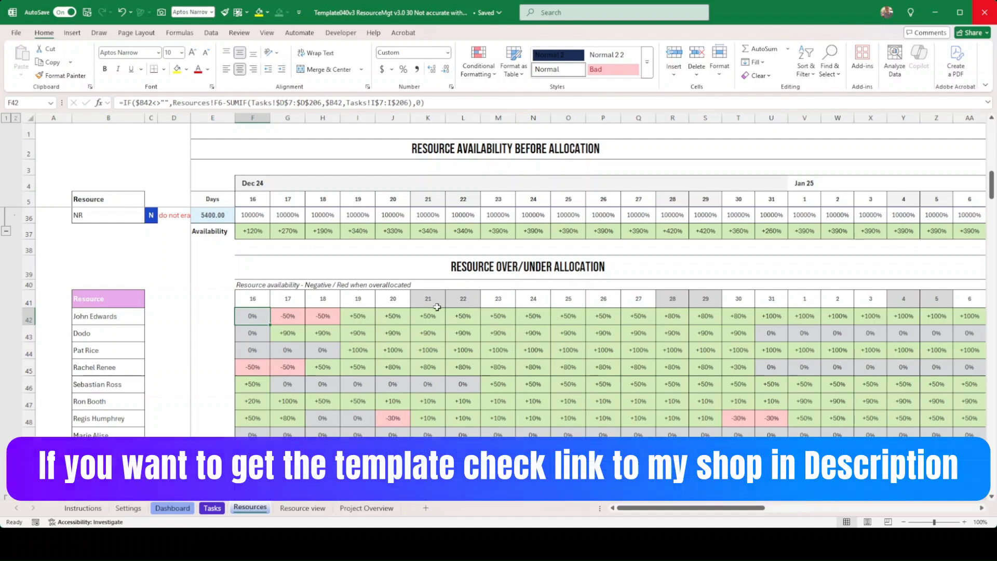
{"action": "scroll", "coordinate": [428, 283], "scroll_direction": "up", "scroll_amount": 10}
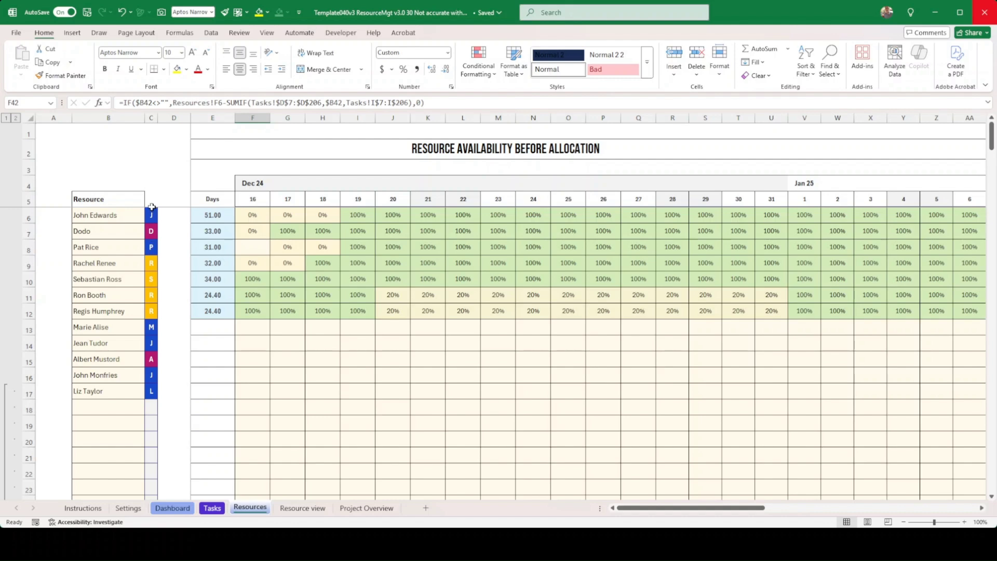
{"action": "left_click_drag", "start_coordinate": [152, 209], "coordinate": [152, 389]}
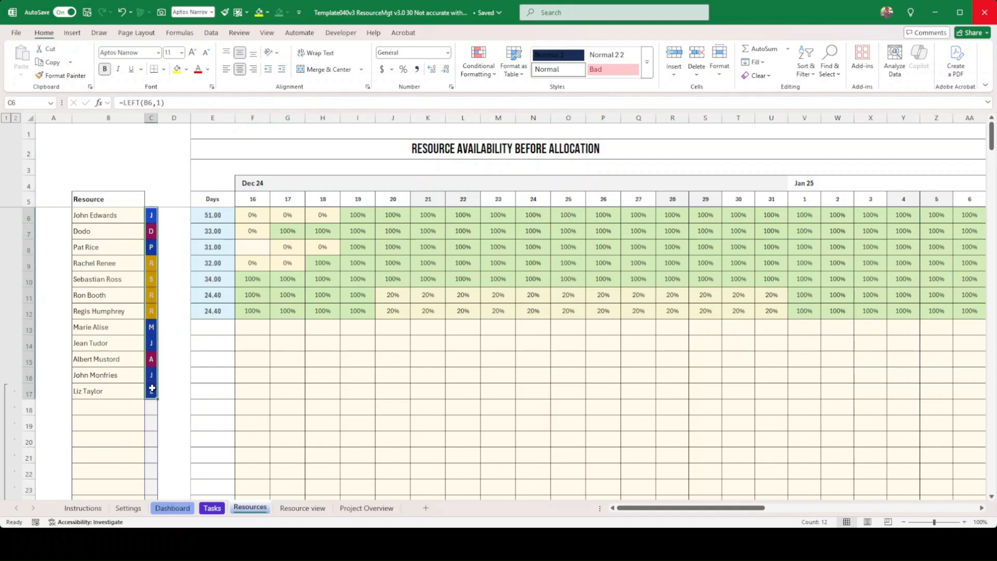
{"action": "left_click", "coordinate": [286, 261]}
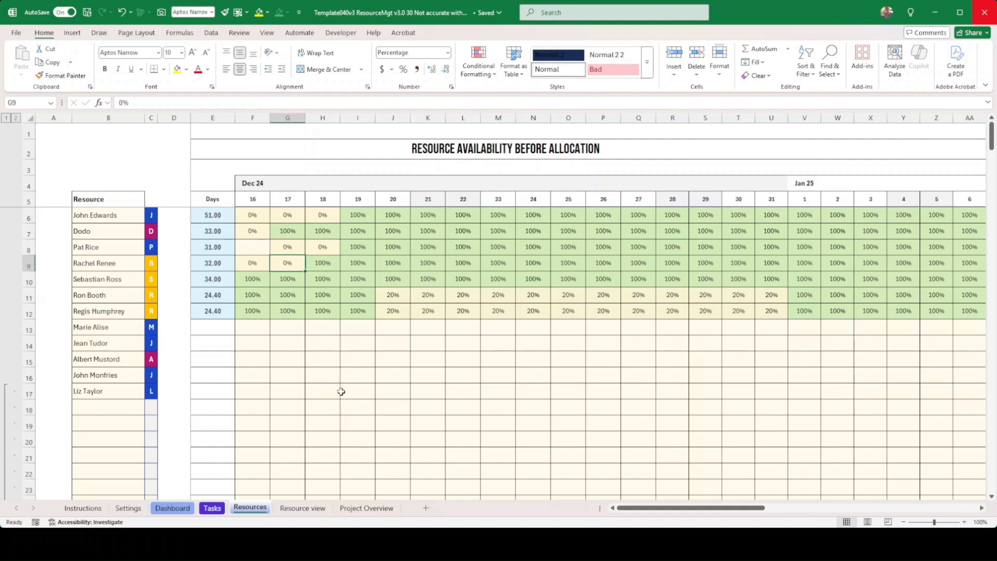
{"action": "left_click", "coordinate": [531, 388]}
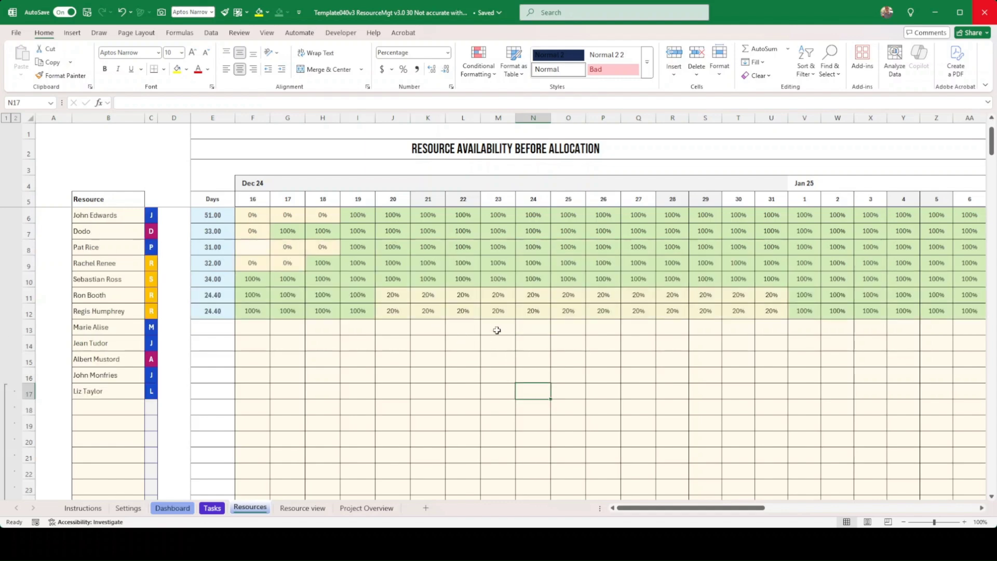
{"action": "scroll", "coordinate": [502, 283], "scroll_direction": "down", "scroll_amount": 4}
{"action": "scroll", "coordinate": [504, 285], "scroll_direction": "down", "scroll_amount": 5}
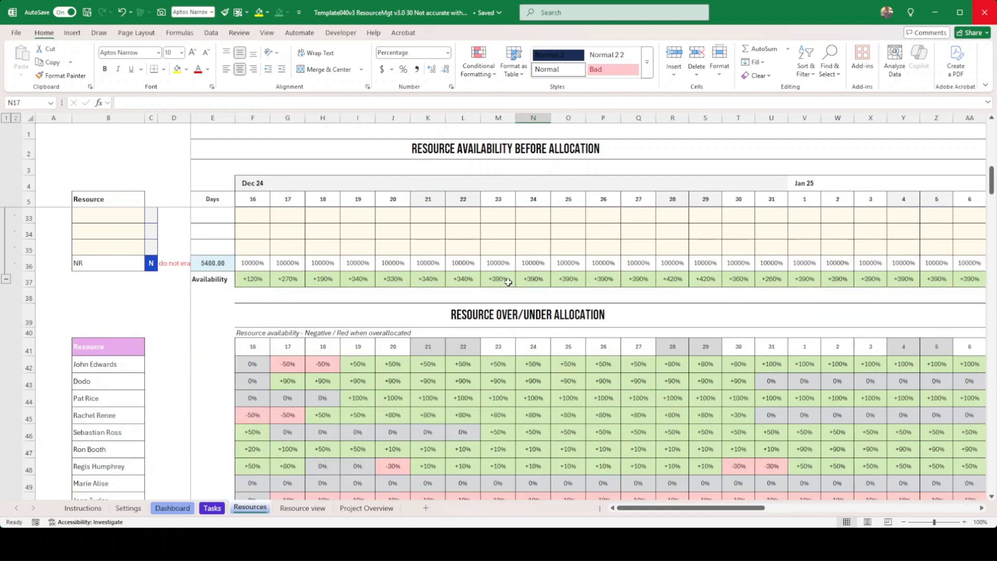
{"action": "left_click", "coordinate": [567, 318]}
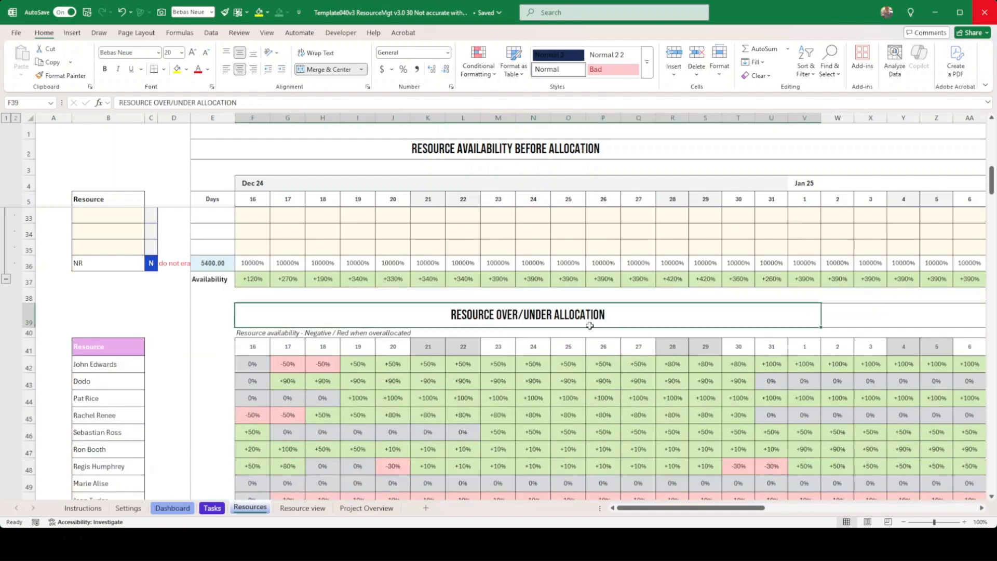
{"action": "scroll", "coordinate": [576, 349], "scroll_direction": "down", "scroll_amount": 2}
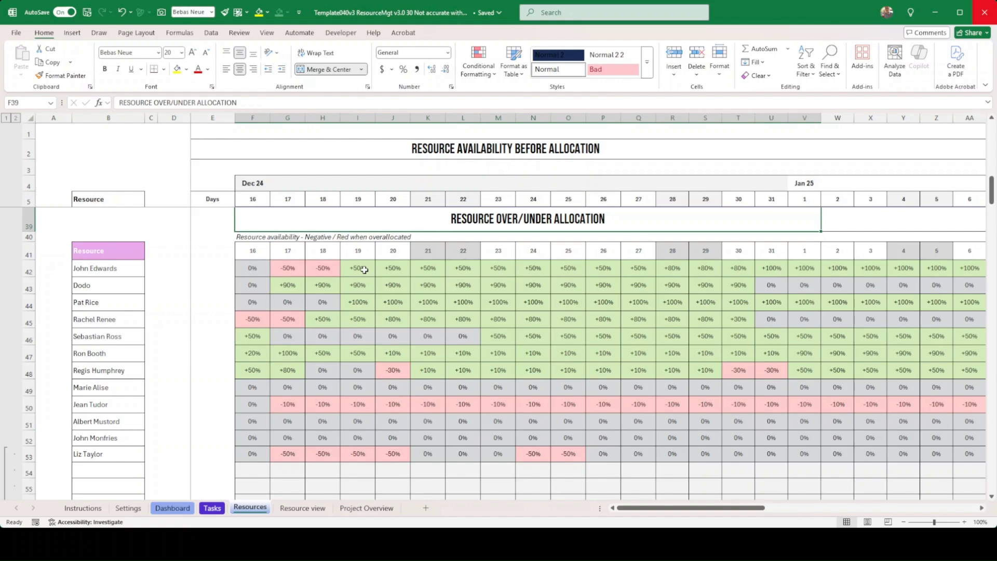
{"action": "left_click_drag", "start_coordinate": [364, 270], "coordinate": [564, 268]}
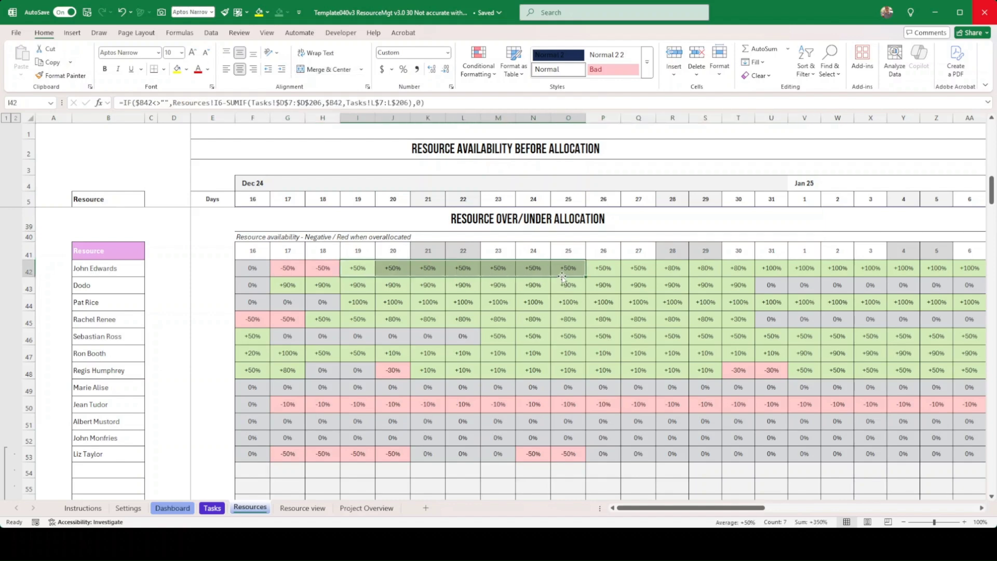
{"action": "left_click", "coordinate": [560, 284]}
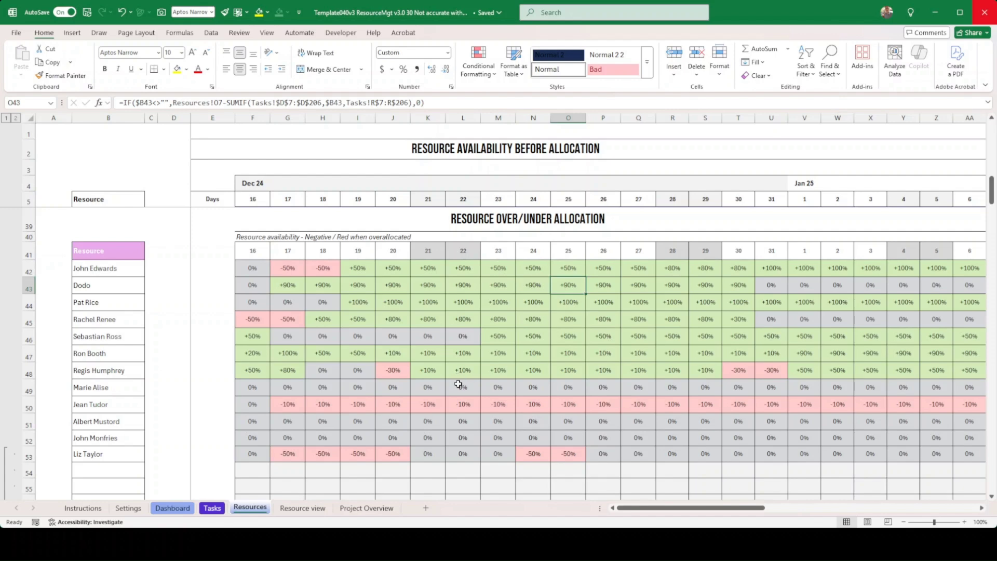
{"action": "scroll", "coordinate": [434, 396], "scroll_direction": "up", "scroll_amount": 11}
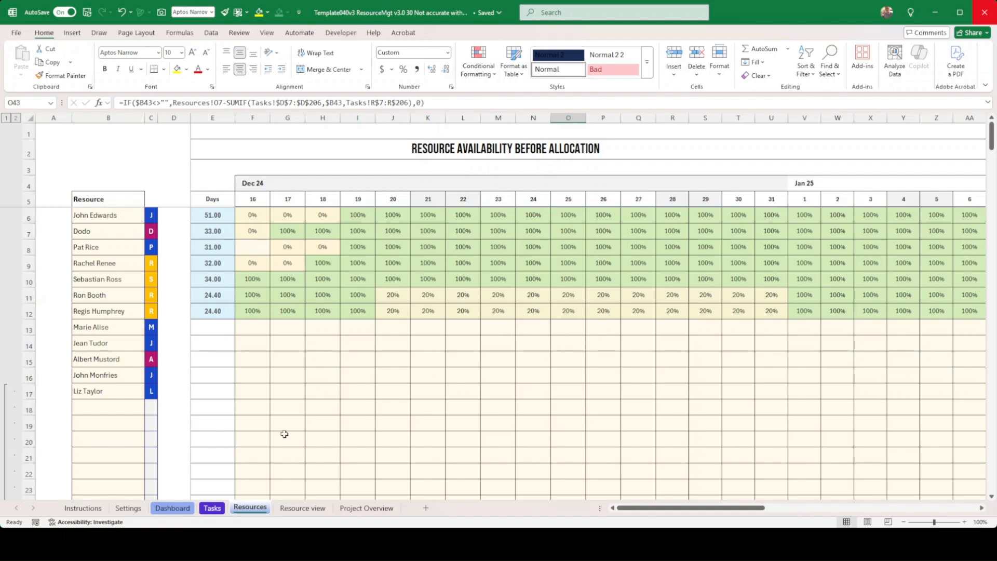
Step: Assign task 2, Create project charter 1, a different resource from D8's dropdown and confirm it
{"action": "left_click", "coordinate": [212, 509]}
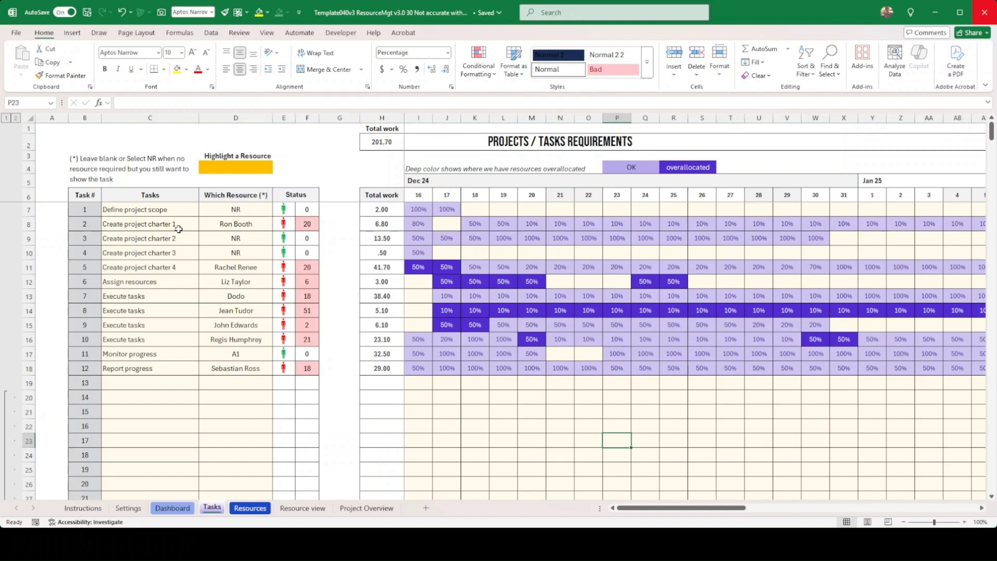
{"action": "left_click_drag", "start_coordinate": [150, 210], "coordinate": [146, 370]}
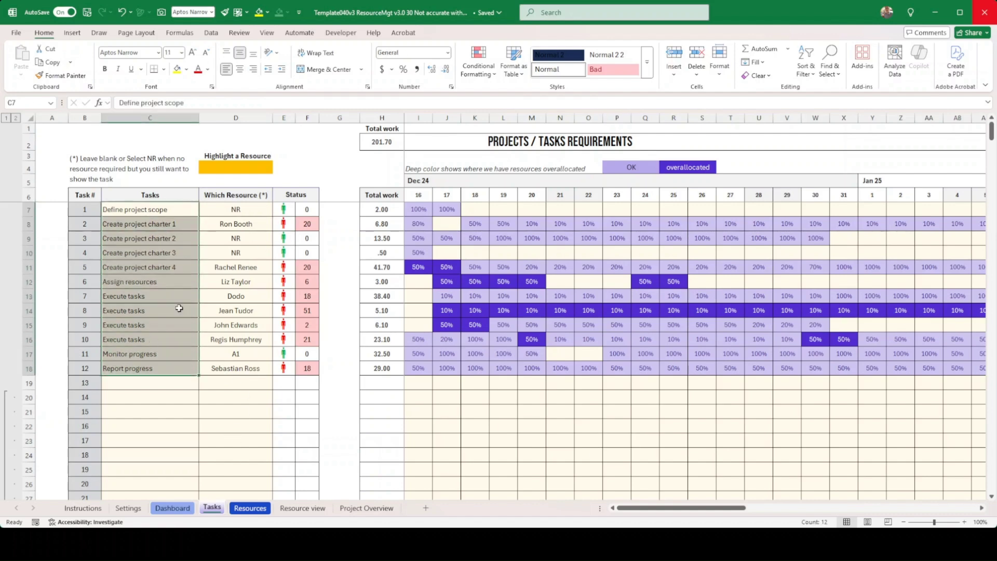
{"action": "left_click", "coordinate": [233, 224]}
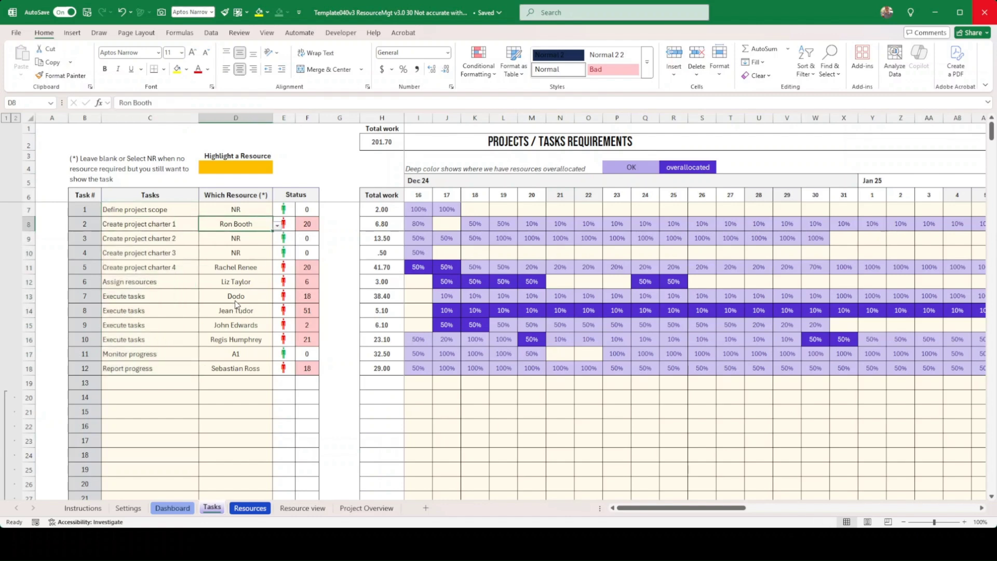
{"action": "key", "text": "ctrl+z"}
{"action": "left_click", "coordinate": [249, 294]}
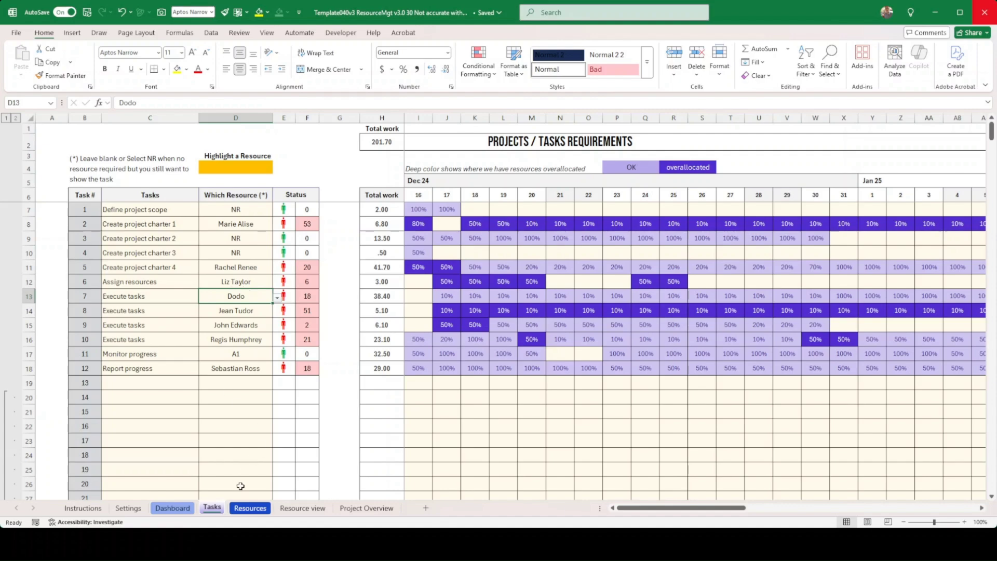
{"action": "left_click", "coordinate": [250, 508]}
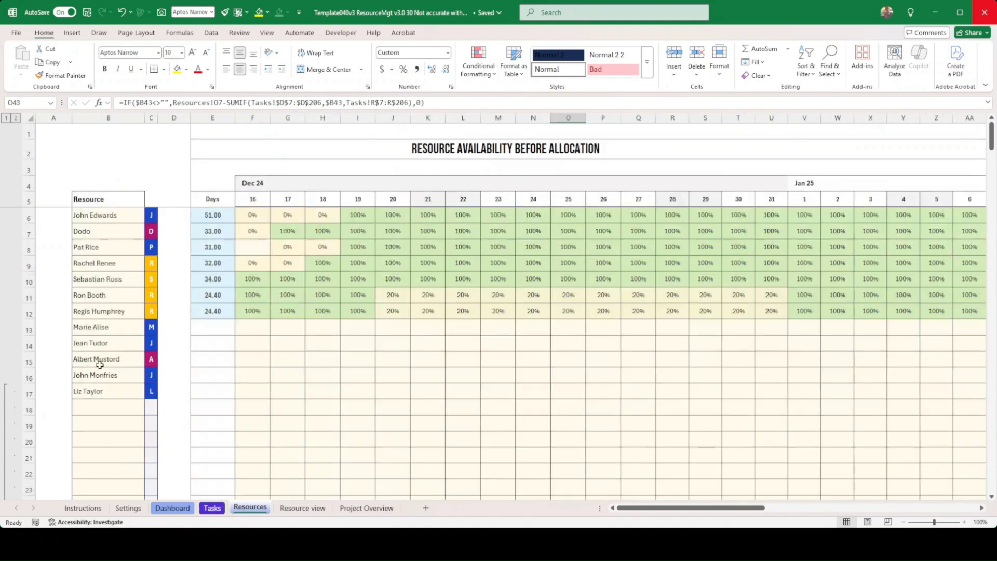
{"action": "left_click", "coordinate": [212, 508]}
{"action": "left_click", "coordinate": [239, 225]}
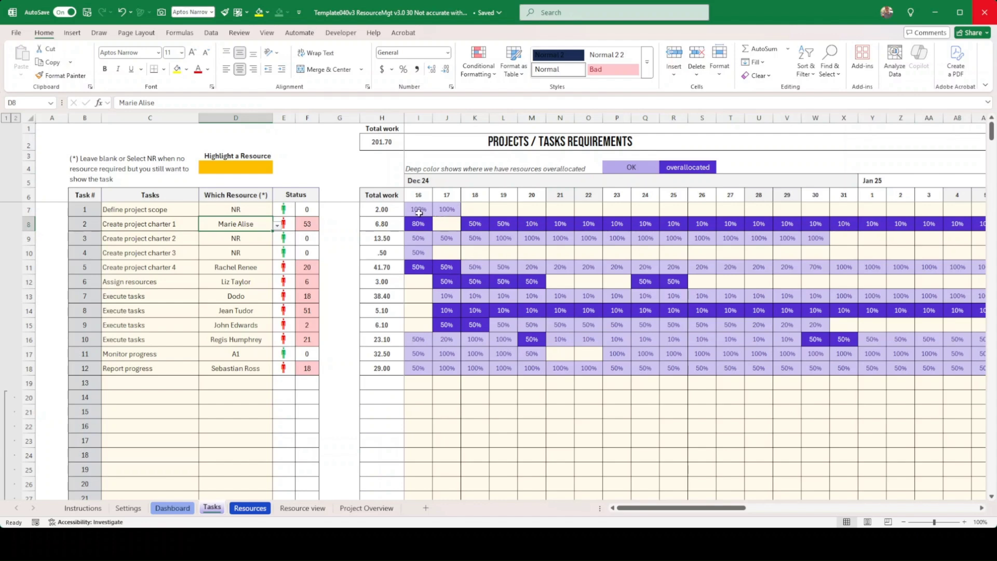
{"action": "left_click", "coordinate": [419, 212]}
{"action": "left_click", "coordinate": [450, 210]}
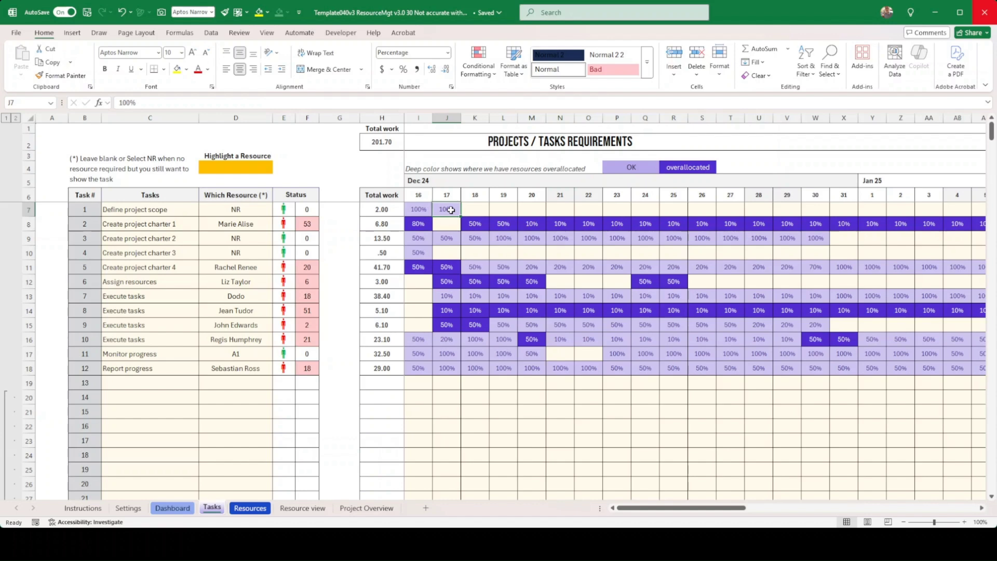
{"action": "left_click", "coordinate": [419, 211]}
{"action": "left_click_drag", "start_coordinate": [442, 209], "coordinate": [447, 208]}
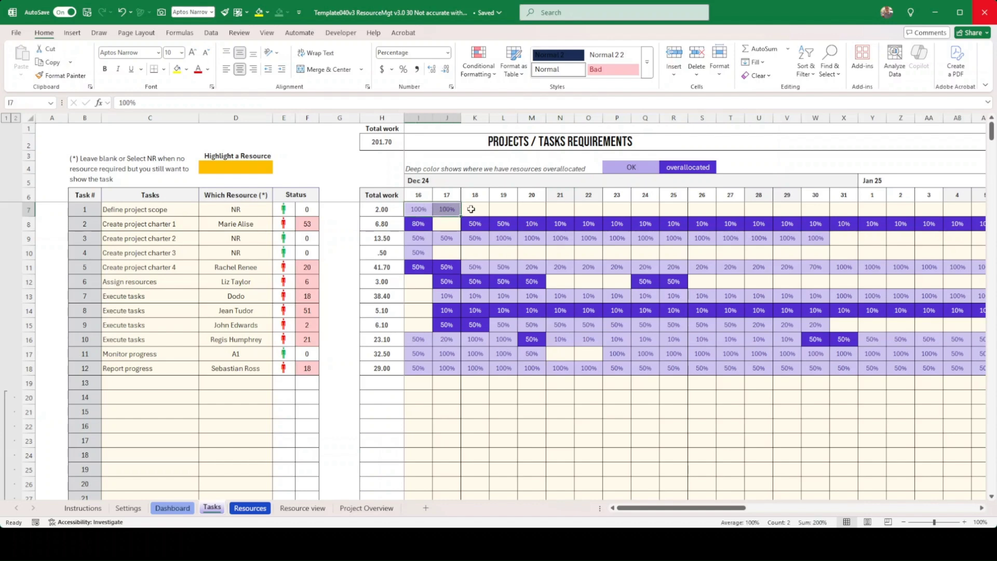
{"action": "left_click", "coordinate": [474, 210]}
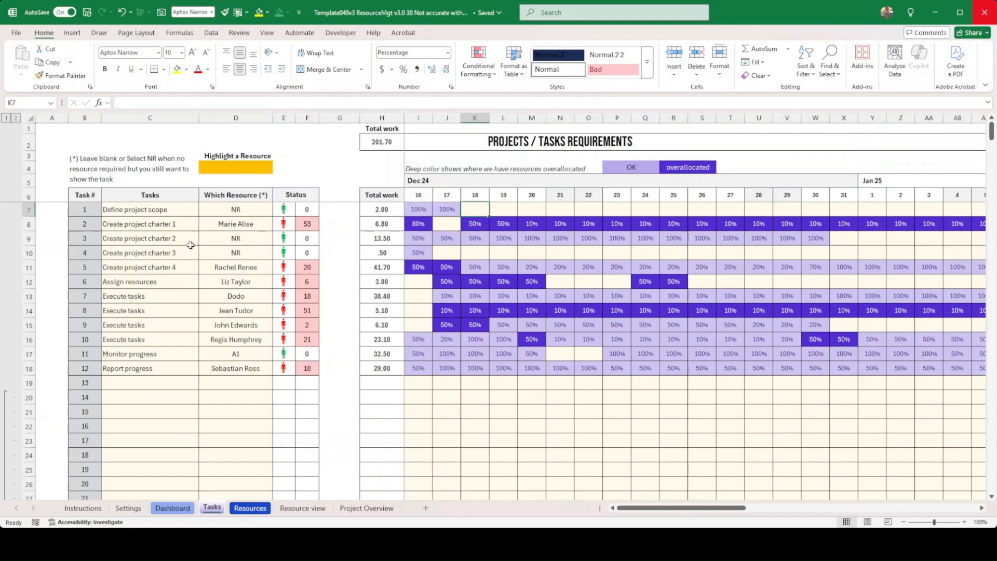
Step: Rename task 3 to 'Create project charter 1' and assign it another resource in D9
{"action": "double_click", "coordinate": [180, 237]}
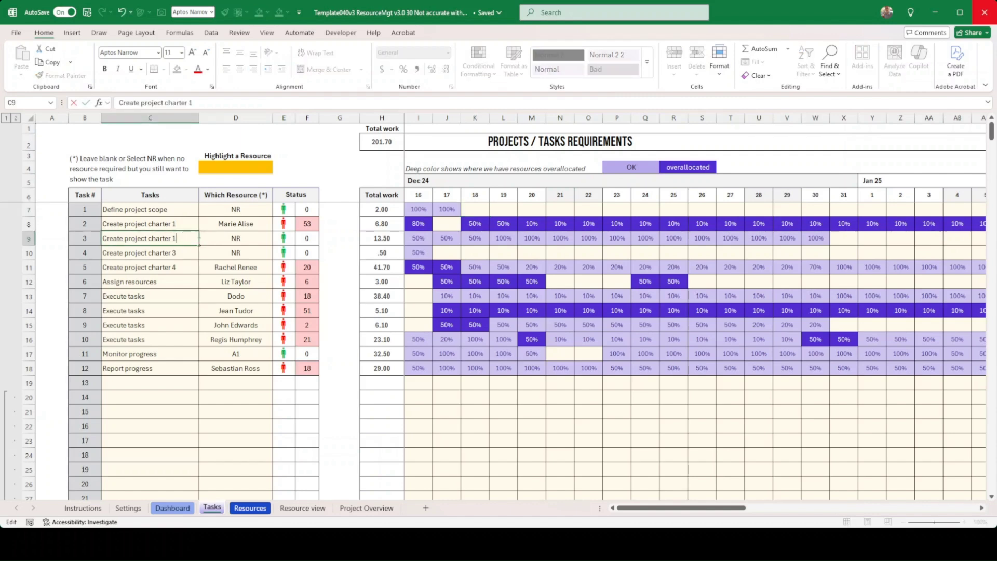
{"action": "key", "text": "Return"}
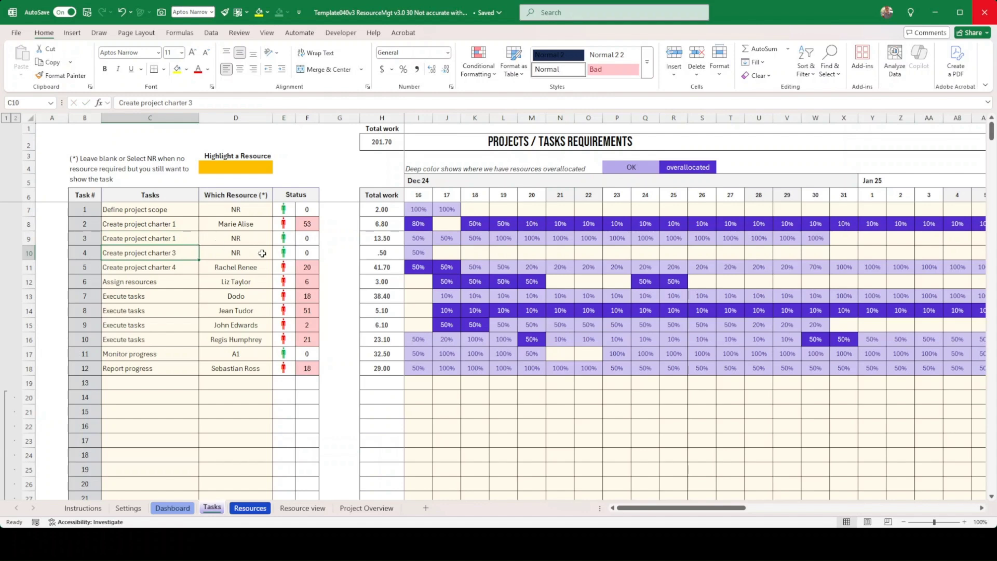
{"action": "left_click", "coordinate": [259, 240]}
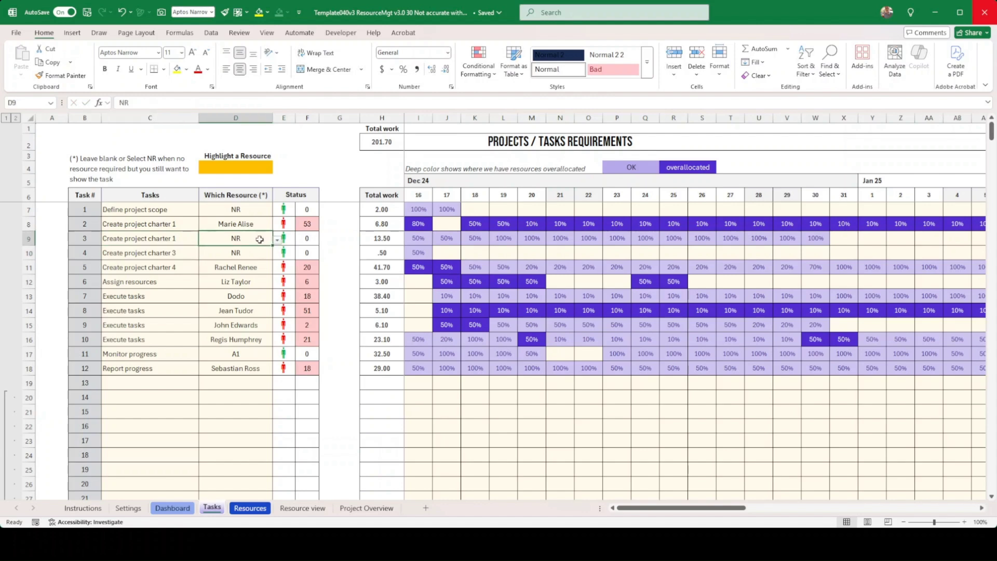
{"action": "left_click", "coordinate": [237, 306]}
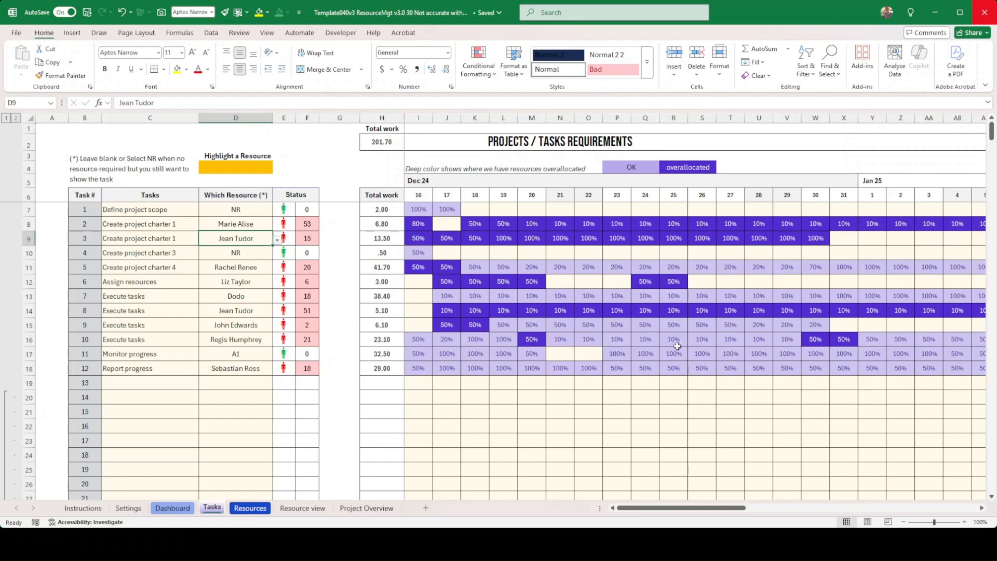
{"action": "left_click", "coordinate": [741, 366]}
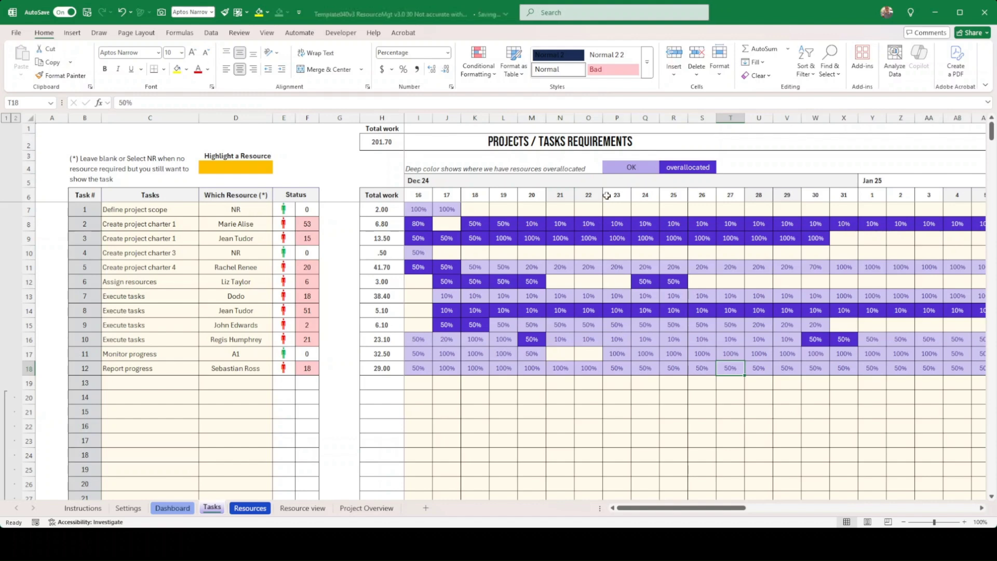
{"action": "left_click", "coordinate": [637, 173]}
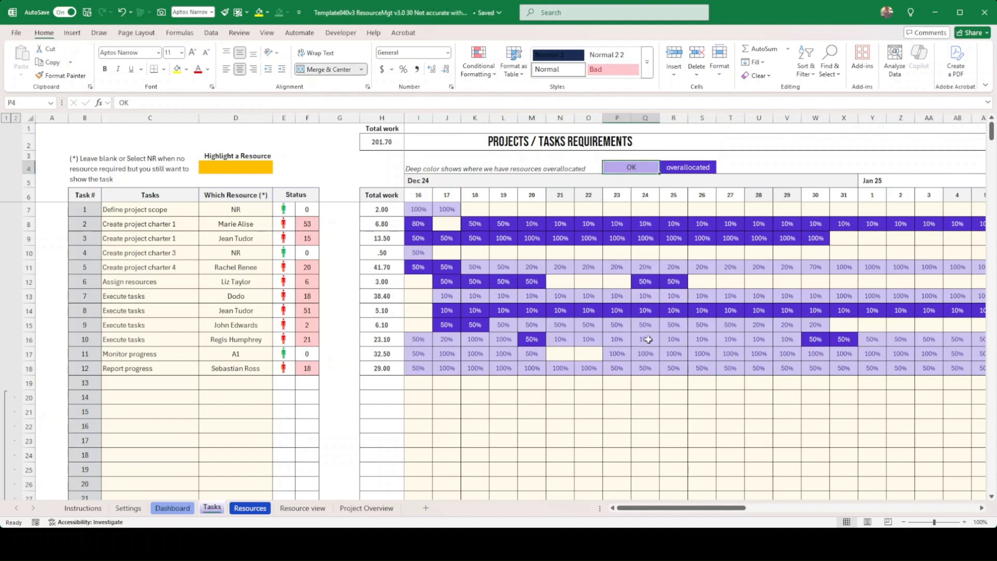
{"action": "left_click", "coordinate": [692, 168]}
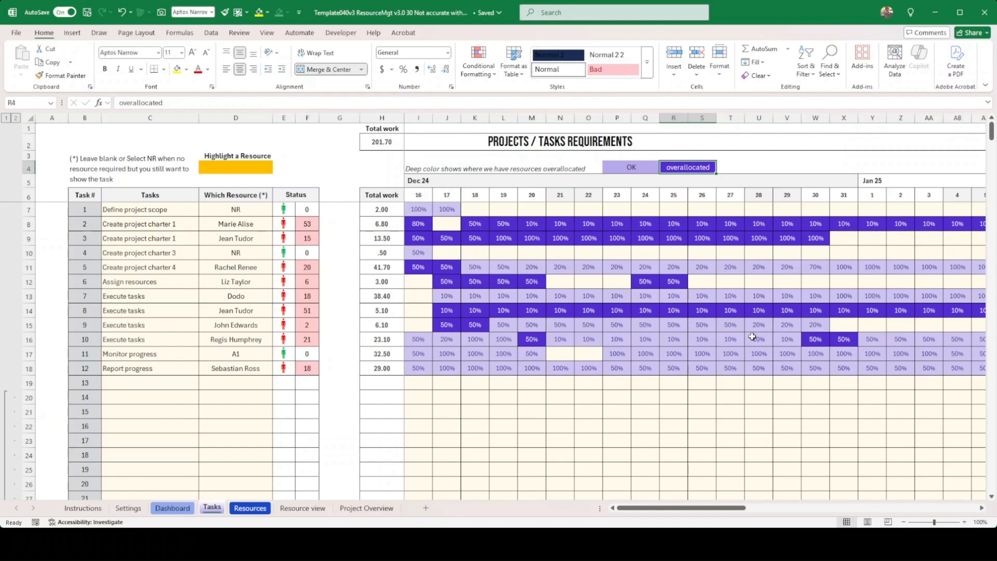
Step: Reassign task 3 in D9, trying one resource before settling on the final one (status 13)
{"action": "left_click", "coordinate": [258, 239]}
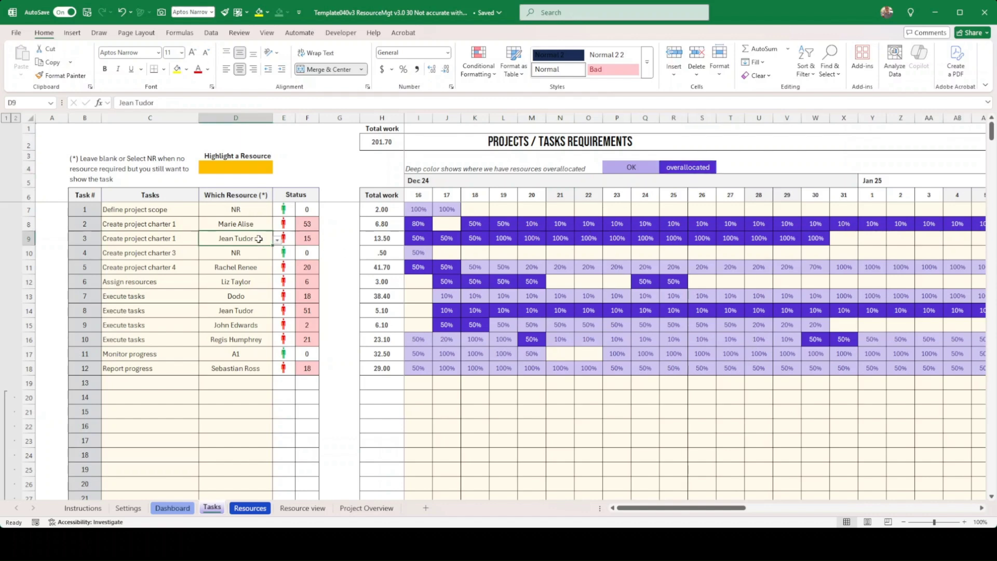
{"action": "left_click", "coordinate": [251, 347]}
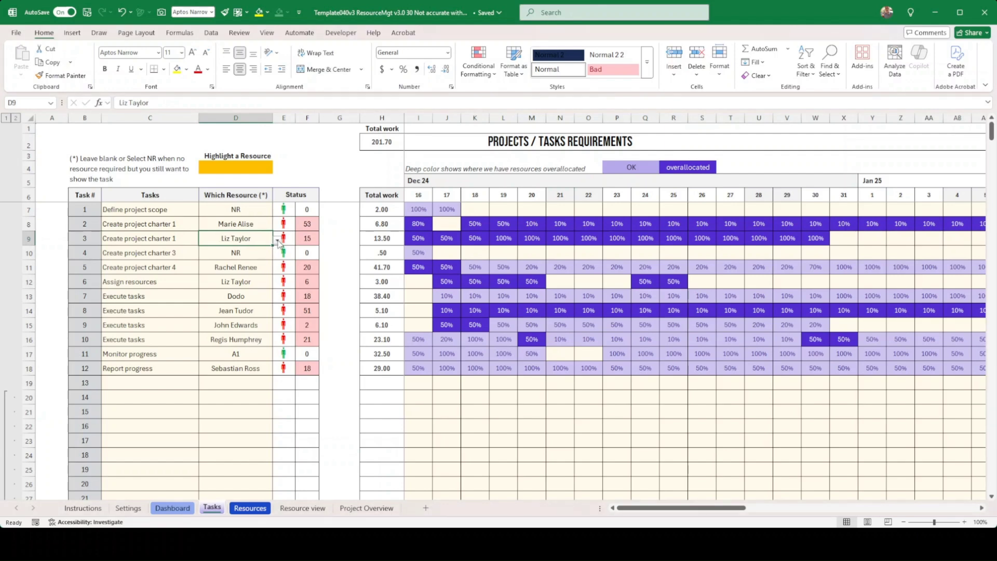
{"action": "left_click", "coordinate": [257, 307]}
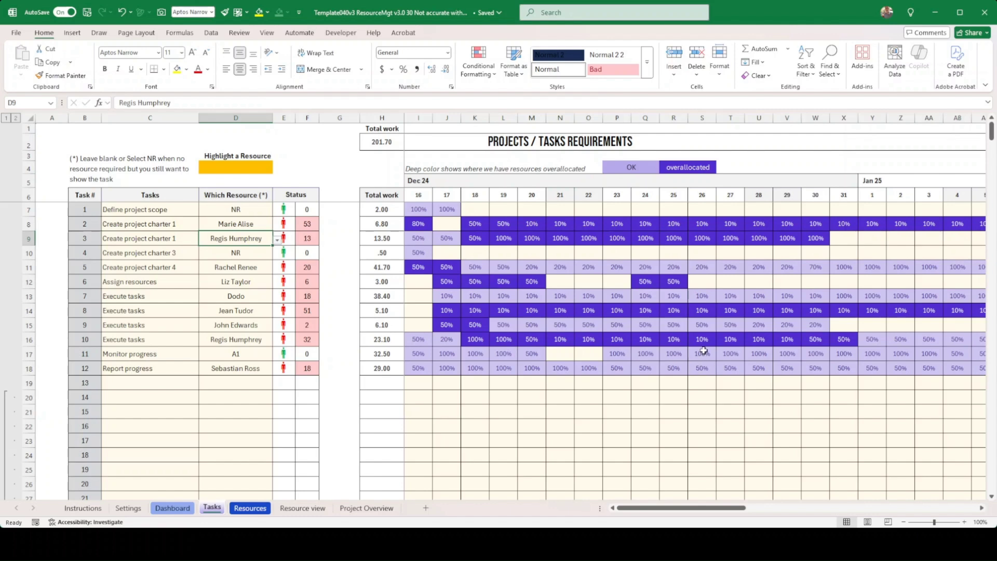
Step: Inspect the status indicators for tasks 1 and 2
{"action": "left_click", "coordinate": [292, 224]}
{"action": "left_click", "coordinate": [285, 210]}
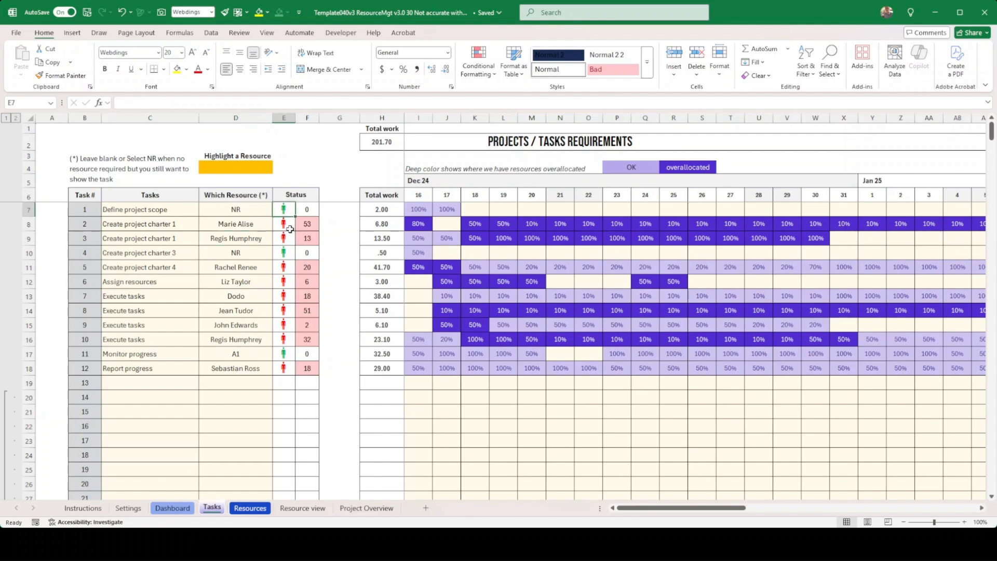
{"action": "left_click", "coordinate": [287, 225]}
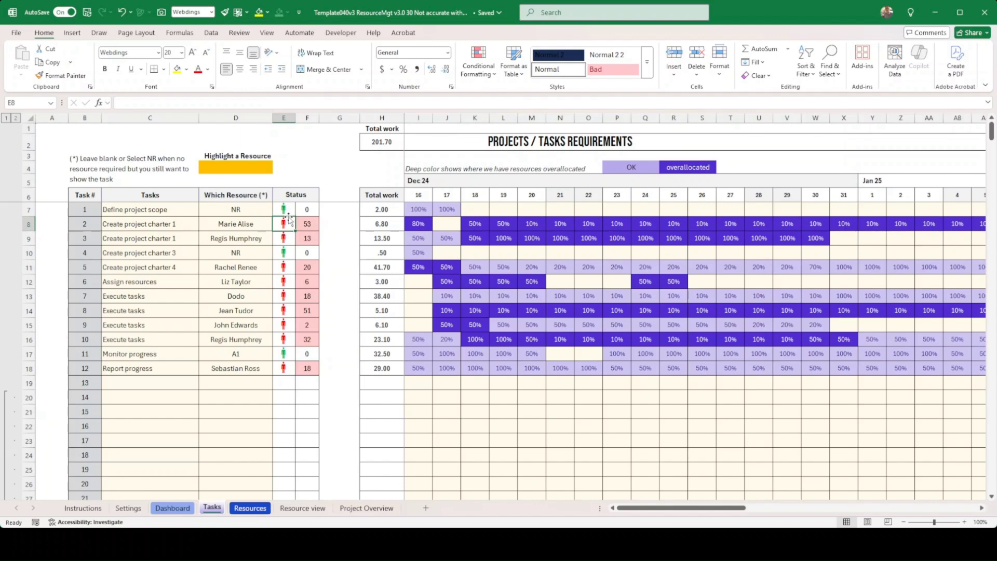
{"action": "left_click", "coordinate": [289, 210]}
{"action": "left_click", "coordinate": [167, 213]}
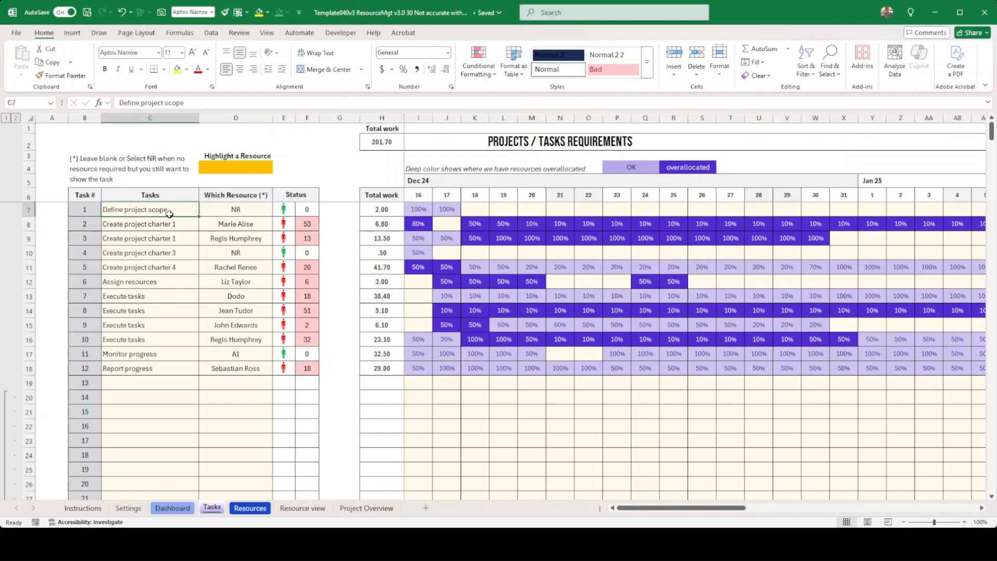
{"action": "left_click", "coordinate": [283, 209]}
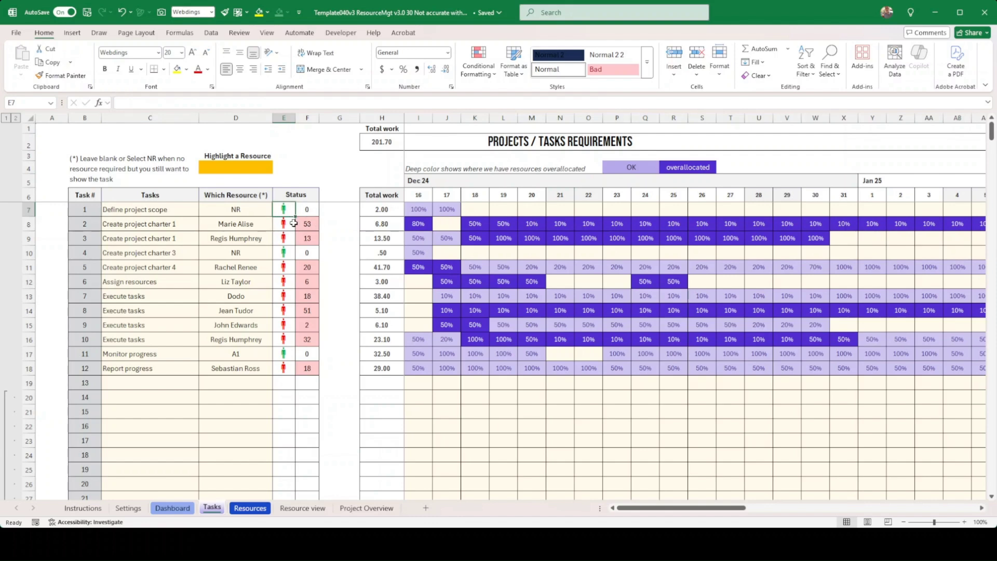
{"action": "left_click", "coordinate": [285, 373]}
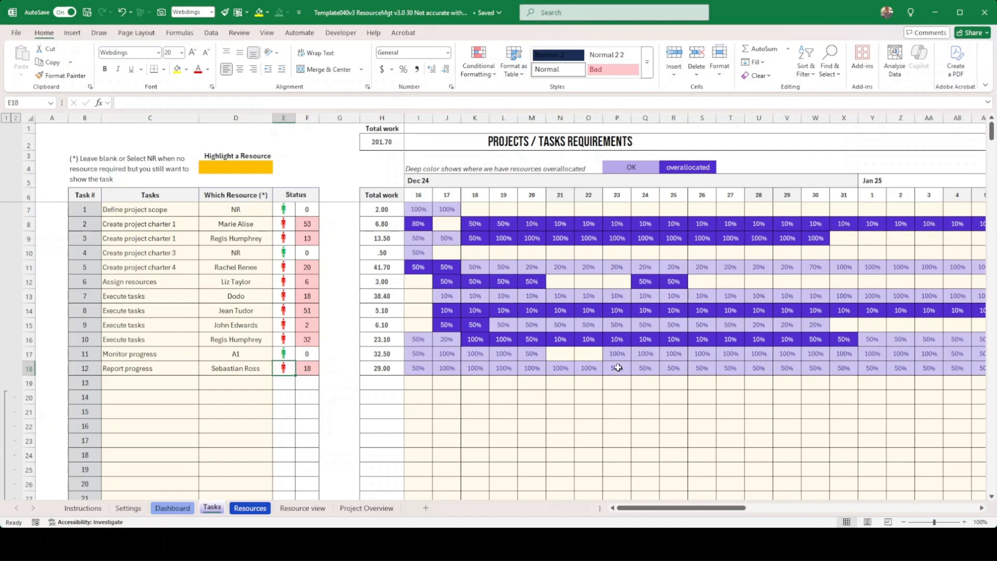
{"action": "left_click", "coordinate": [731, 368]}
{"action": "key", "text": "Right"}
{"action": "key", "text": "Right"}
{"action": "key", "text": "Right"}
{"action": "key", "text": "Right"}
{"action": "key", "text": "Right"}
{"action": "key", "text": "Right"}
{"action": "key", "text": "Right"}
{"action": "key", "text": "Right"}
{"action": "key", "text": "Right"}
{"action": "key", "text": "Right"}
{"action": "key", "text": "Right"}
{"action": "key", "text": "Right"}
{"action": "key", "text": "Right"}
{"action": "key", "text": "Right"}
{"action": "key", "text": "Right"}
{"action": "key", "text": "Right"}
{"action": "key", "text": "Right"}
{"action": "key", "text": "Right"}
{"action": "key", "text": "Right"}
{"action": "key", "text": "Right"}
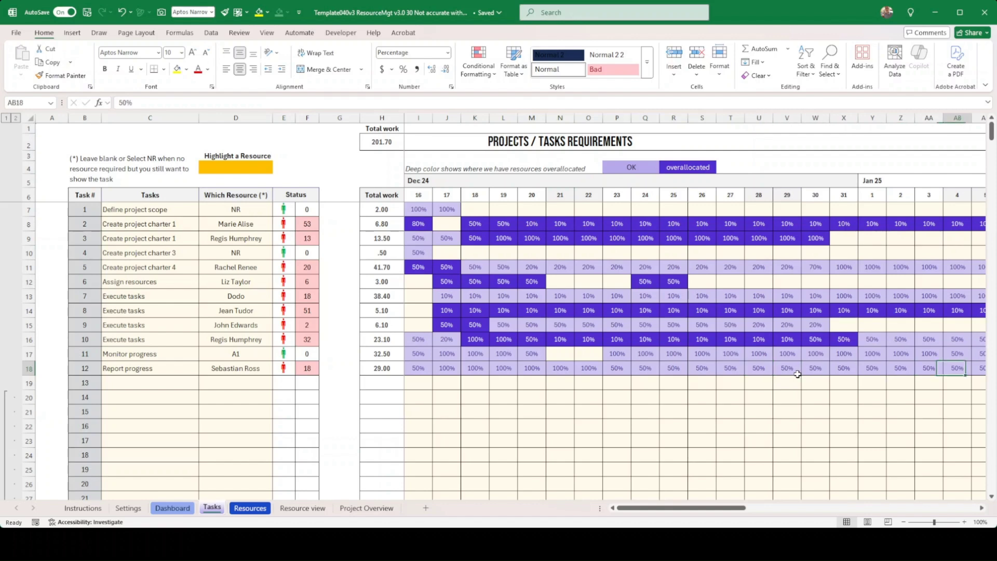
{"action": "key", "text": "Right"}
{"action": "key", "text": "Right"}
{"action": "key", "text": "Right"}
{"action": "key", "text": "Right"}
{"action": "key", "text": "Right"}
{"action": "key", "text": "Right"}
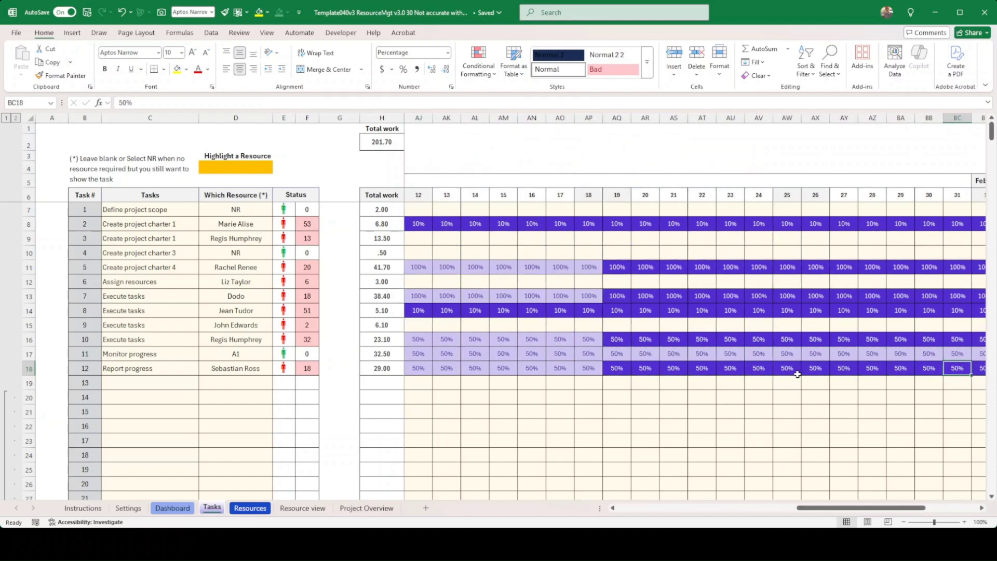
{"action": "key", "text": "Left"}
{"action": "key", "text": "Left"}
{"action": "key", "text": "Left"}
{"action": "key", "text": "Left"}
{"action": "key", "text": "Left"}
{"action": "key", "text": "Left"}
{"action": "key", "text": "Left"}
{"action": "key", "text": "Left"}
{"action": "key", "text": "Left"}
{"action": "key", "text": "Left"}
{"action": "key", "text": "Left"}
{"action": "key", "text": "Left"}
{"action": "key", "text": "Left"}
{"action": "key", "text": "Left"}
{"action": "key", "text": "Left"}
{"action": "key", "text": "Left"}
{"action": "key", "text": "Left"}
{"action": "key", "text": "Left"}
{"action": "key", "text": "Left"}
{"action": "key", "text": "Left"}
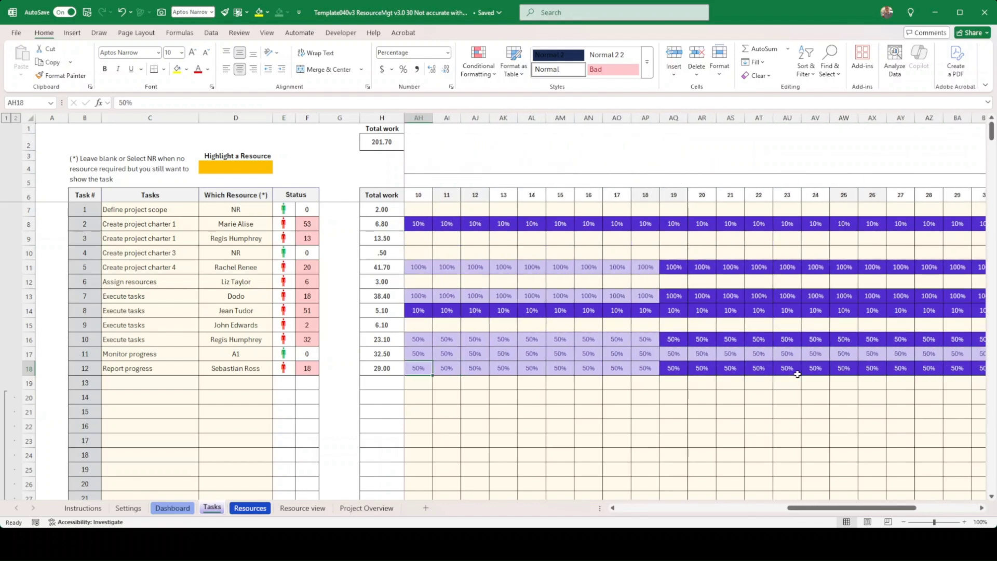
{"action": "key", "text": "Left"}
{"action": "key", "text": "Left"}
{"action": "key", "text": "Left"}
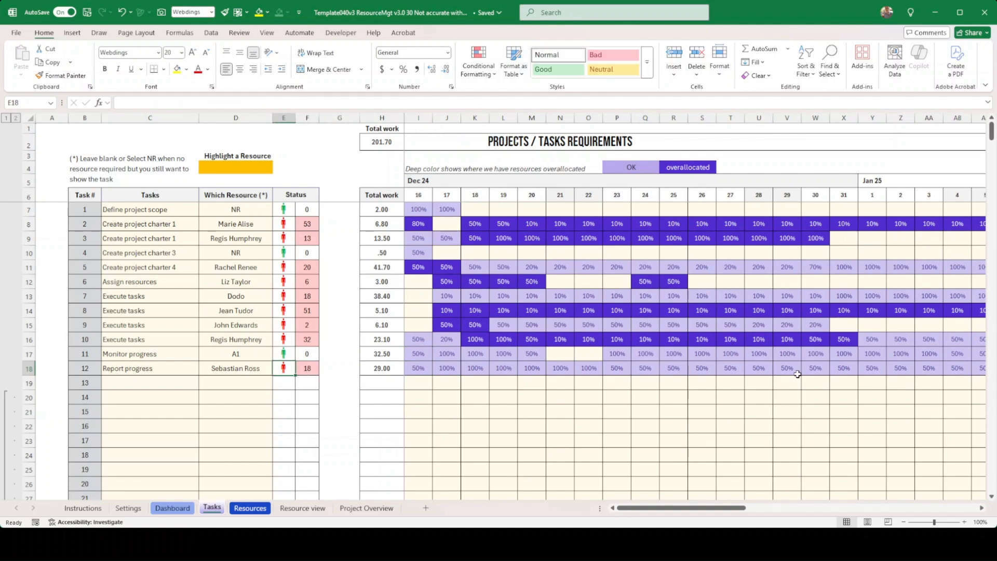
{"action": "key", "text": "Right"}
{"action": "key", "text": "Right"}
{"action": "key", "text": "Right"}
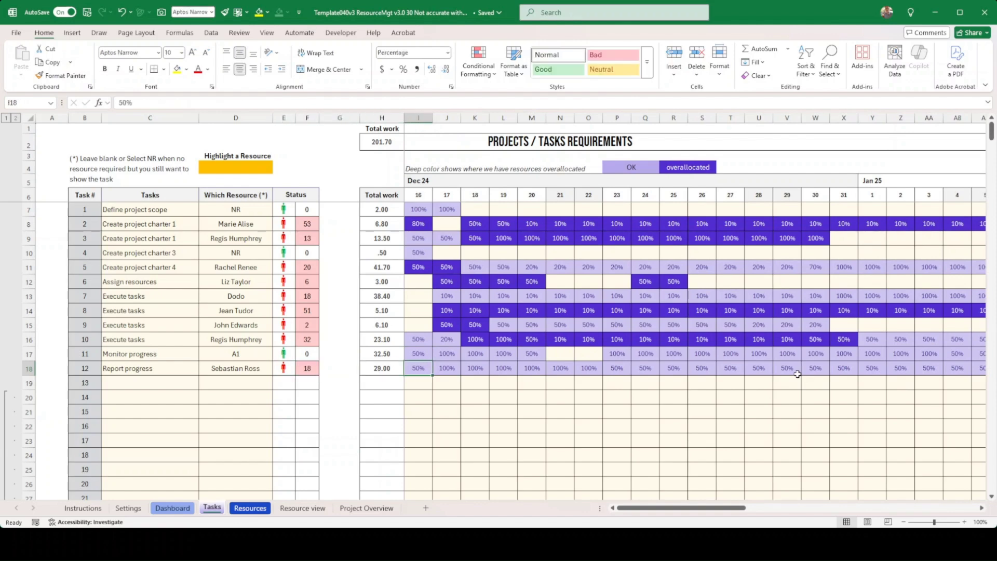
{"action": "left_click", "coordinate": [306, 370]}
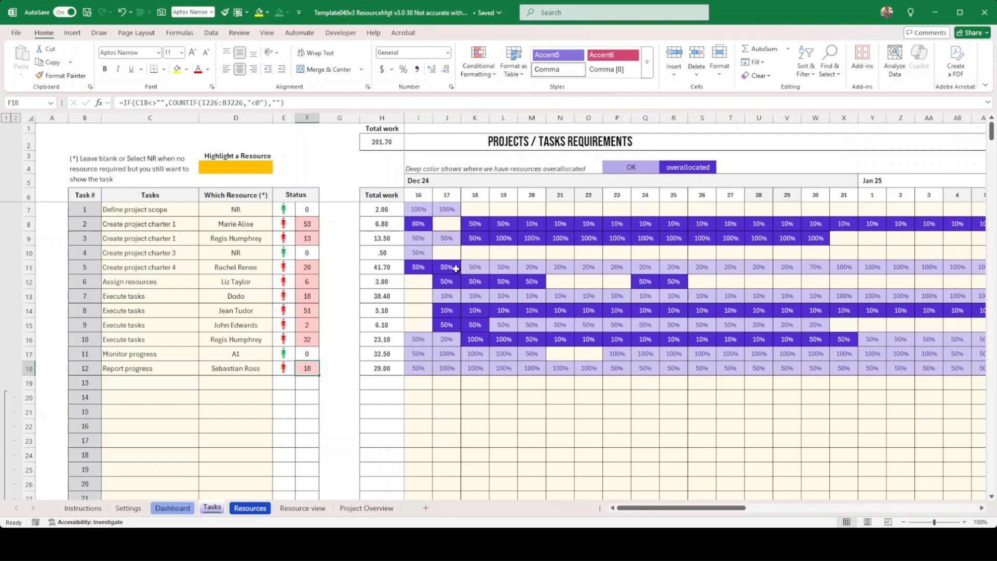
{"action": "left_click", "coordinate": [478, 373]}
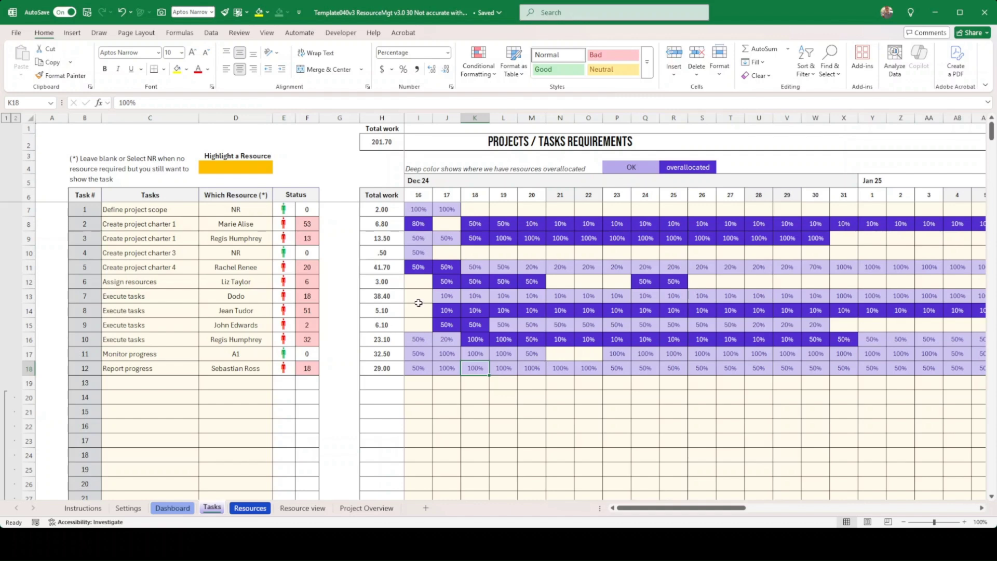
{"action": "scroll", "coordinate": [430, 318], "scroll_direction": "down", "scroll_amount": 9}
{"action": "scroll", "coordinate": [441, 322], "scroll_direction": "down", "scroll_amount": 2}
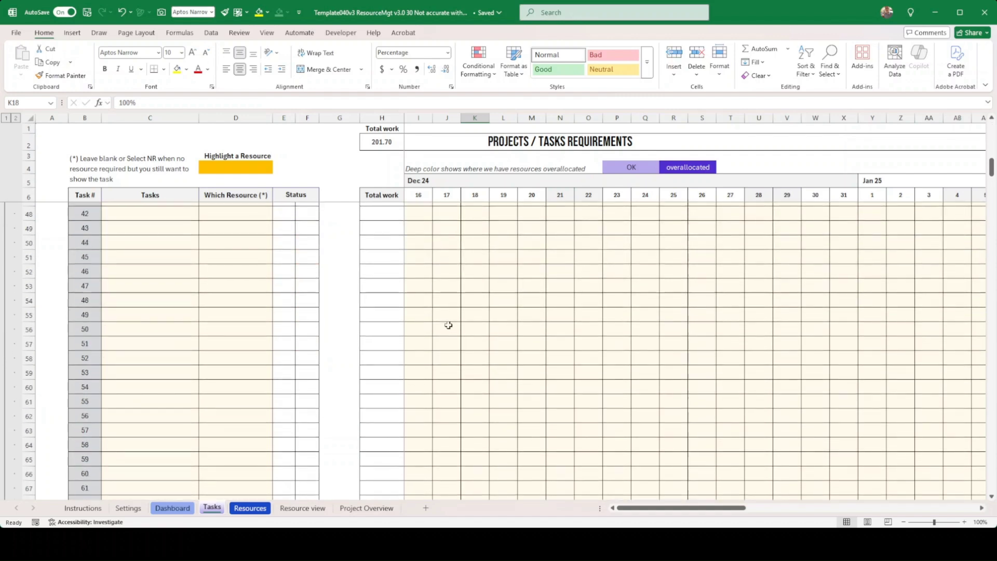
{"action": "scroll", "coordinate": [456, 329], "scroll_direction": "up", "scroll_amount": 10}
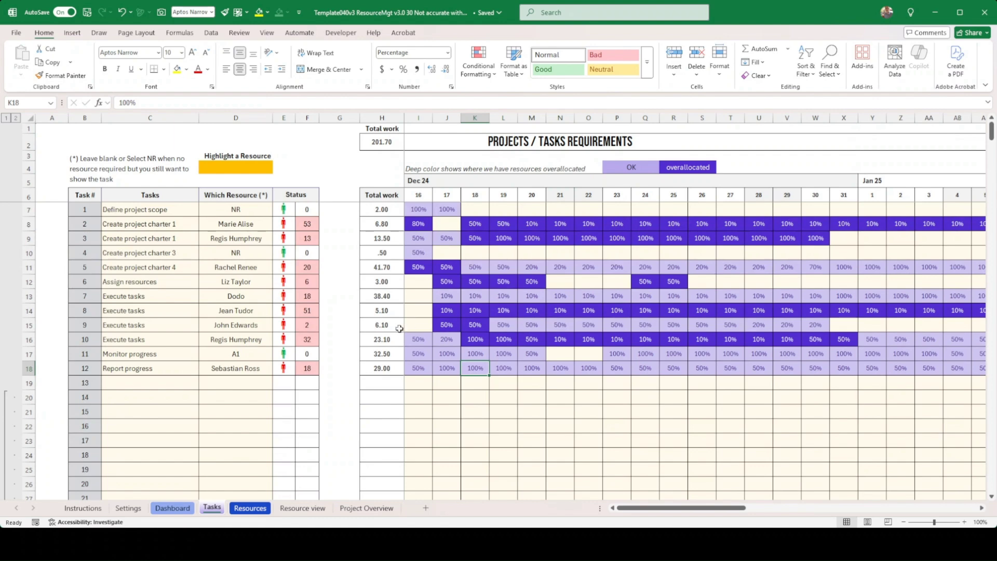
{"action": "left_click", "coordinate": [244, 326]}
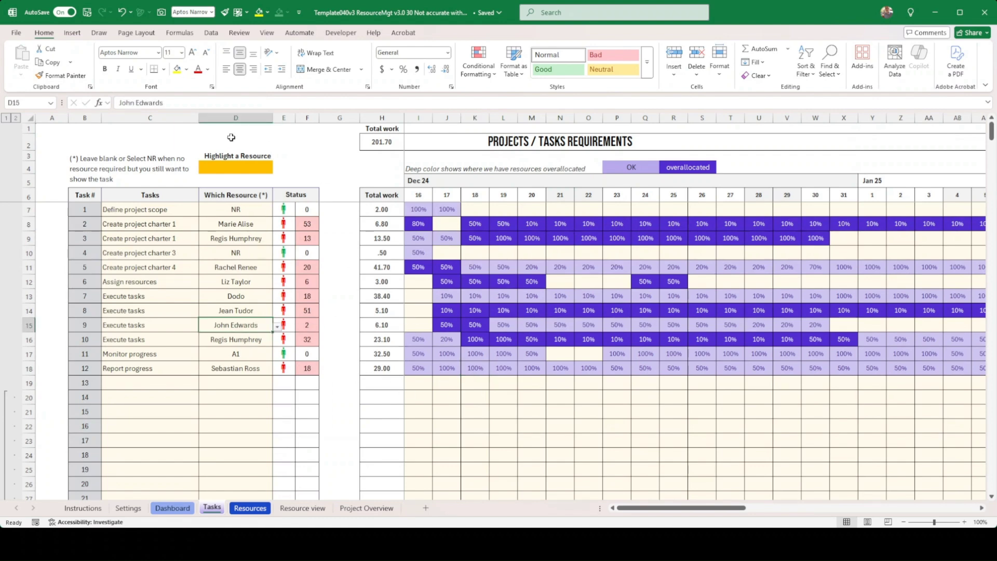
{"action": "left_click", "coordinate": [237, 169]}
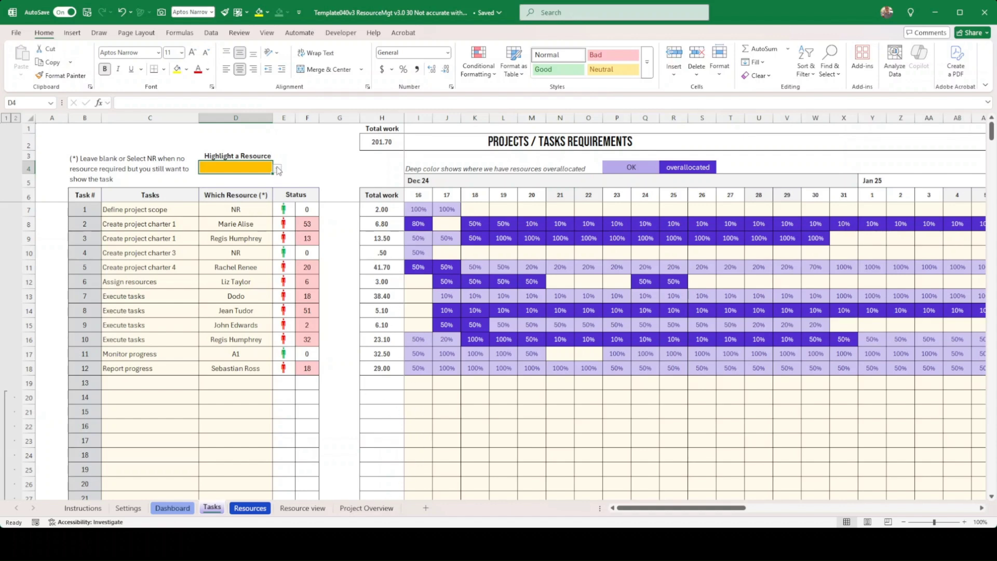
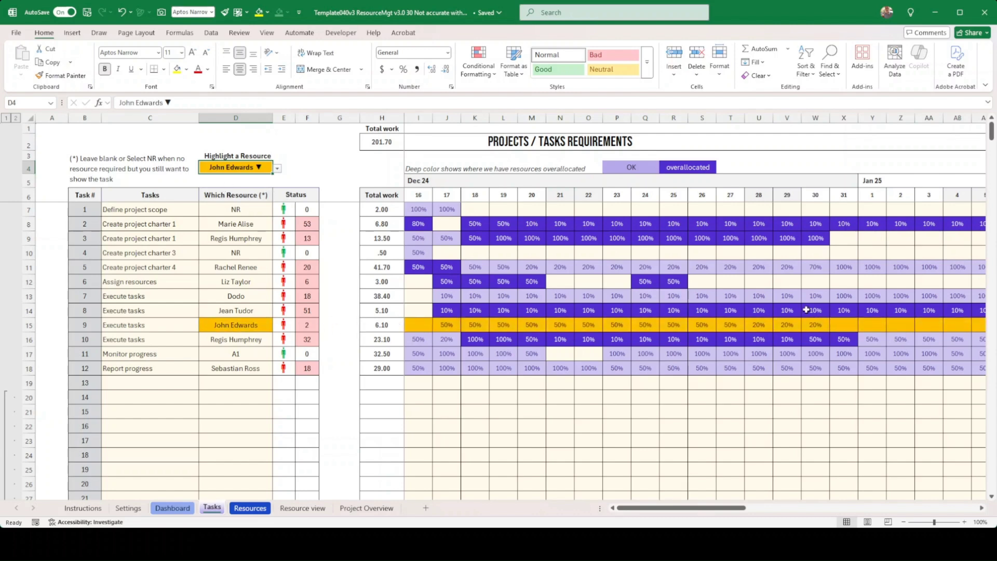
Step: Highlight task 9's resource, give task 2 that resource, then highlight the Report progress resource
{"action": "left_click", "coordinate": [260, 220]}
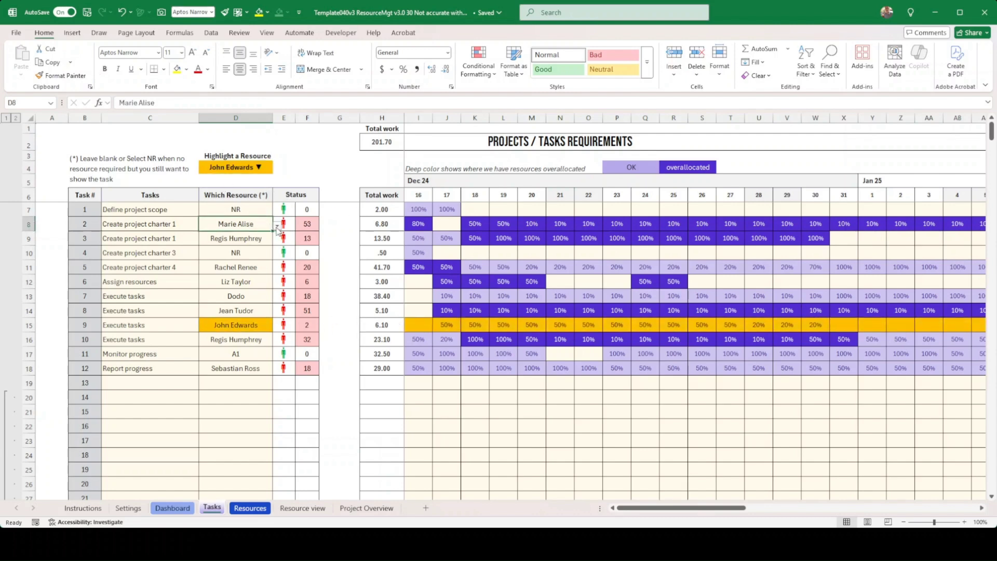
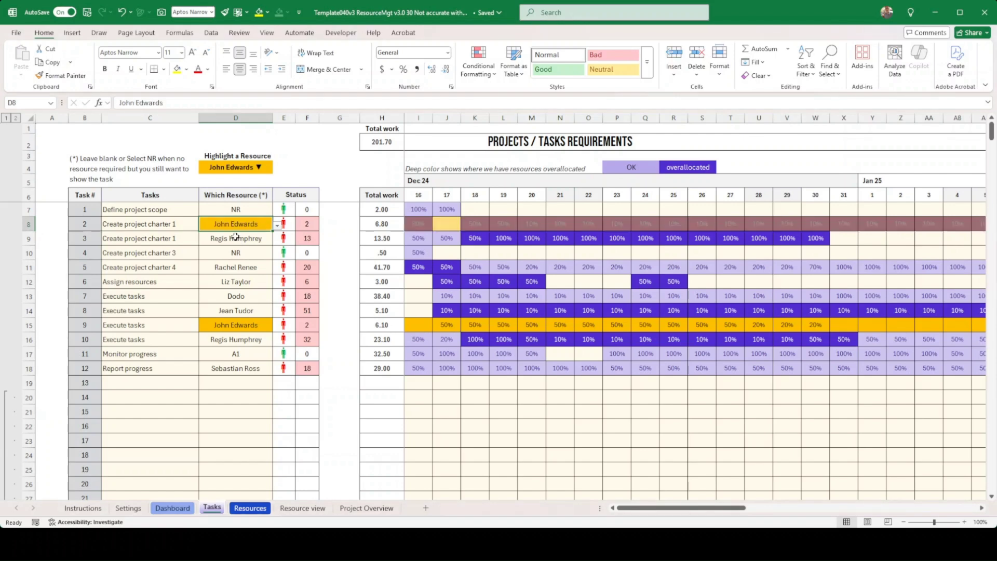
{"action": "left_click", "coordinate": [267, 170]}
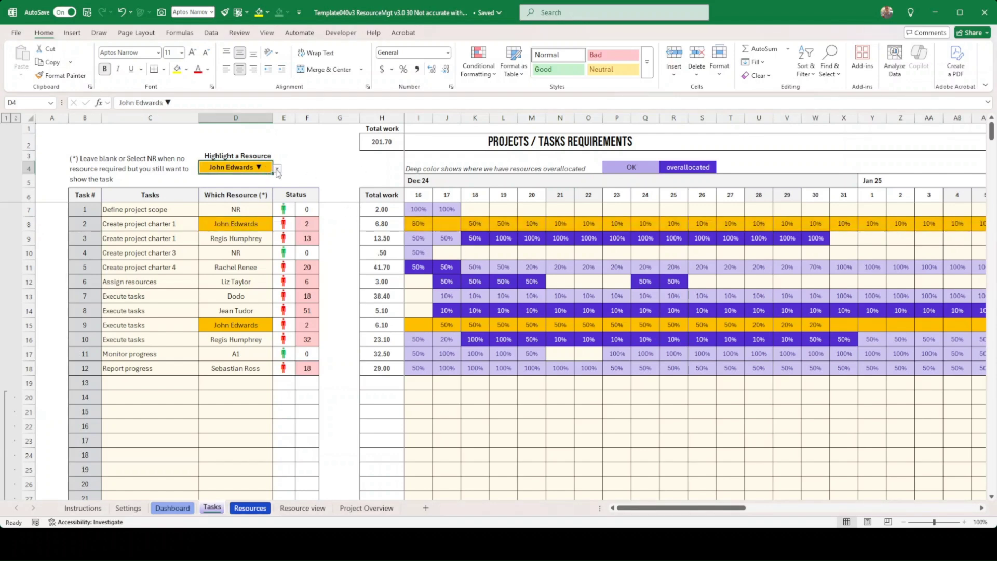
{"action": "left_click", "coordinate": [239, 228]}
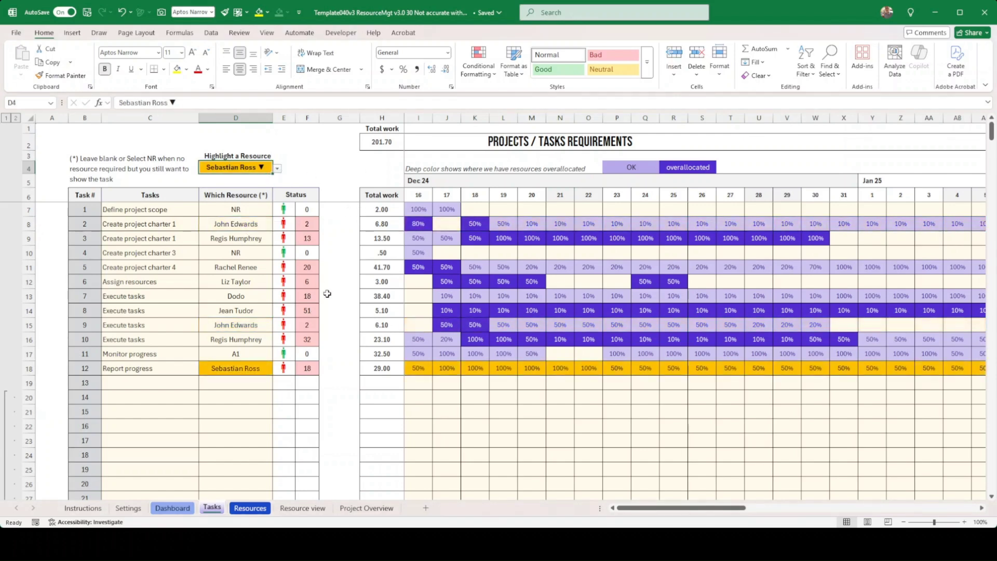
{"action": "scroll", "coordinate": [228, 332], "scroll_direction": "down", "scroll_amount": 20}
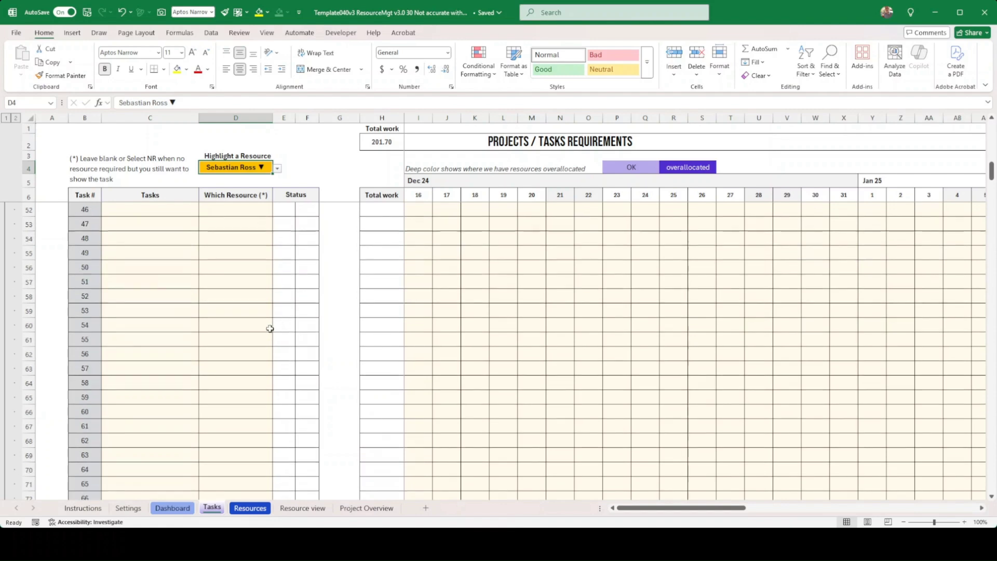
{"action": "scroll", "coordinate": [227, 333], "scroll_direction": "down", "scroll_amount": 8}
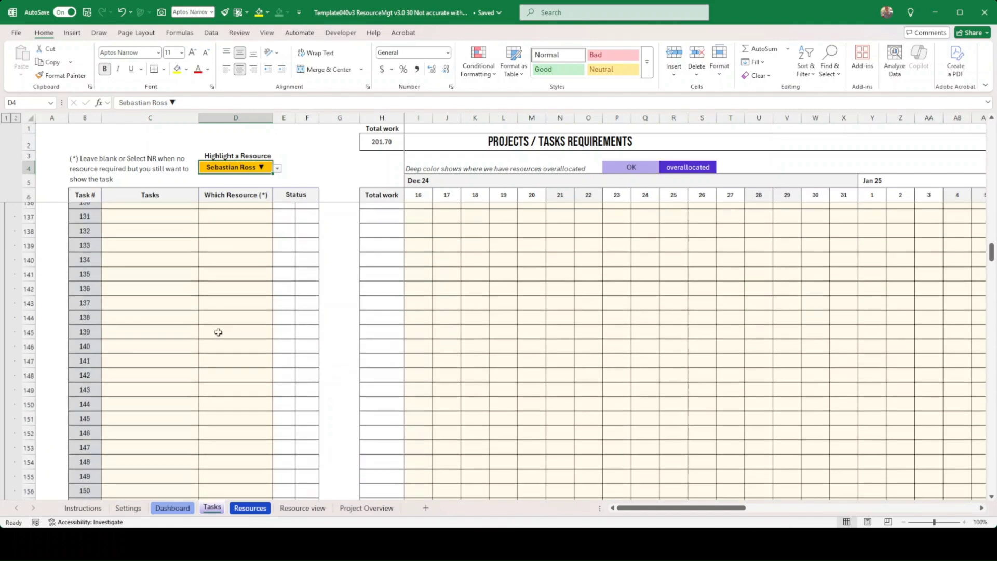
{"action": "scroll", "coordinate": [218, 332], "scroll_direction": "up", "scroll_amount": 20}
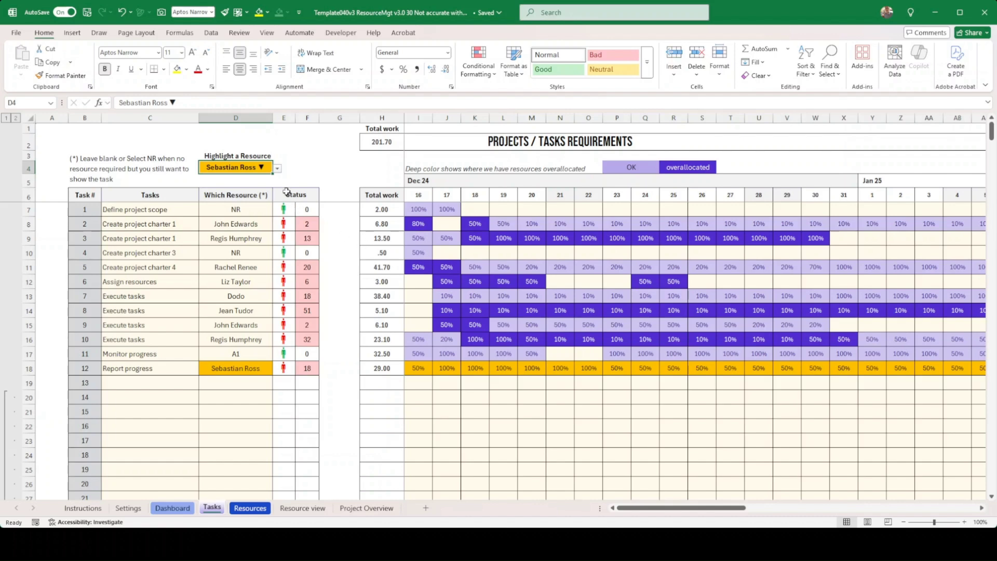
{"action": "left_click_drag", "start_coordinate": [381, 210], "coordinate": [383, 365]}
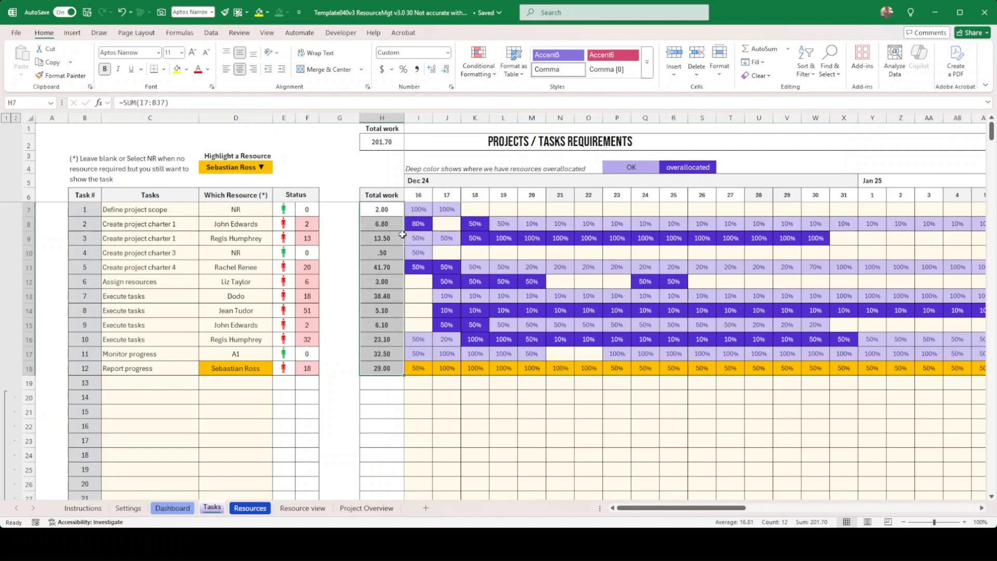
{"action": "left_click", "coordinate": [393, 210]}
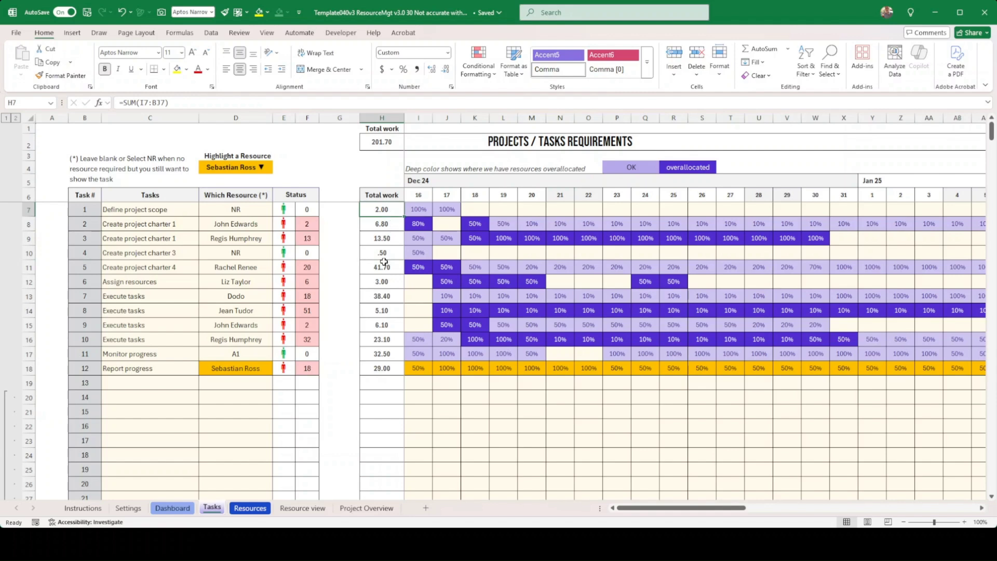
{"action": "left_click", "coordinate": [505, 276]}
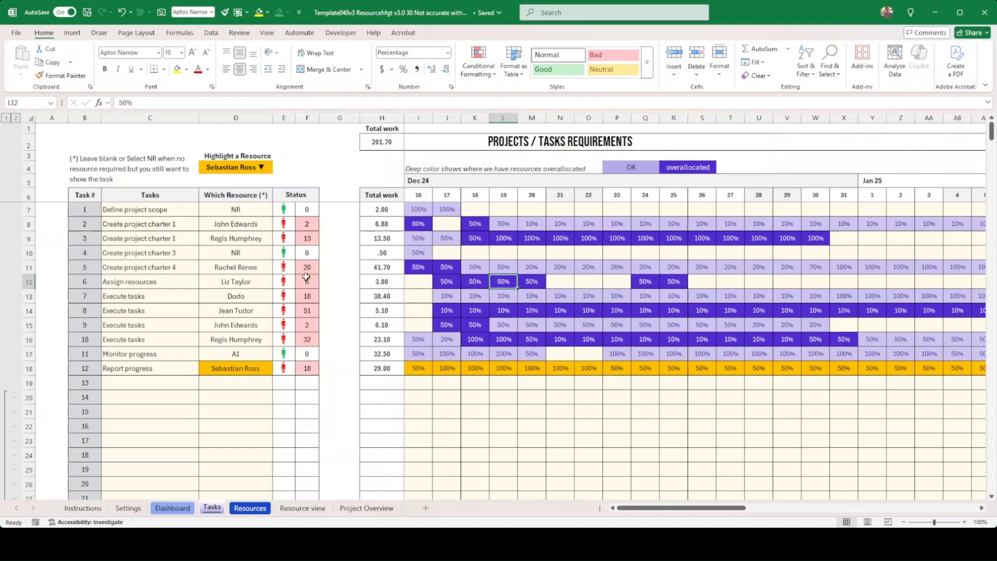
{"action": "left_click", "coordinate": [250, 507]}
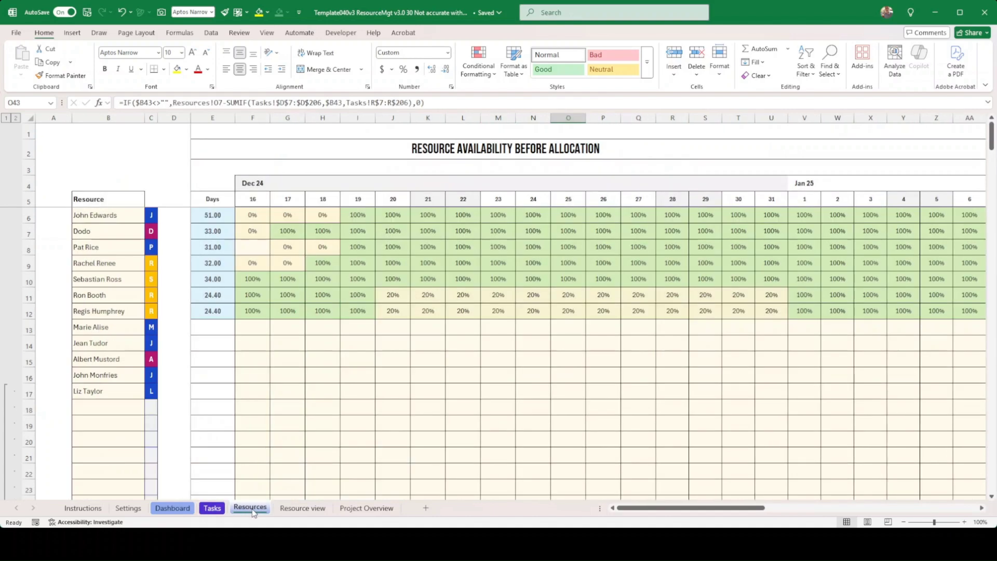
{"action": "left_click", "coordinate": [216, 509]}
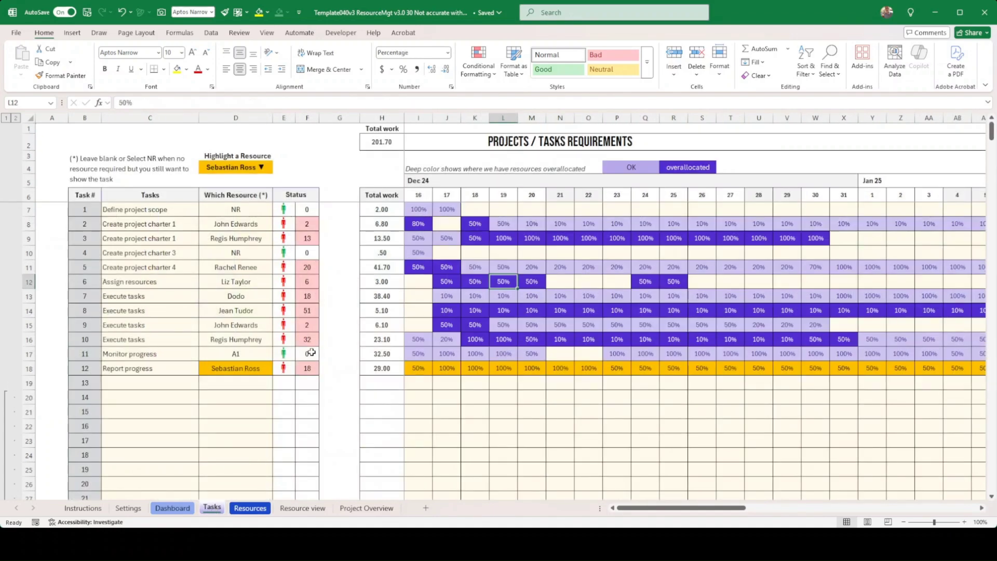
{"action": "scroll", "coordinate": [310, 352], "scroll_direction": "down", "scroll_amount": 4}
{"action": "scroll", "coordinate": [311, 346], "scroll_direction": "up", "scroll_amount": 4}
Step: In Resource view, choose the resource assigned to tasks 2 and 9 in B3
{"action": "left_click", "coordinate": [308, 509]}
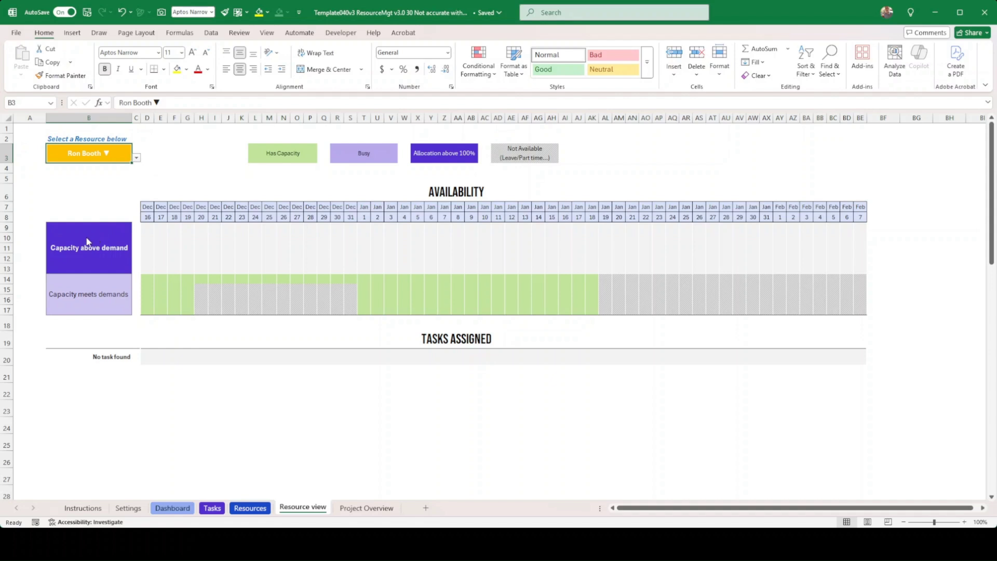
{"action": "left_click", "coordinate": [139, 156]}
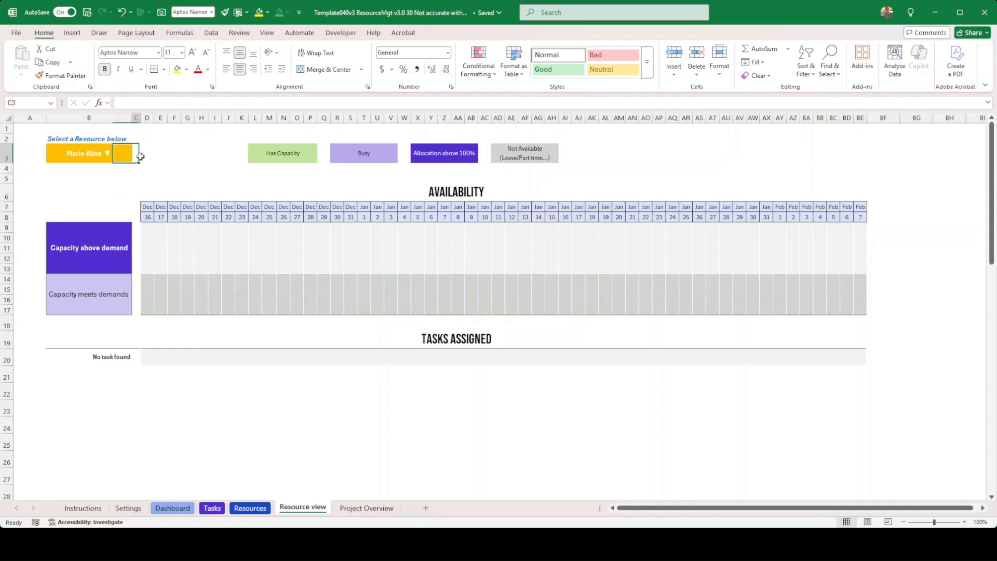
{"action": "left_click", "coordinate": [121, 158]}
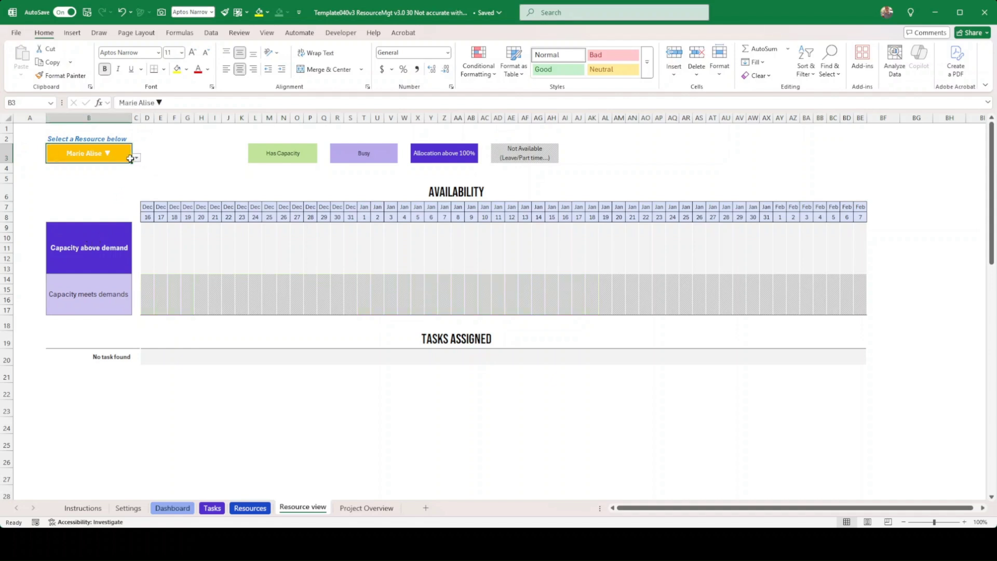
{"action": "left_click", "coordinate": [109, 185]}
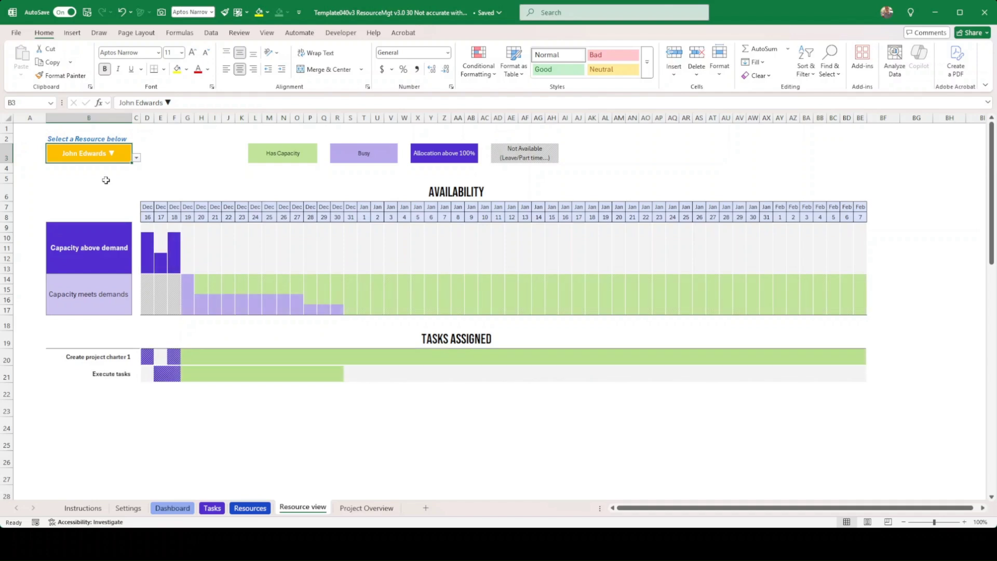
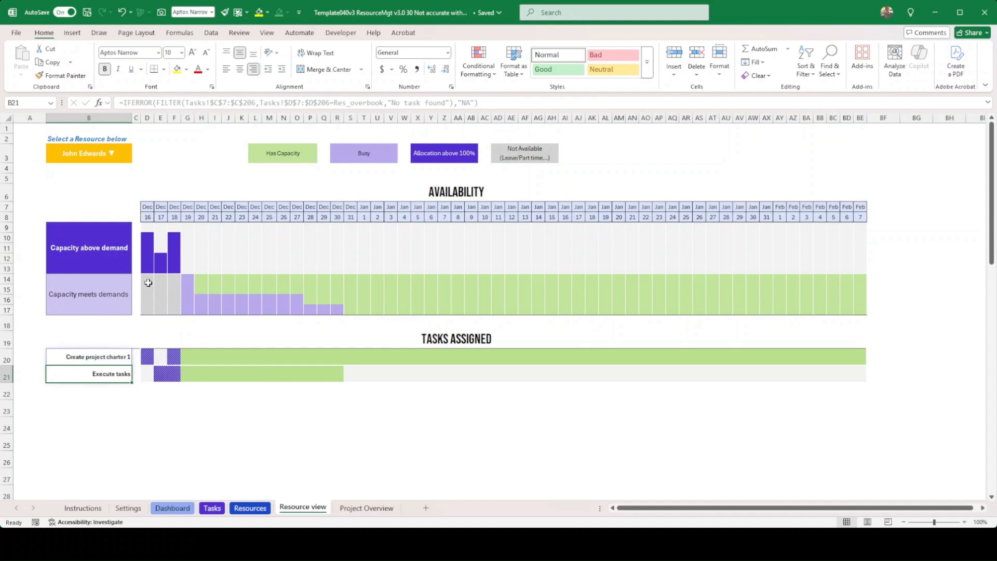
{"action": "left_click", "coordinate": [129, 301]}
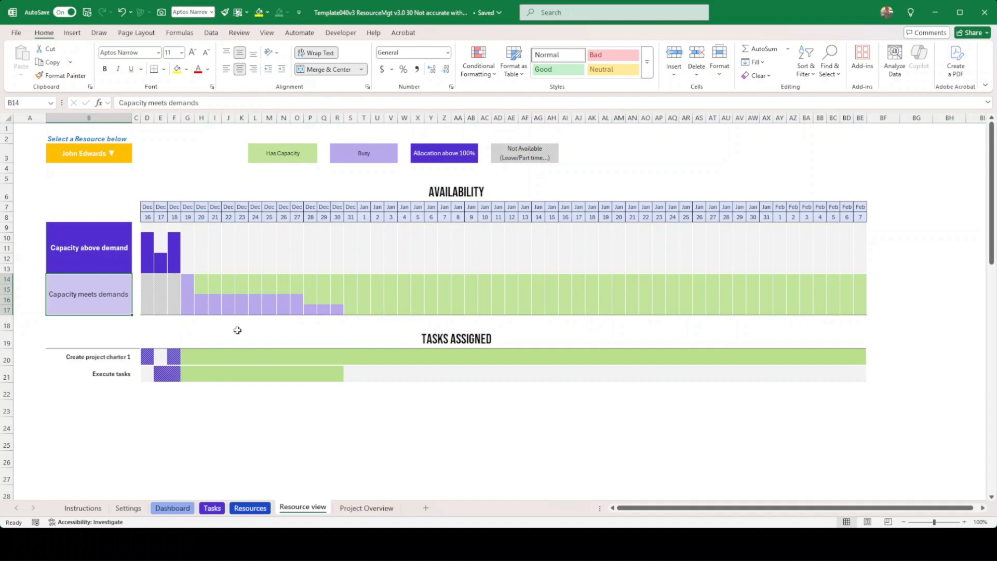
{"action": "left_click", "coordinate": [189, 278]}
{"action": "left_click_drag", "start_coordinate": [190, 280], "coordinate": [189, 310]}
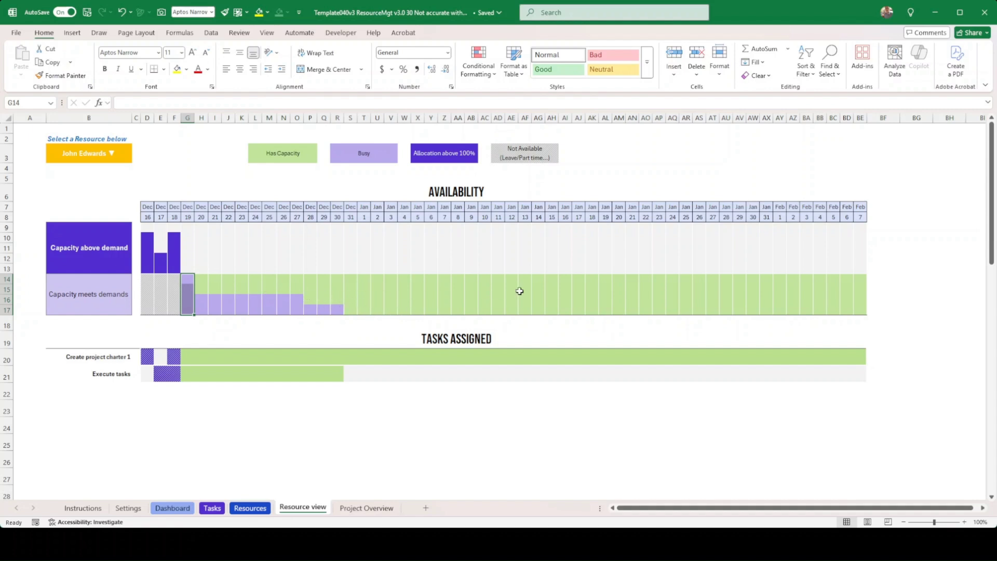
{"action": "left_click", "coordinate": [378, 289]}
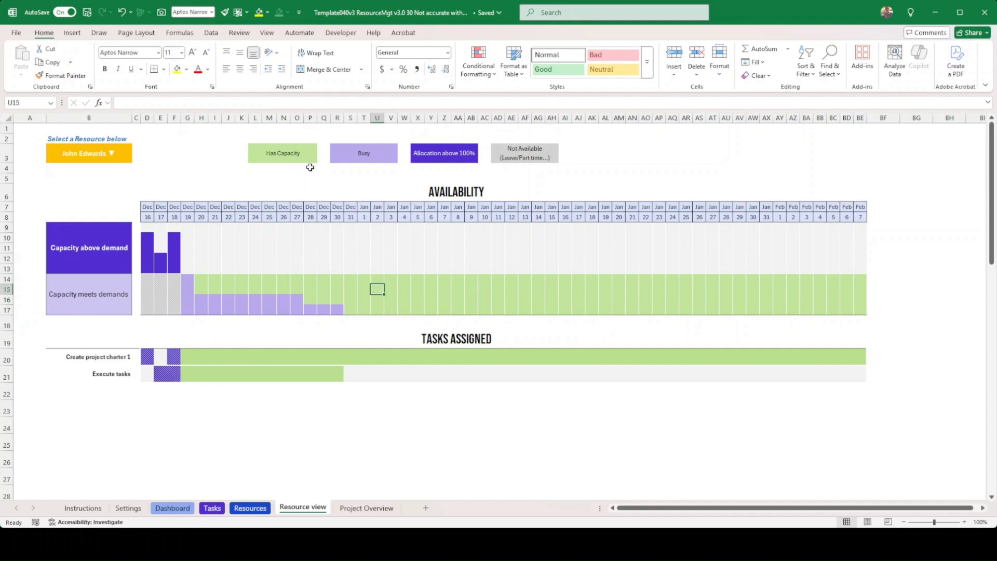
{"action": "left_click", "coordinate": [445, 156]}
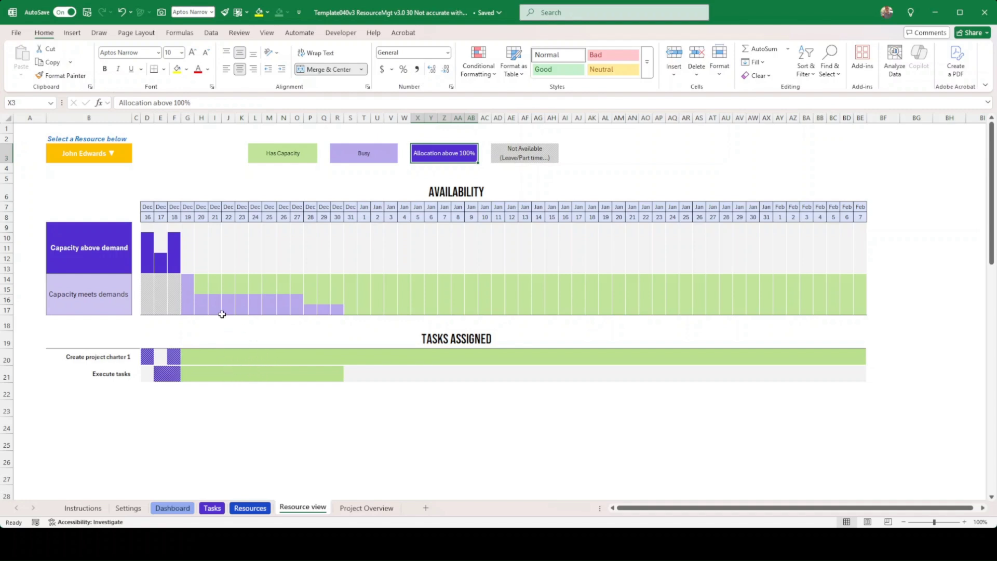
{"action": "left_click", "coordinate": [205, 304]}
{"action": "left_click_drag", "start_coordinate": [205, 304], "coordinate": [296, 307]}
{"action": "left_click", "coordinate": [298, 309]}
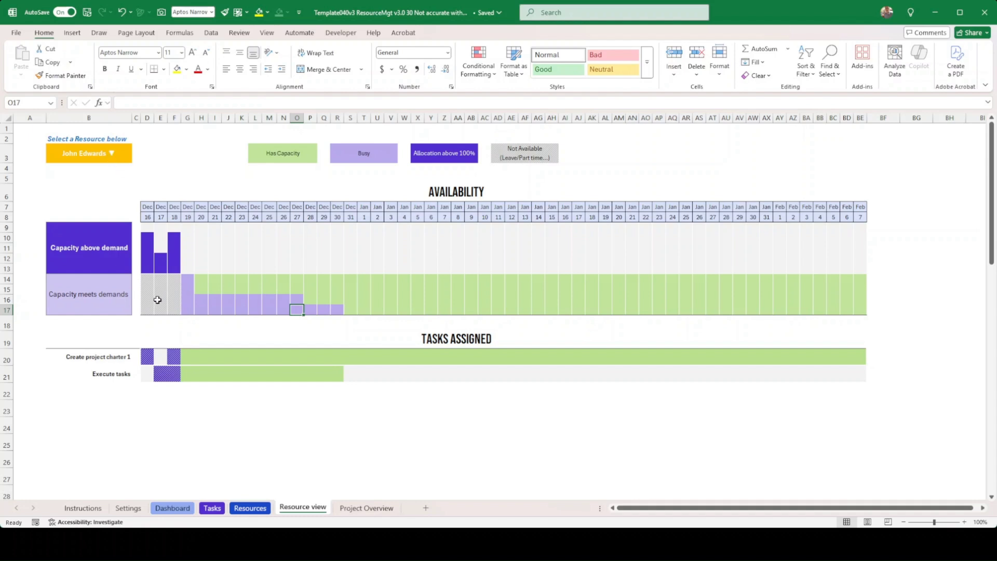
{"action": "left_click_drag", "start_coordinate": [149, 288], "coordinate": [173, 293]}
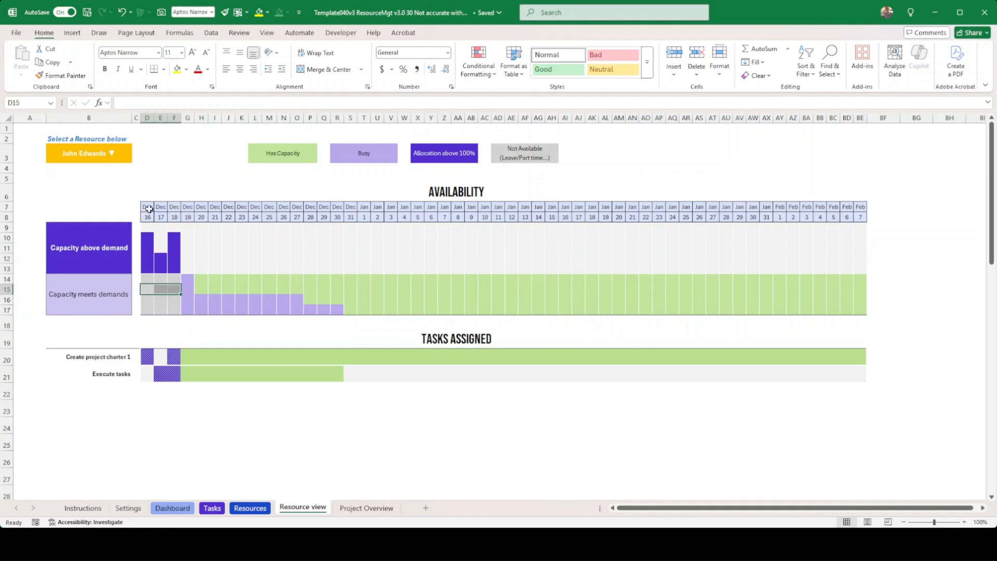
{"action": "left_click", "coordinate": [122, 160]}
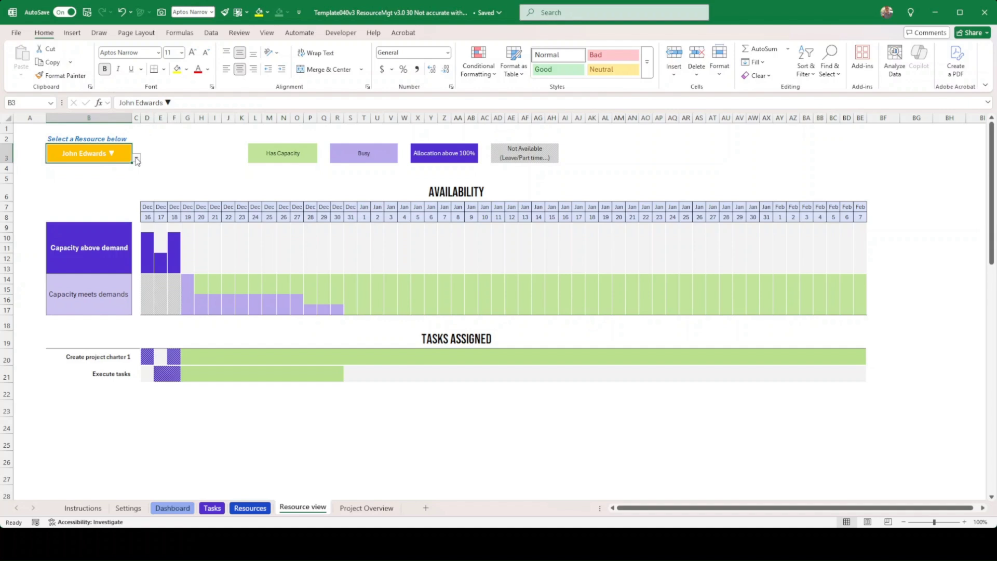
{"action": "left_click", "coordinate": [532, 152]}
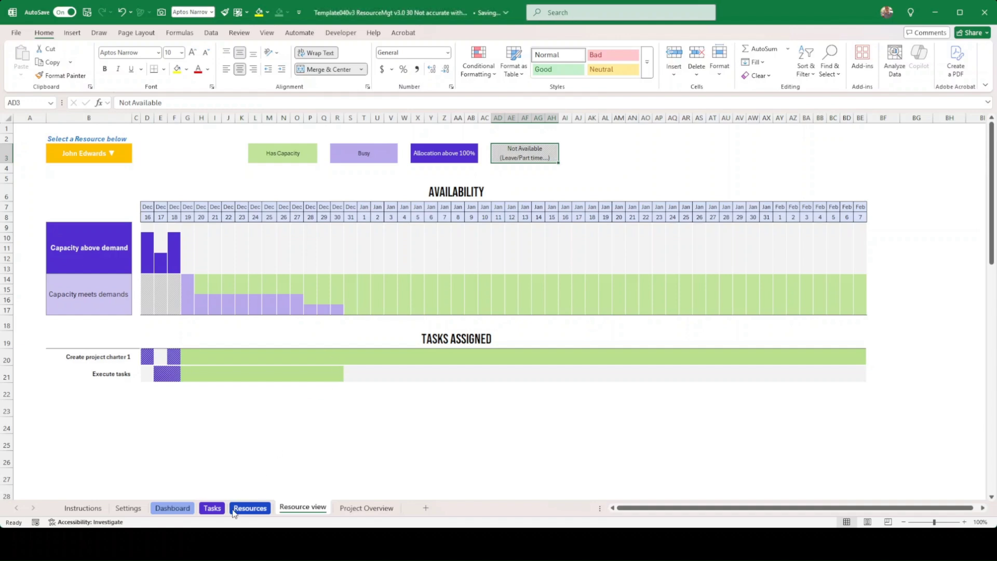
Step: Check the 0% days F6:H6 on Resources and D16 on Resource view, then show Project Overview
{"action": "left_click", "coordinate": [251, 509]}
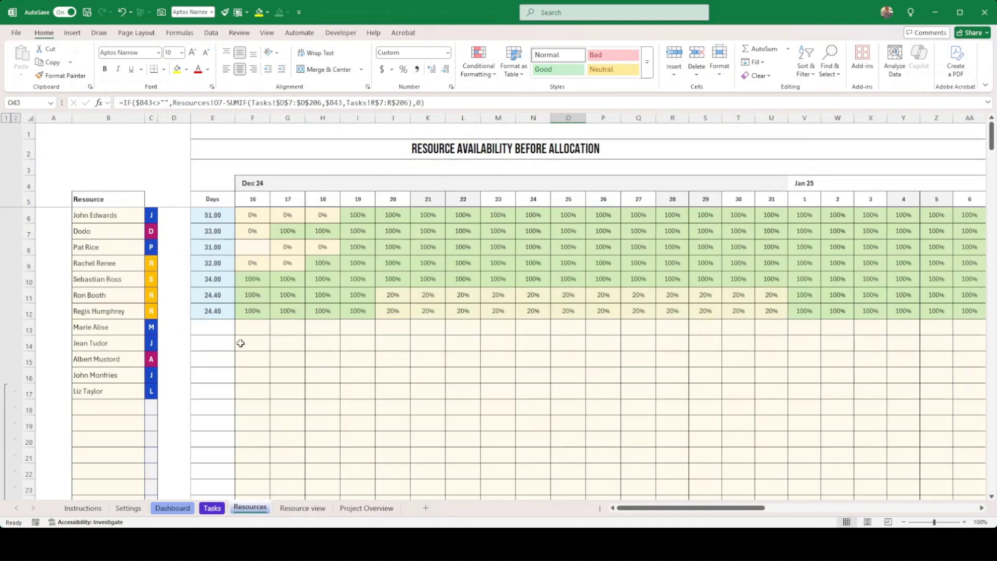
{"action": "left_click_drag", "start_coordinate": [266, 214], "coordinate": [318, 214]}
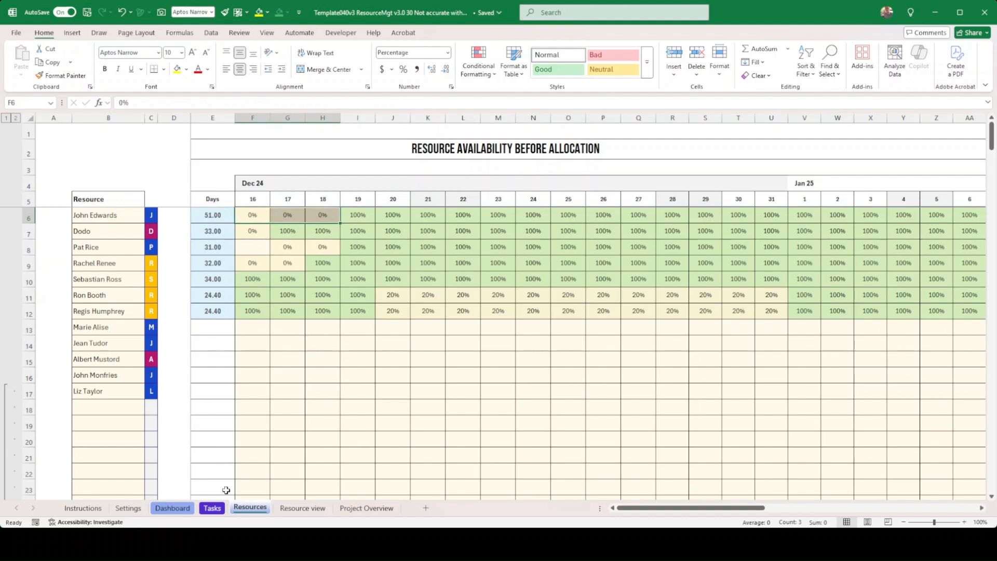
{"action": "left_click", "coordinate": [302, 508]}
{"action": "left_click", "coordinate": [152, 302]}
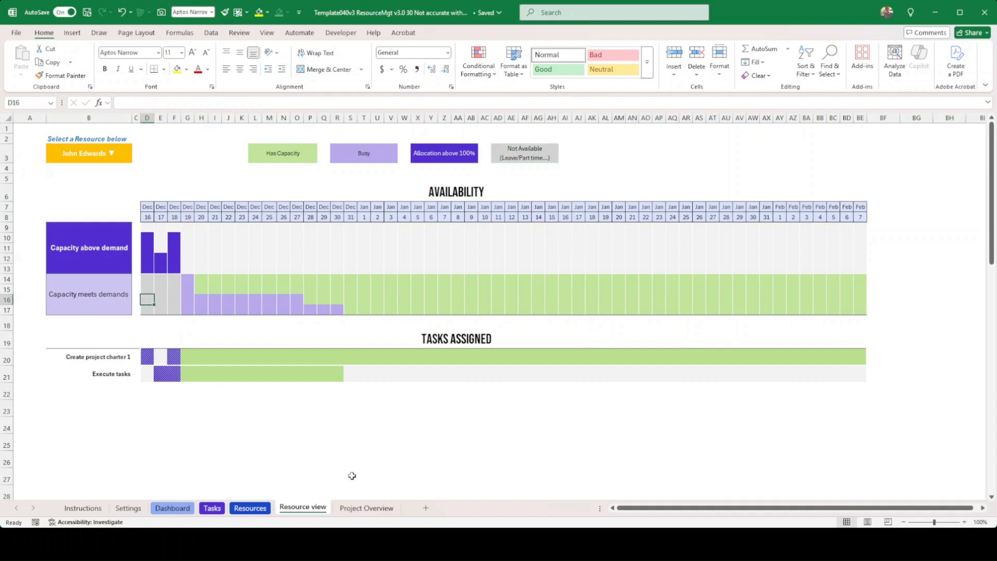
{"action": "left_click", "coordinate": [362, 509]}
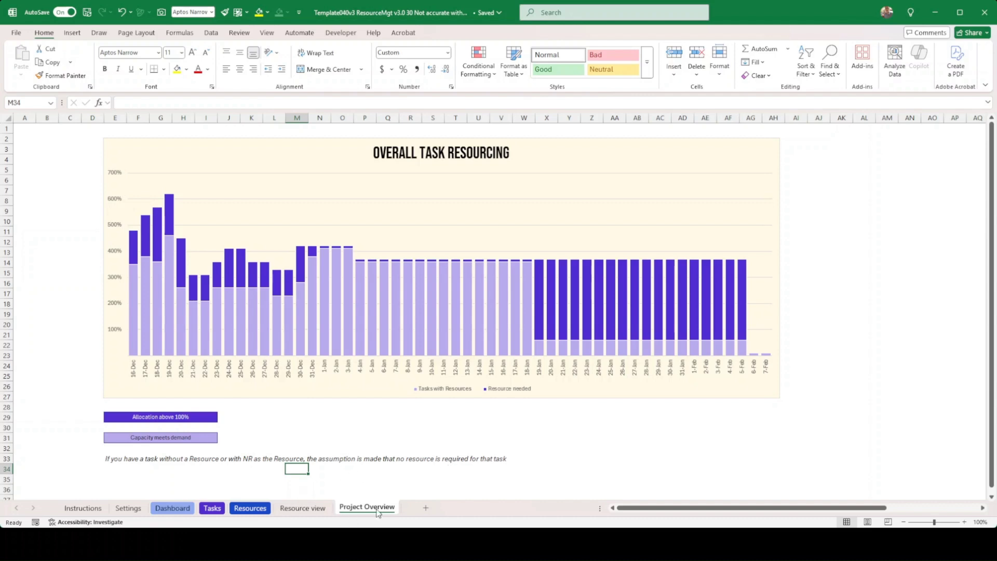
{"action": "left_click", "coordinate": [211, 510]}
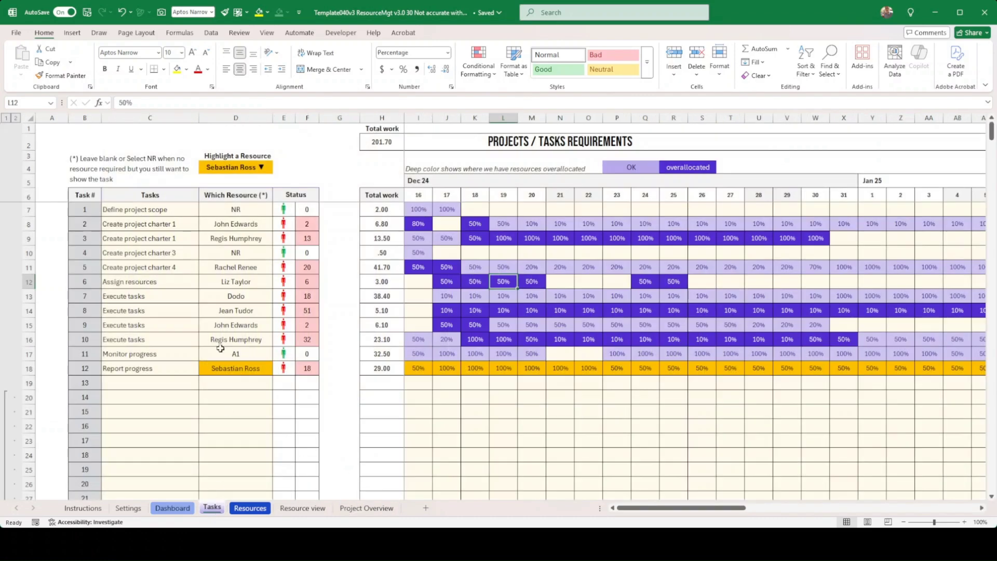
{"action": "left_click_drag", "start_coordinate": [156, 211], "coordinate": [182, 387]}
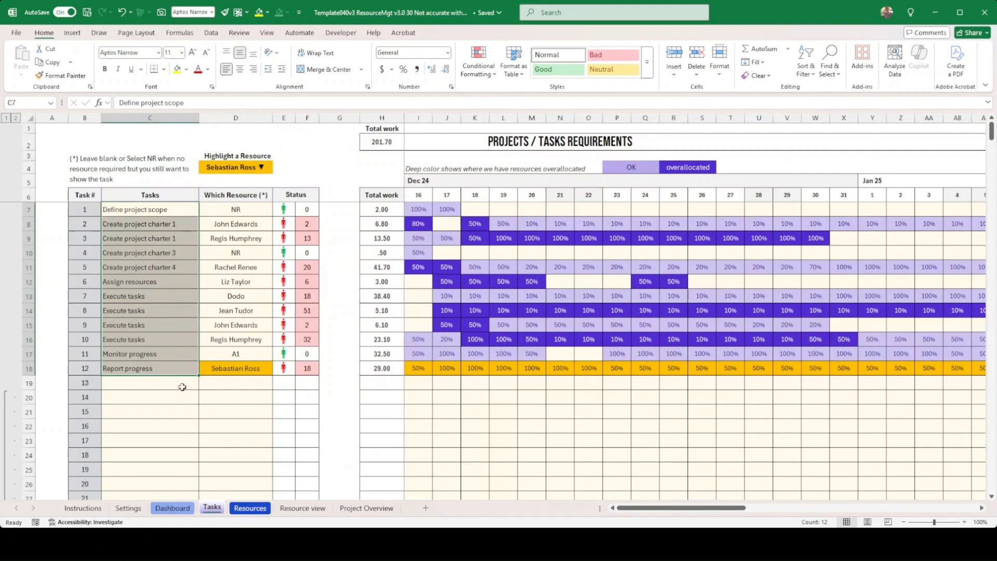
{"action": "left_click", "coordinate": [366, 508]}
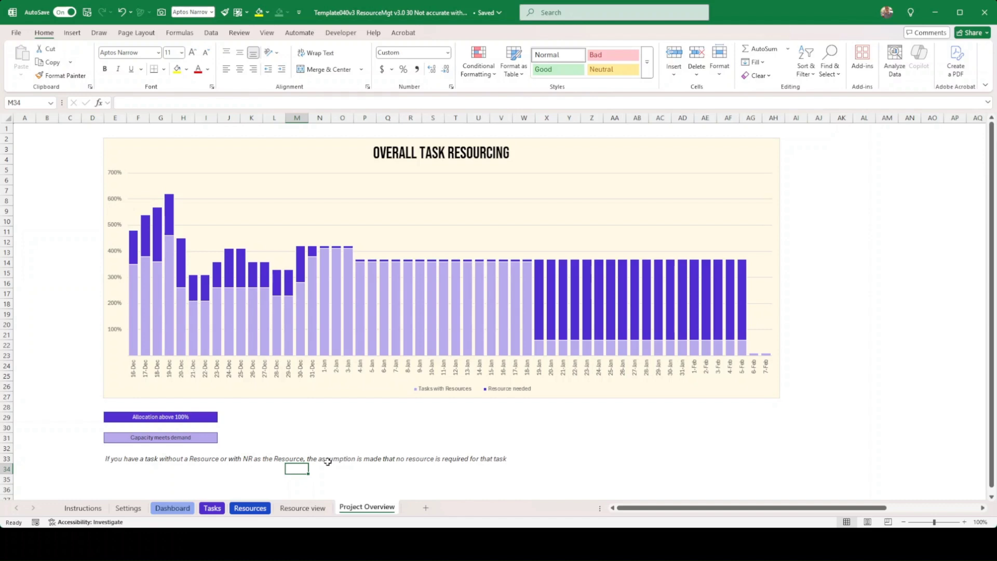
{"action": "left_click", "coordinate": [211, 508]}
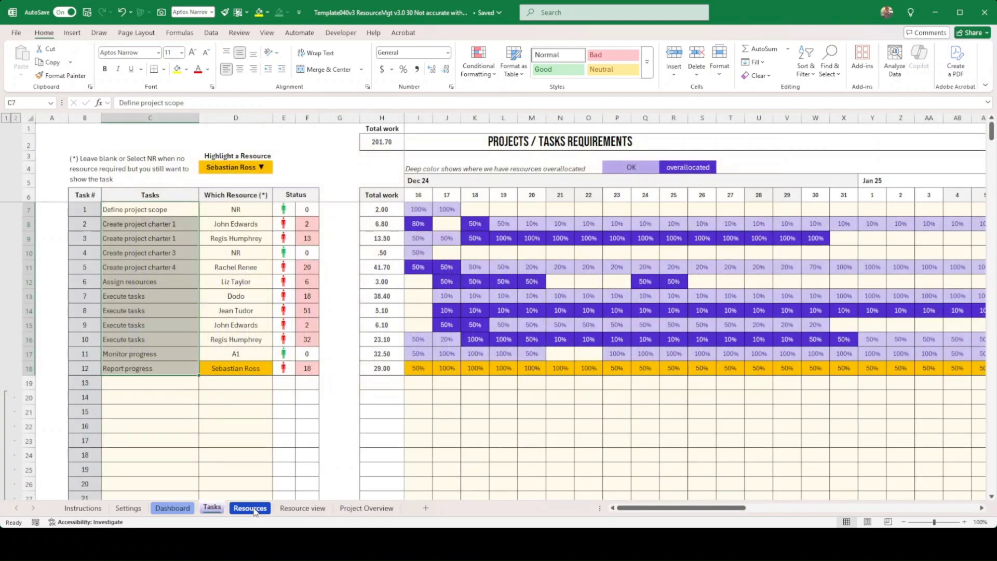
{"action": "left_click", "coordinate": [249, 508]}
{"action": "left_click", "coordinate": [298, 508]}
{"action": "left_click", "coordinate": [366, 508]}
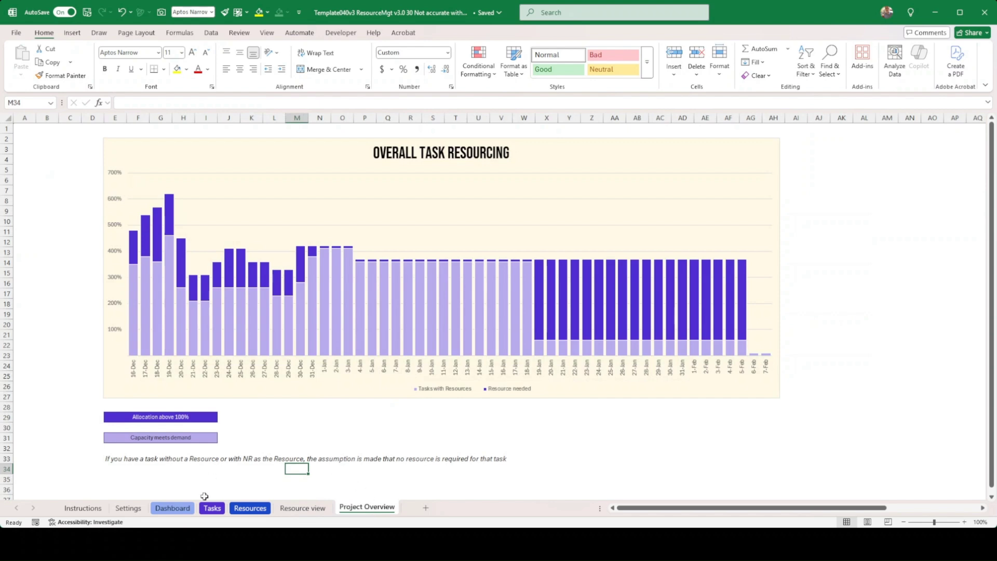
Step: Scroll through the Dashboard's stacked availability chart and per-resource allocation timelines
{"action": "left_click", "coordinate": [173, 508]}
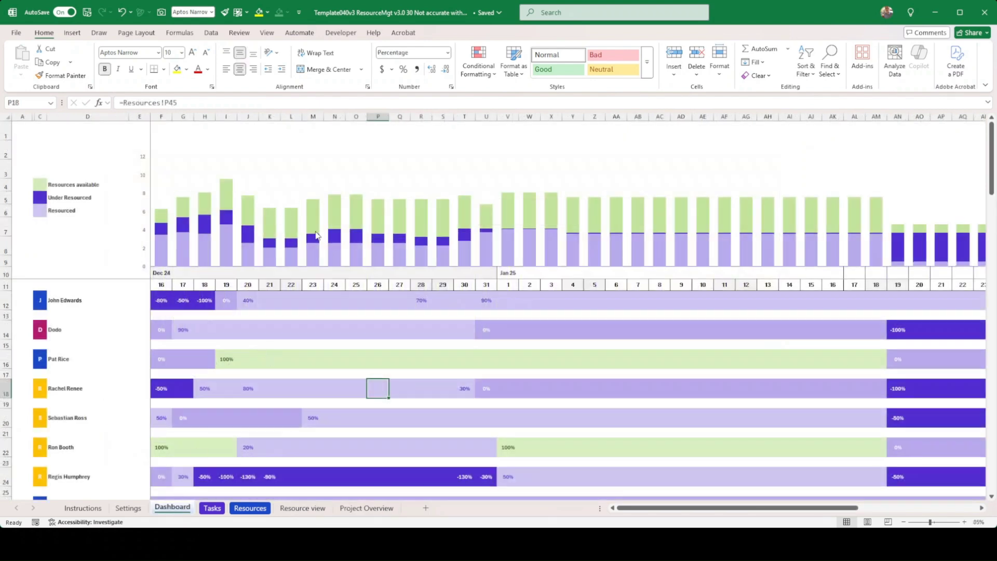
{"action": "scroll", "coordinate": [316, 234], "scroll_direction": "down", "scroll_amount": 5}
{"action": "scroll", "coordinate": [318, 227], "scroll_direction": "up", "scroll_amount": 5}
{"action": "left_click", "coordinate": [249, 508]}
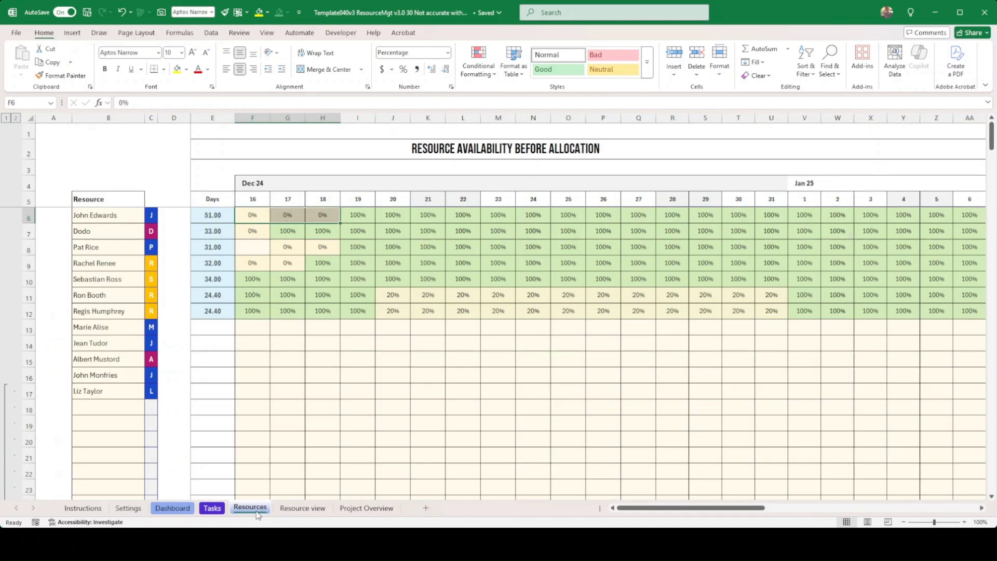
{"action": "scroll", "coordinate": [387, 367], "scroll_direction": "down", "scroll_amount": 9}
{"action": "scroll", "coordinate": [388, 364], "scroll_direction": "down", "scroll_amount": 1}
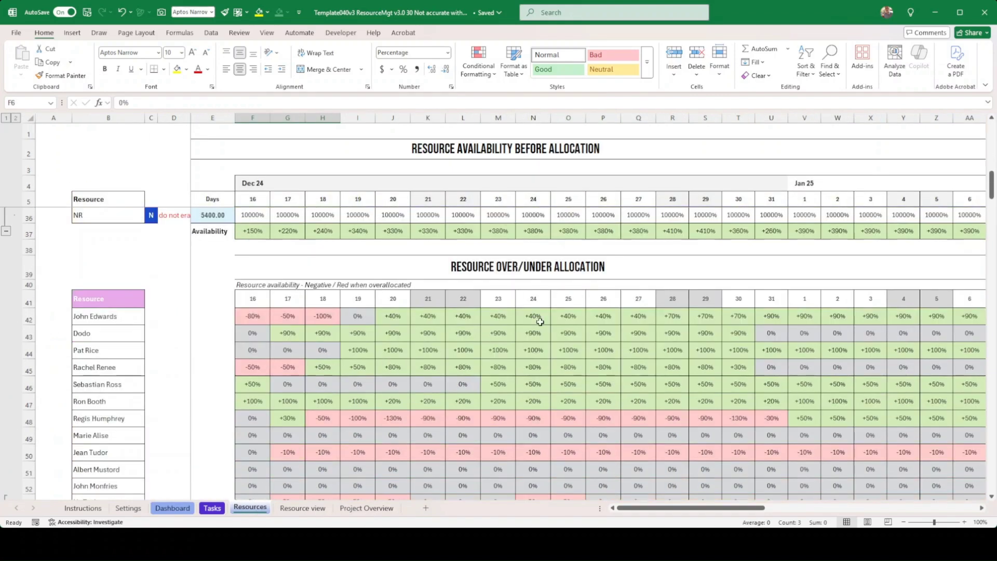
{"action": "left_click", "coordinate": [494, 271]}
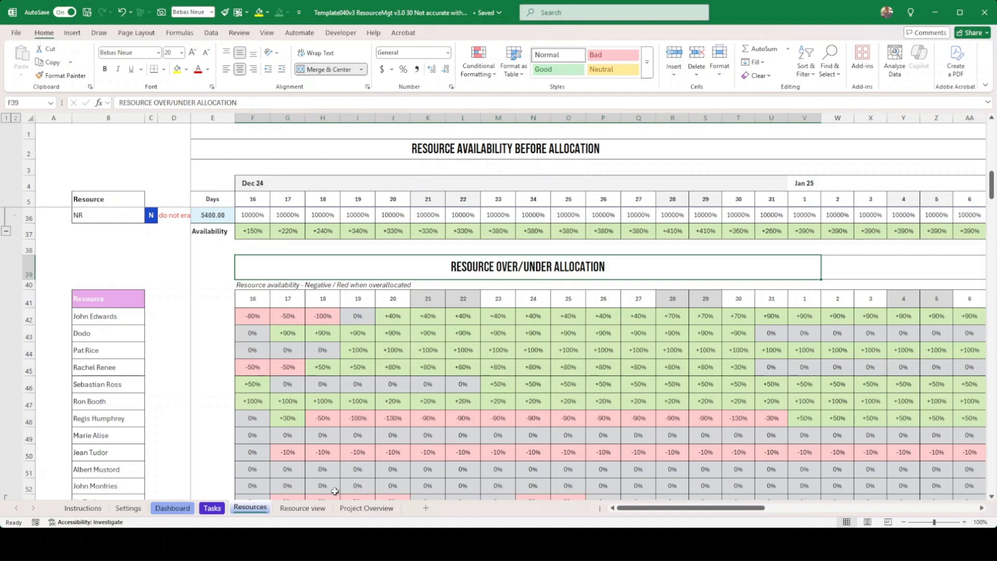
{"action": "left_click", "coordinate": [301, 508]}
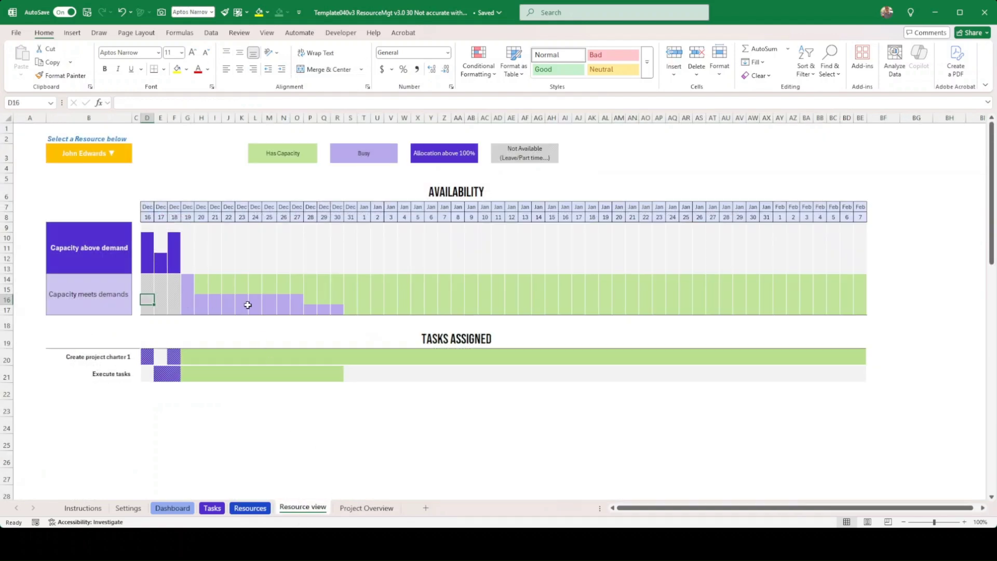
{"action": "left_click", "coordinate": [362, 508]}
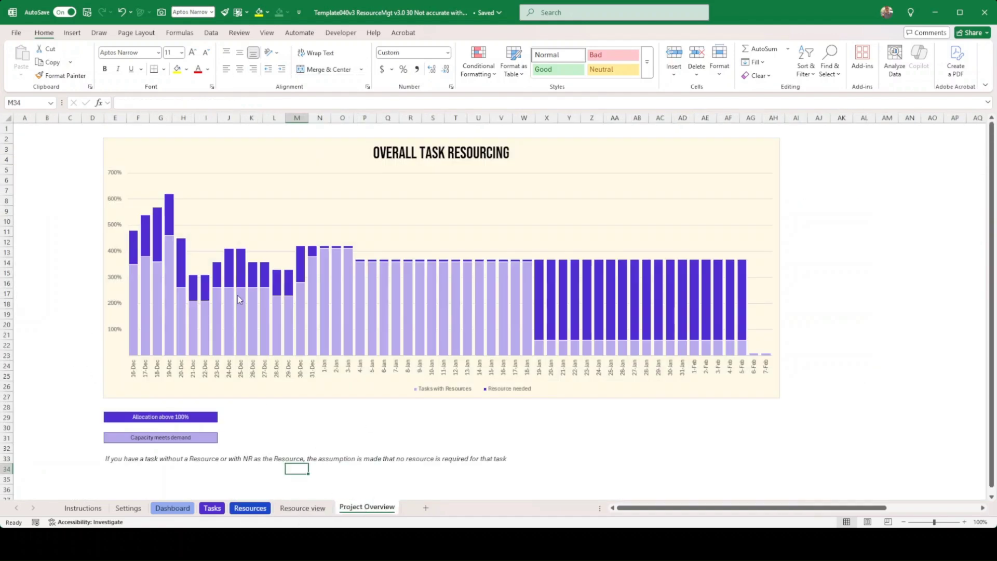
{"action": "left_click", "coordinate": [173, 508]}
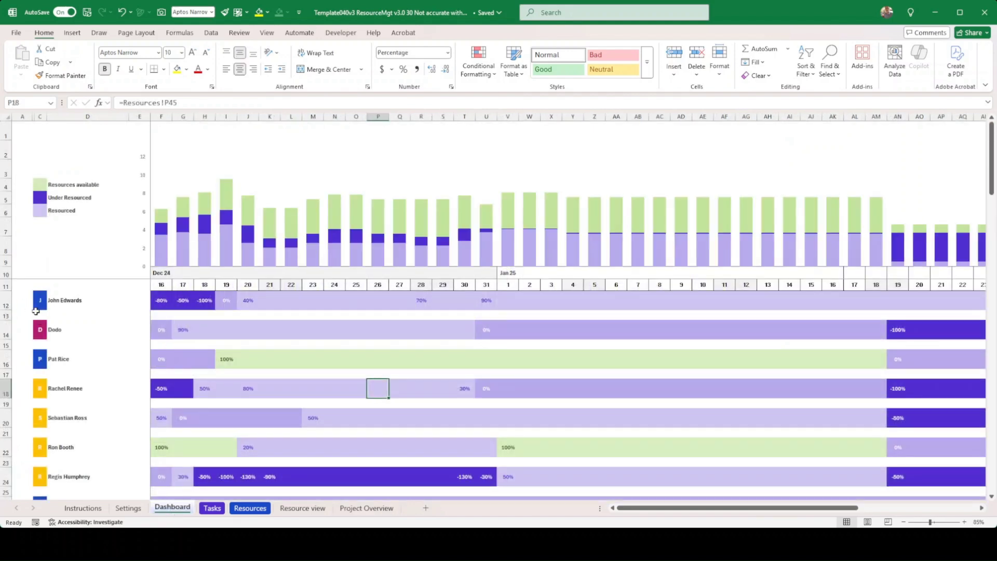
{"action": "left_click", "coordinate": [51, 304]}
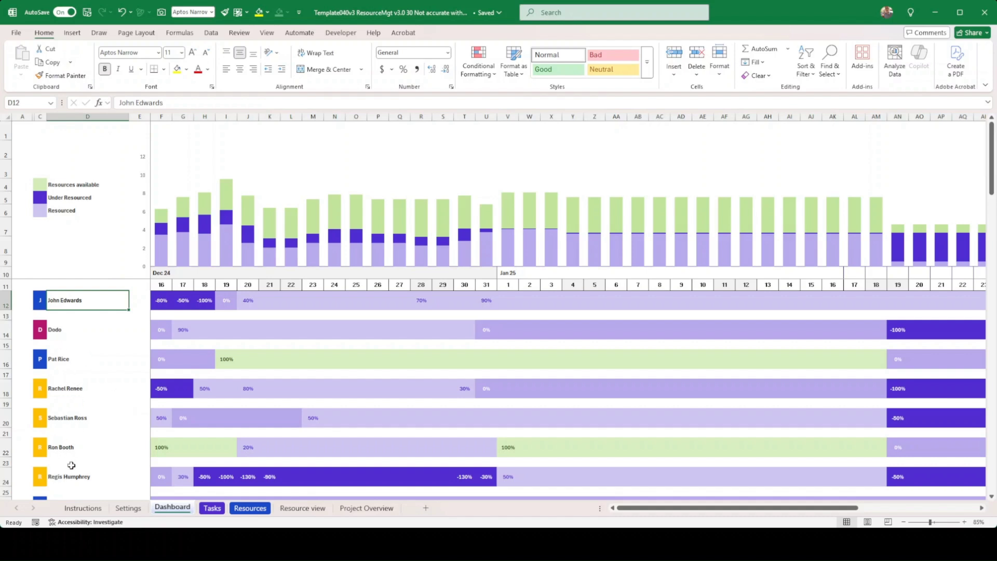
{"action": "scroll", "coordinate": [204, 414], "scroll_direction": "down", "scroll_amount": 5}
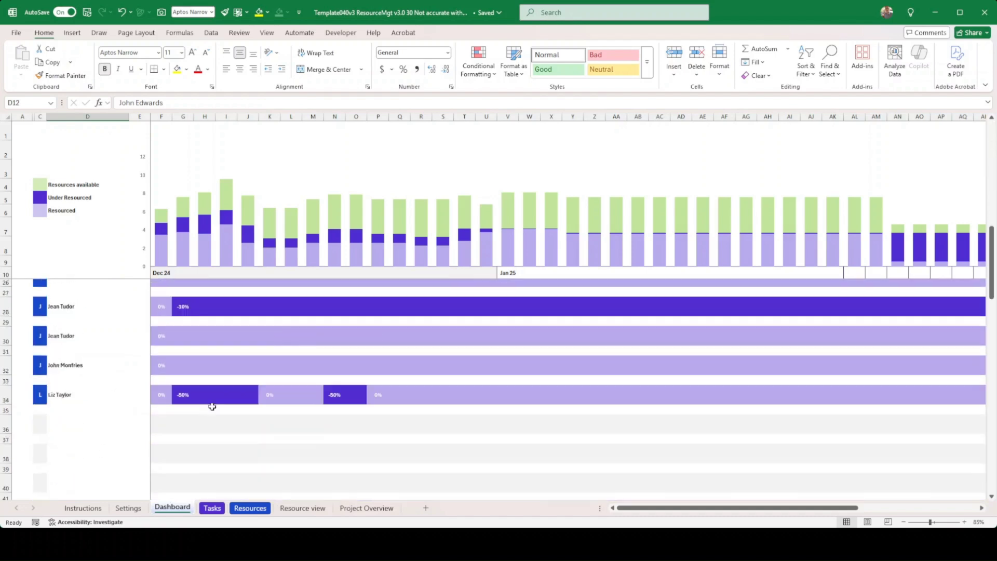
{"action": "scroll", "coordinate": [209, 403], "scroll_direction": "up", "scroll_amount": 5}
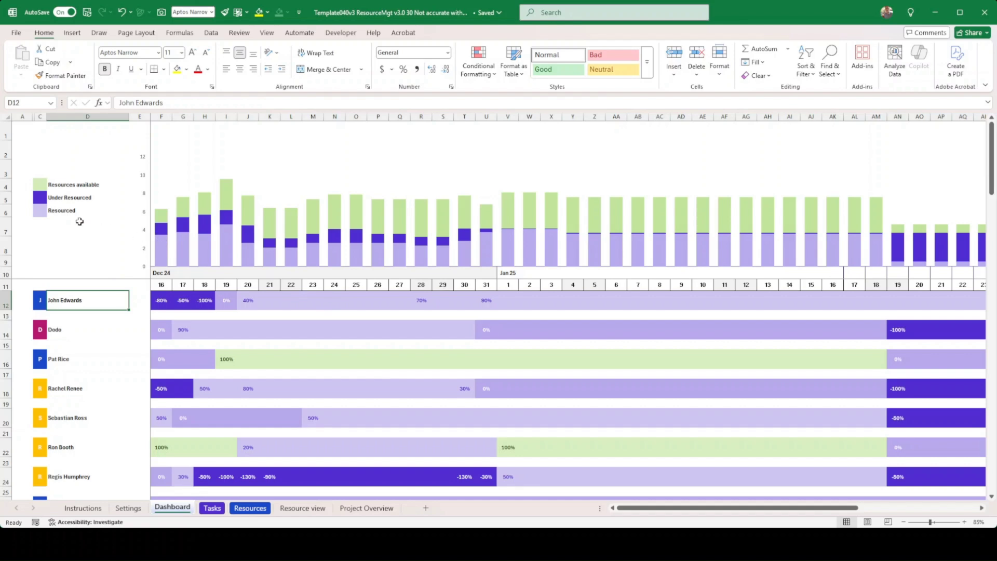
{"action": "left_click", "coordinate": [60, 213]}
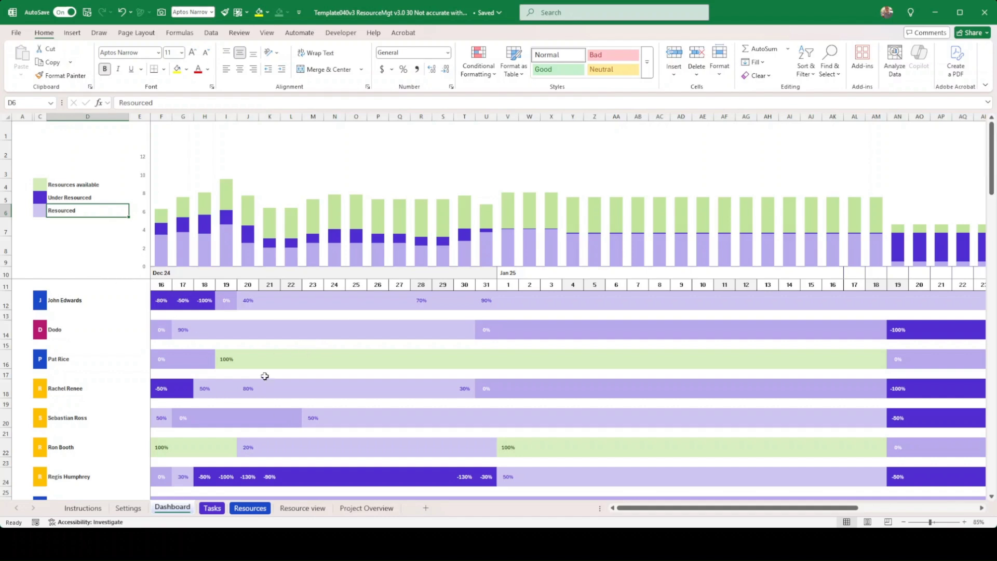
{"action": "scroll", "coordinate": [266, 371], "scroll_direction": "down", "scroll_amount": 4}
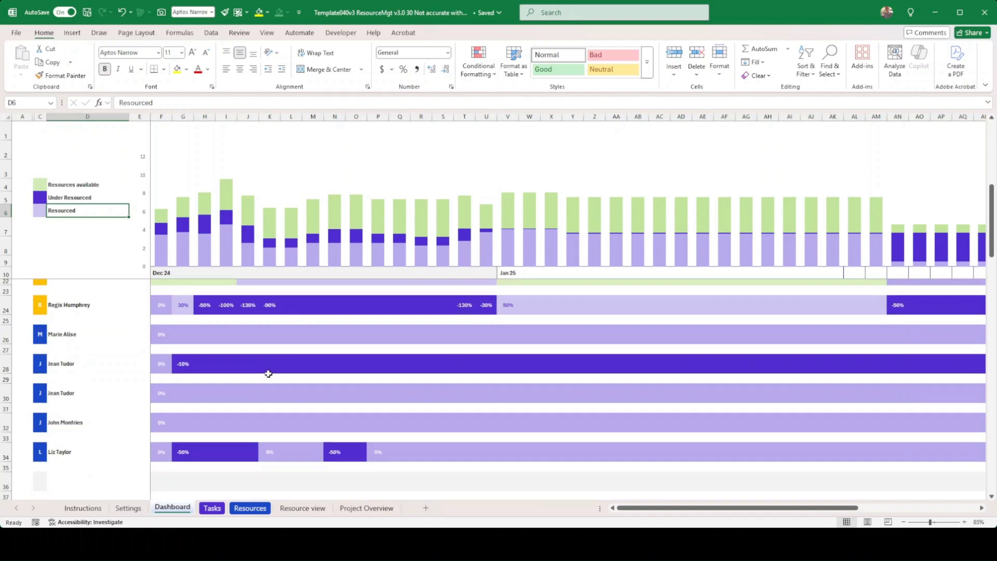
{"action": "scroll", "coordinate": [269, 374], "scroll_direction": "up", "scroll_amount": 4}
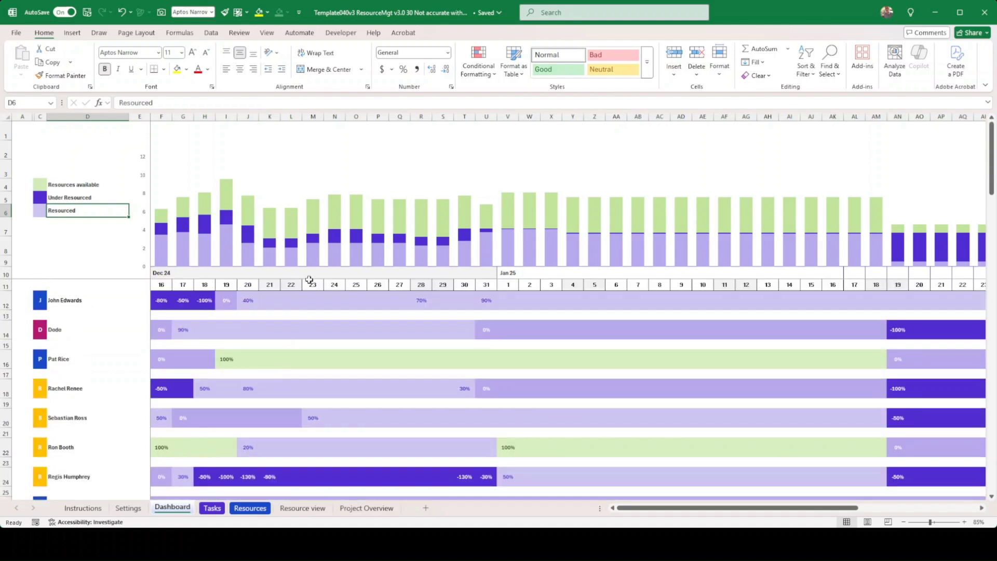
{"action": "left_click", "coordinate": [168, 448]}
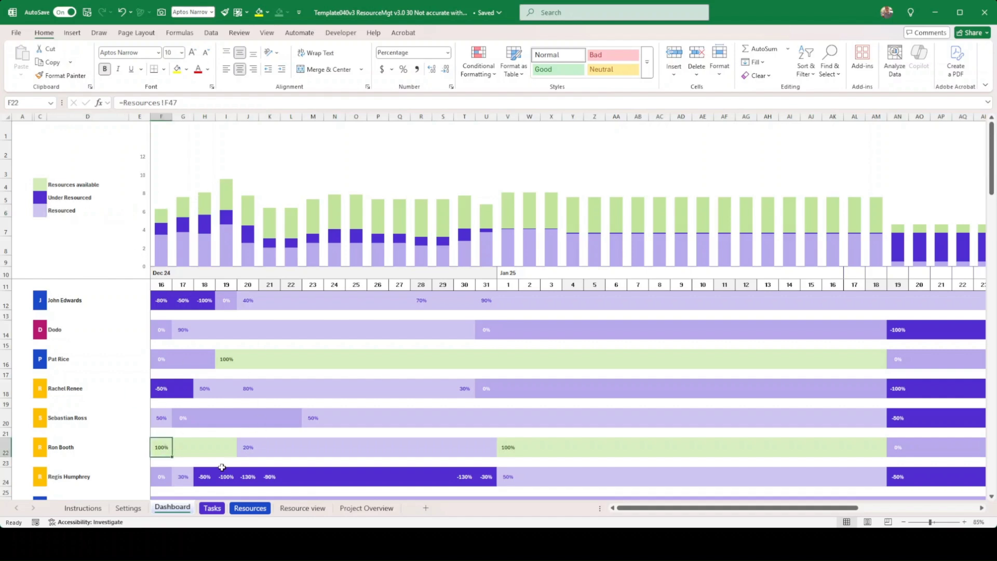
{"action": "left_click_drag", "start_coordinate": [166, 450], "coordinate": [225, 448]}
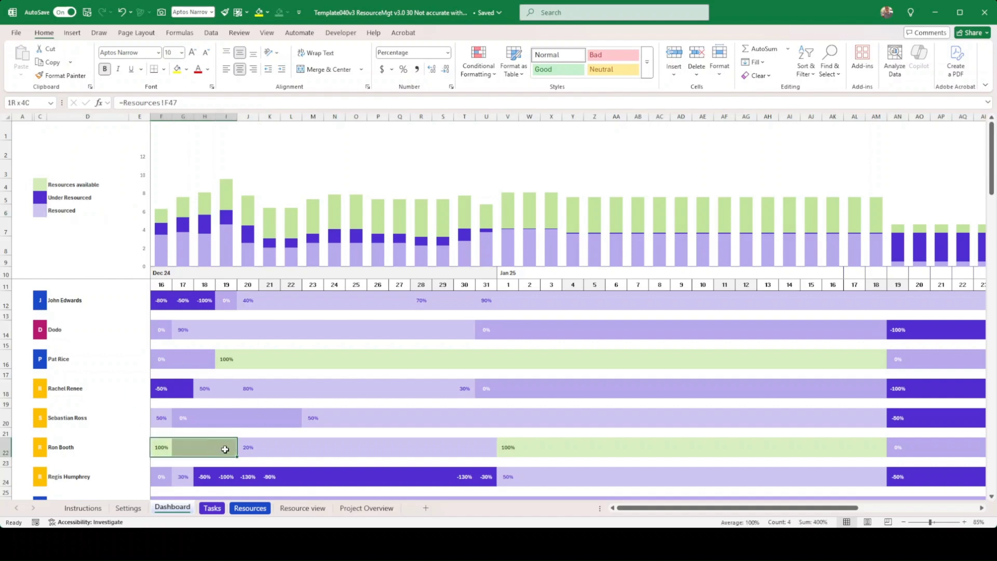
{"action": "left_click", "coordinate": [227, 447]}
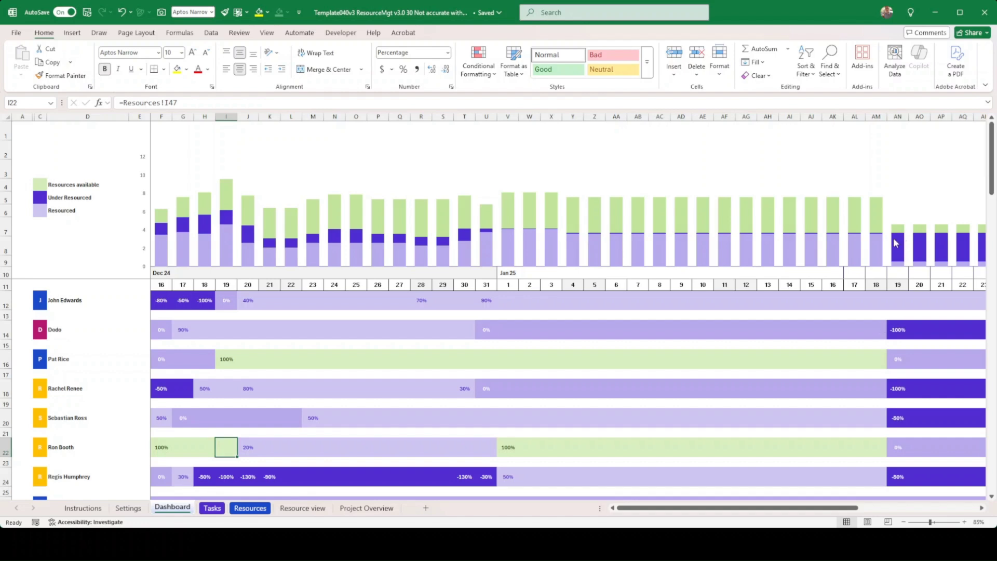
{"action": "scroll", "coordinate": [953, 369], "scroll_direction": "down", "scroll_amount": 2}
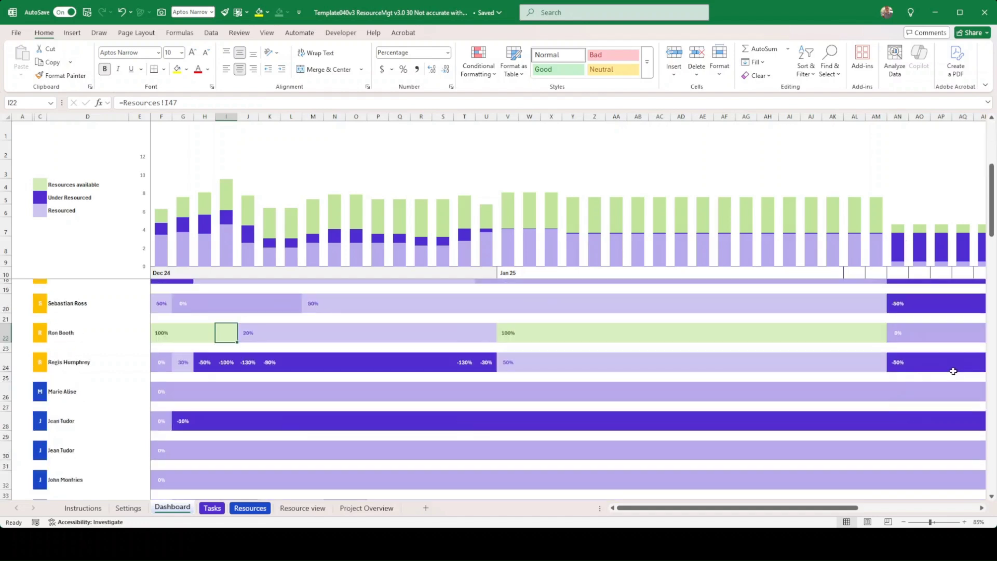
{"action": "scroll", "coordinate": [936, 387], "scroll_direction": "up", "scroll_amount": 3}
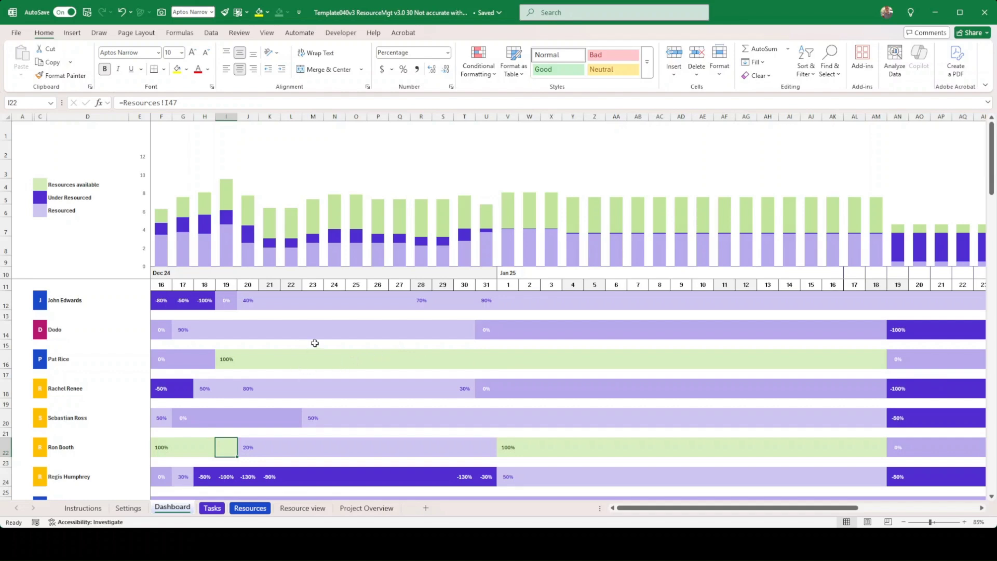
{"action": "scroll", "coordinate": [315, 343], "scroll_direction": "down", "scroll_amount": 3}
{"action": "scroll", "coordinate": [315, 343], "scroll_direction": "up", "scroll_amount": 1}
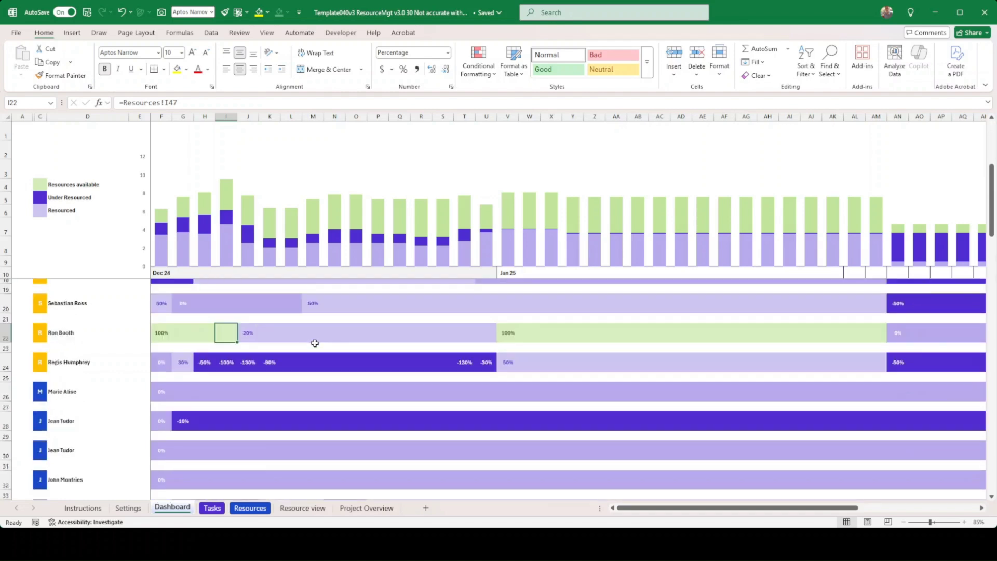
{"action": "scroll", "coordinate": [315, 342], "scroll_direction": "down", "scroll_amount": 2}
{"action": "scroll", "coordinate": [315, 343], "scroll_direction": "up", "scroll_amount": 5}
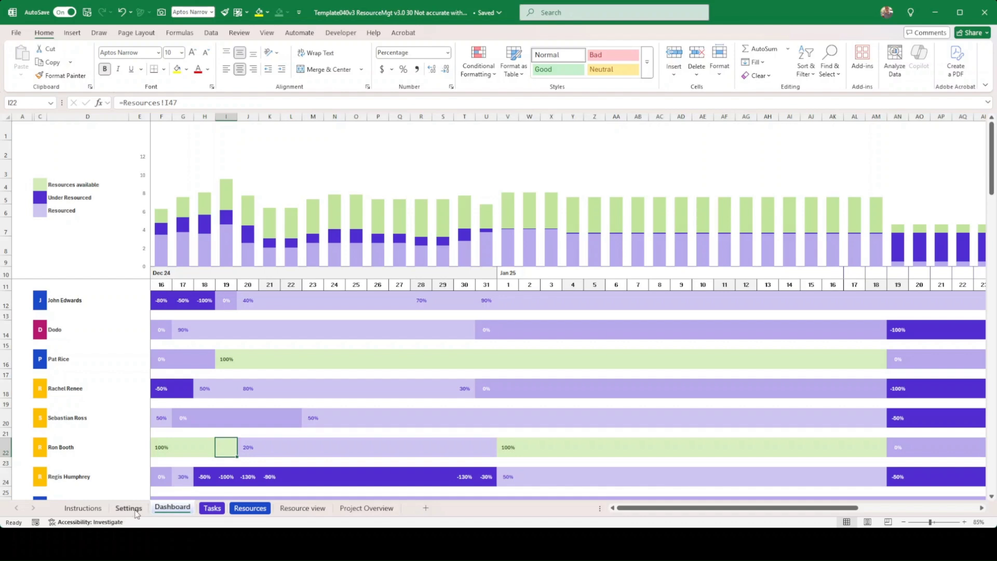
Step: Read through the Instructions guide sheet
{"action": "left_click", "coordinate": [86, 511]}
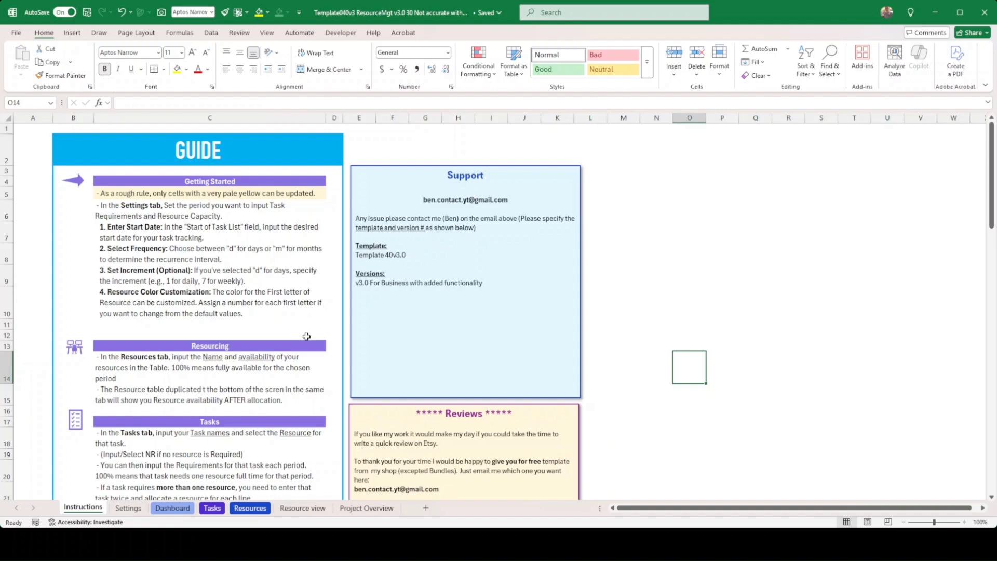
{"action": "scroll", "coordinate": [260, 350], "scroll_direction": "down", "scroll_amount": 2}
{"action": "scroll", "coordinate": [259, 350], "scroll_direction": "down", "scroll_amount": 3}
{"action": "scroll", "coordinate": [265, 356], "scroll_direction": "up", "scroll_amount": 5}
Step: Check the Start of Task List date on Settings and the Tasks date-column formula it feeds
{"action": "left_click", "coordinate": [130, 508]}
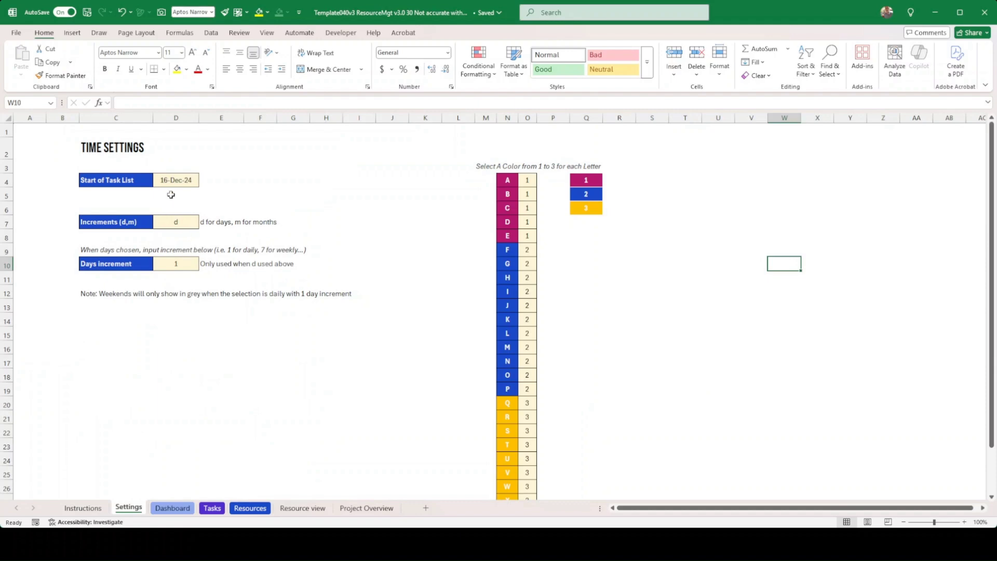
{"action": "left_click", "coordinate": [129, 180]}
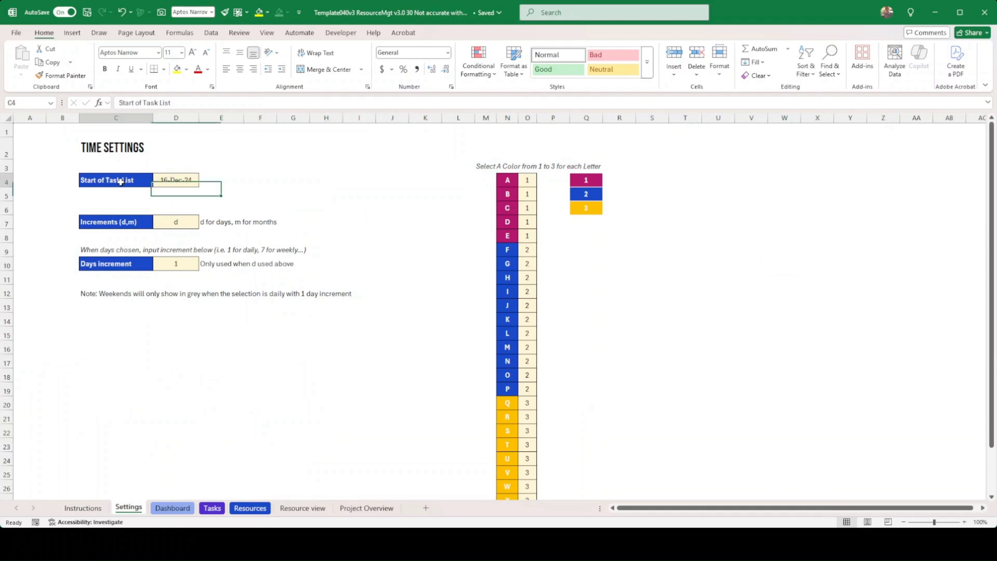
{"action": "left_click", "coordinate": [173, 181]}
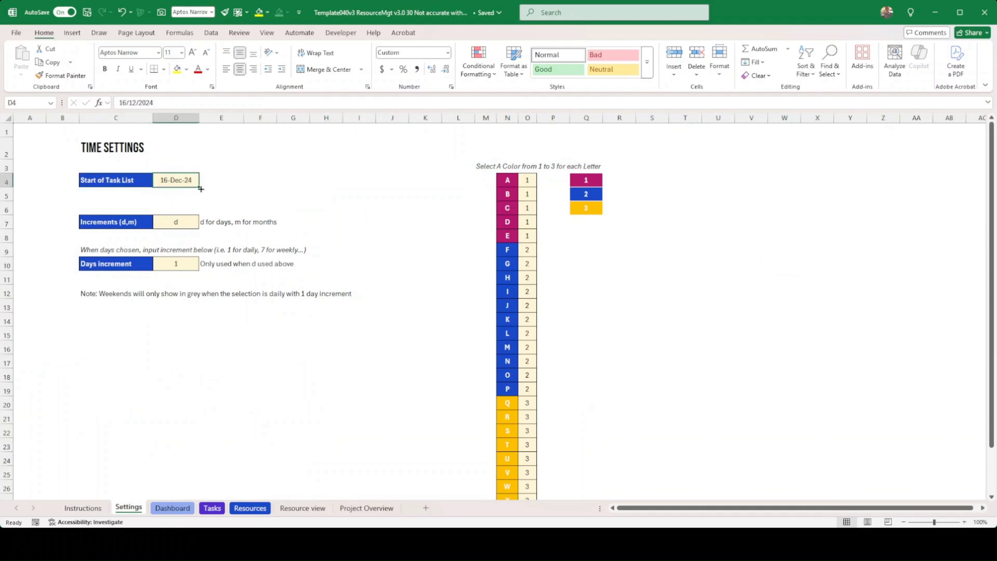
{"action": "left_click", "coordinate": [212, 508]}
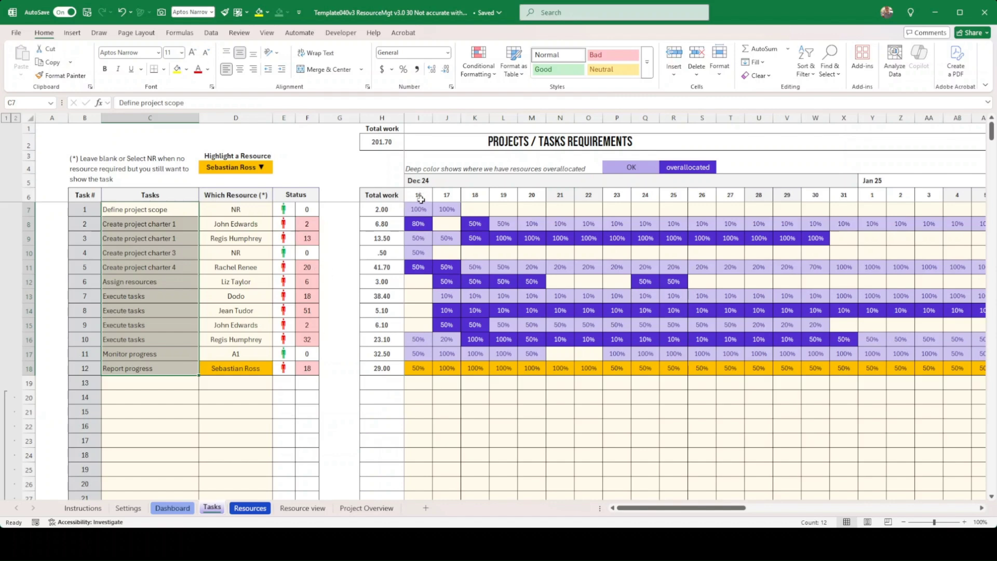
{"action": "left_click", "coordinate": [422, 196]}
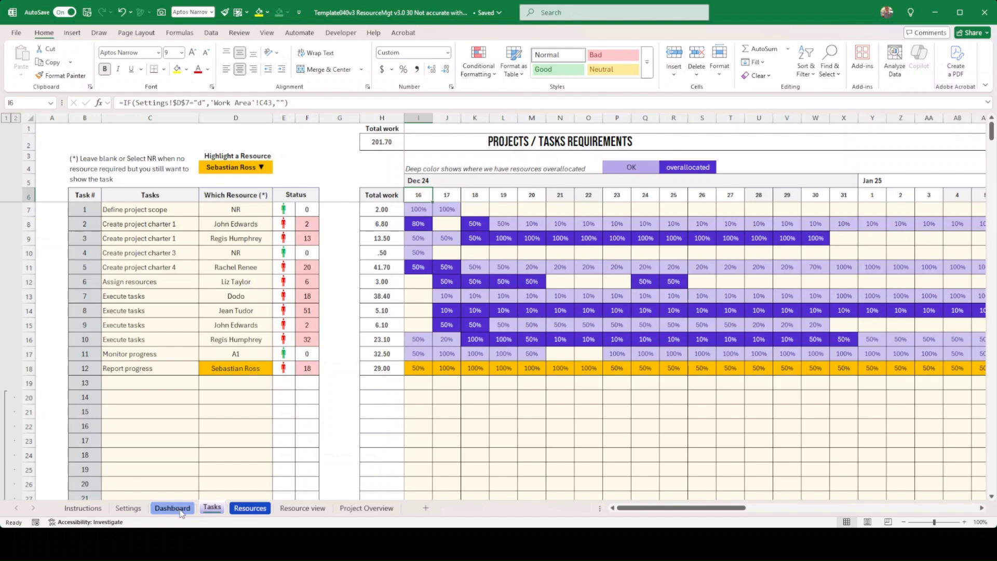
Step: Change the Settings timeline increment from days to months
{"action": "left_click", "coordinate": [130, 508]}
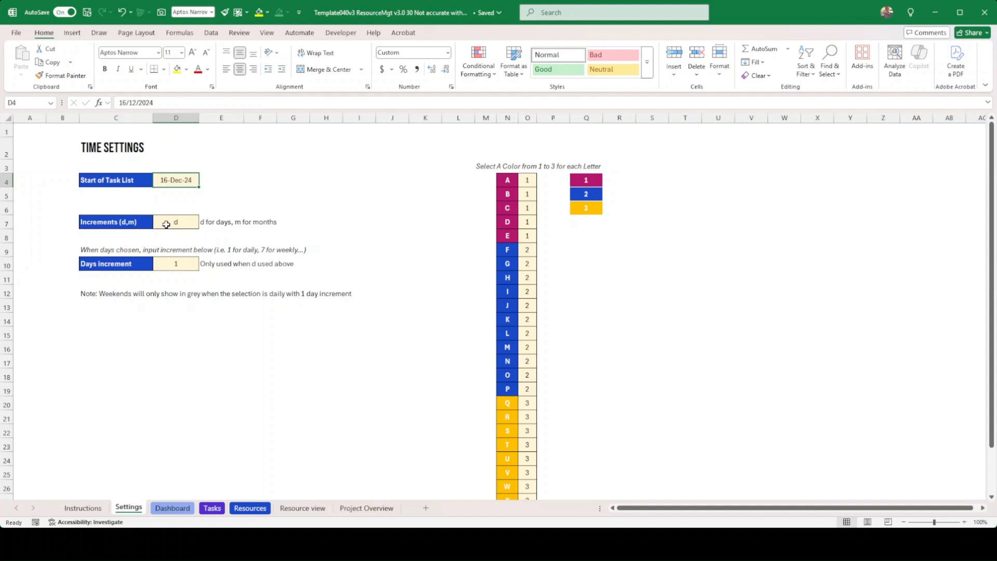
{"action": "left_click", "coordinate": [179, 223]}
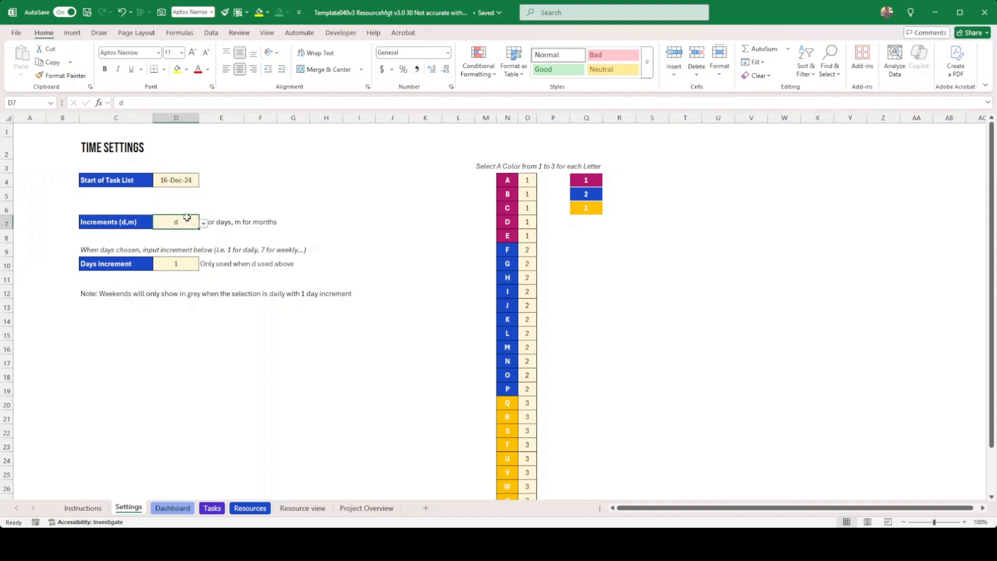
{"action": "left_click", "coordinate": [210, 509]}
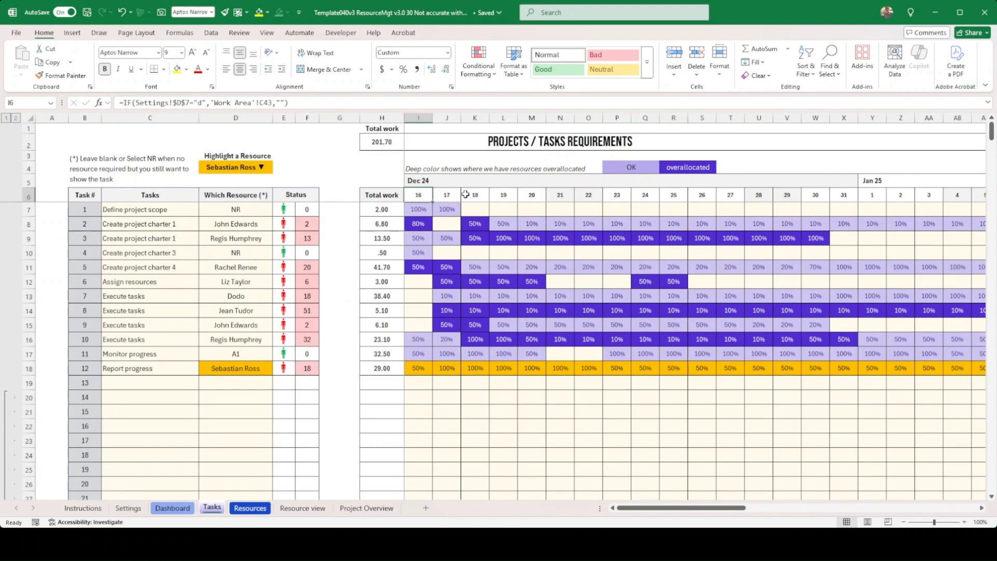
{"action": "left_click", "coordinate": [129, 509]}
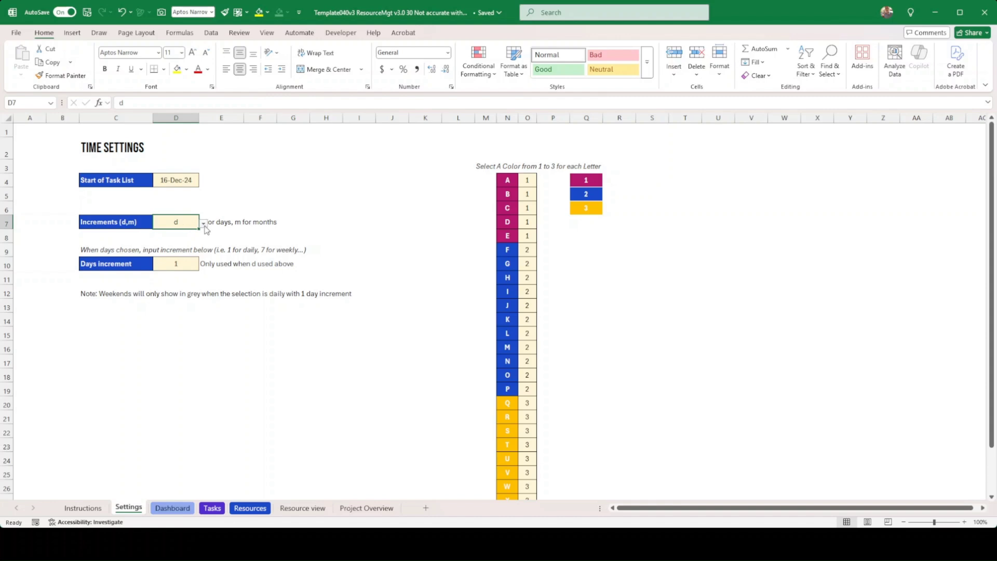
{"action": "left_click", "coordinate": [171, 247]}
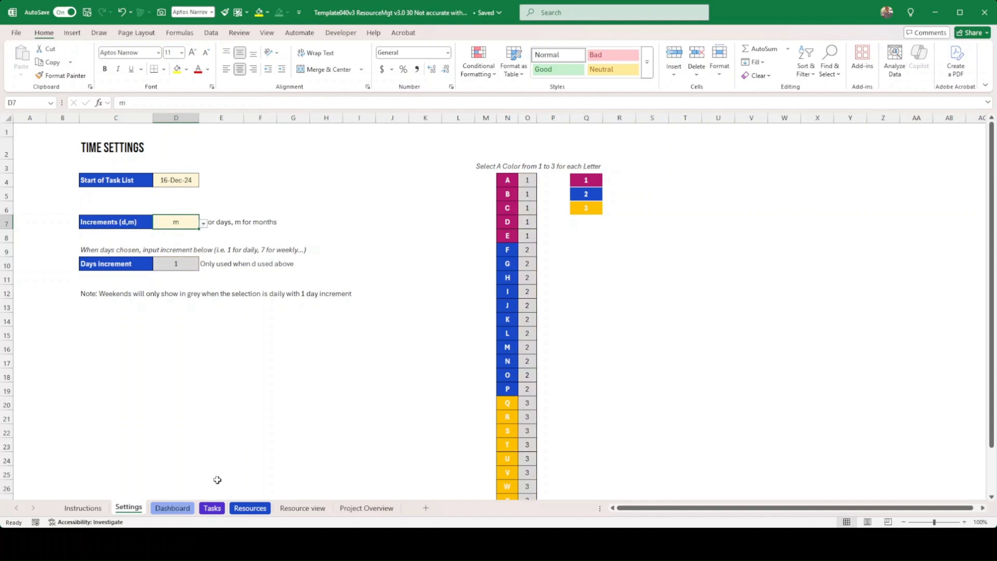
Step: Check the Tasks month headers now running Dec 24, Jan 25, Feb 25 and Mar 25
{"action": "left_click", "coordinate": [212, 508]}
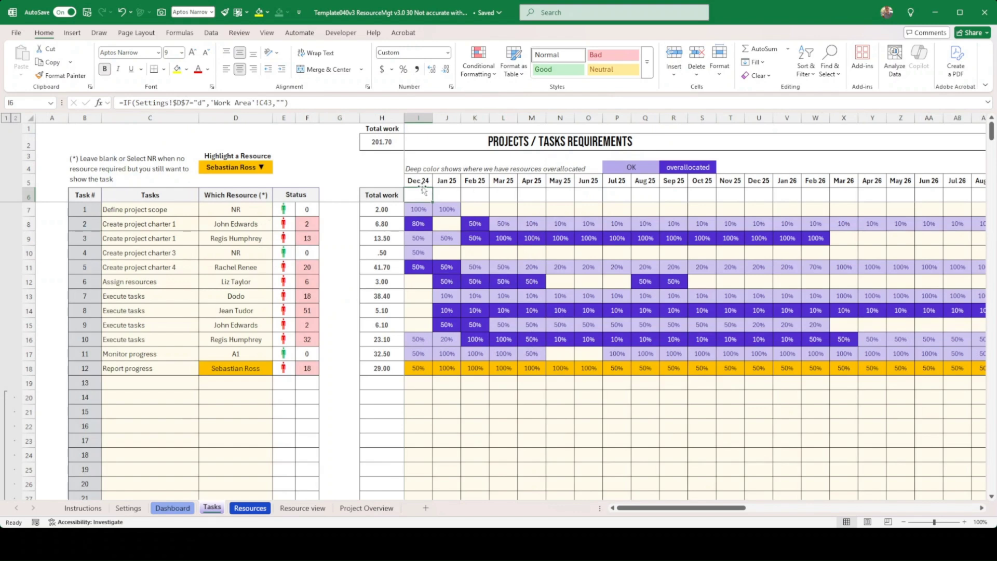
{"action": "left_click", "coordinate": [419, 180]}
{"action": "left_click", "coordinate": [447, 180]}
{"action": "left_click", "coordinate": [475, 180]}
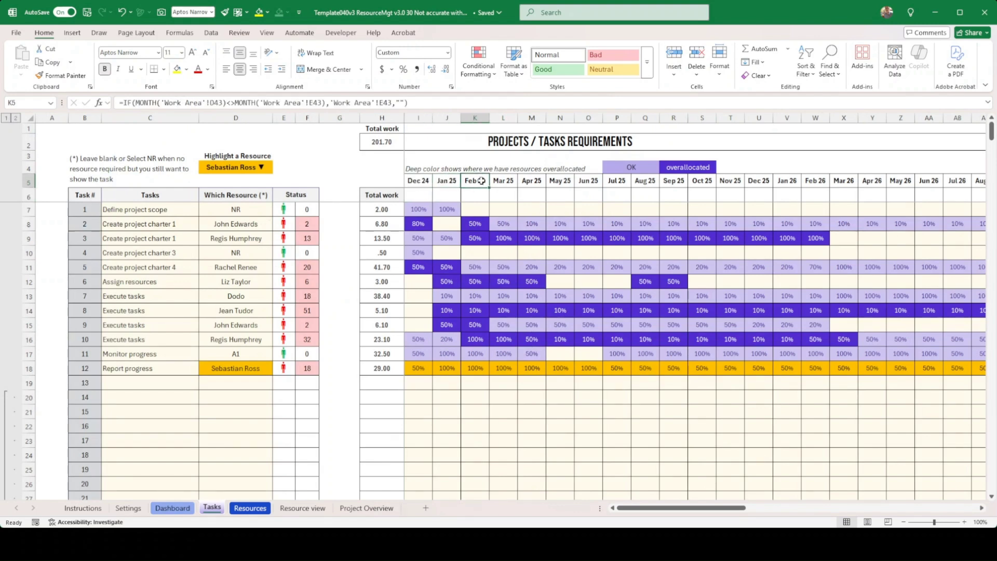
{"action": "left_click", "coordinate": [501, 181]}
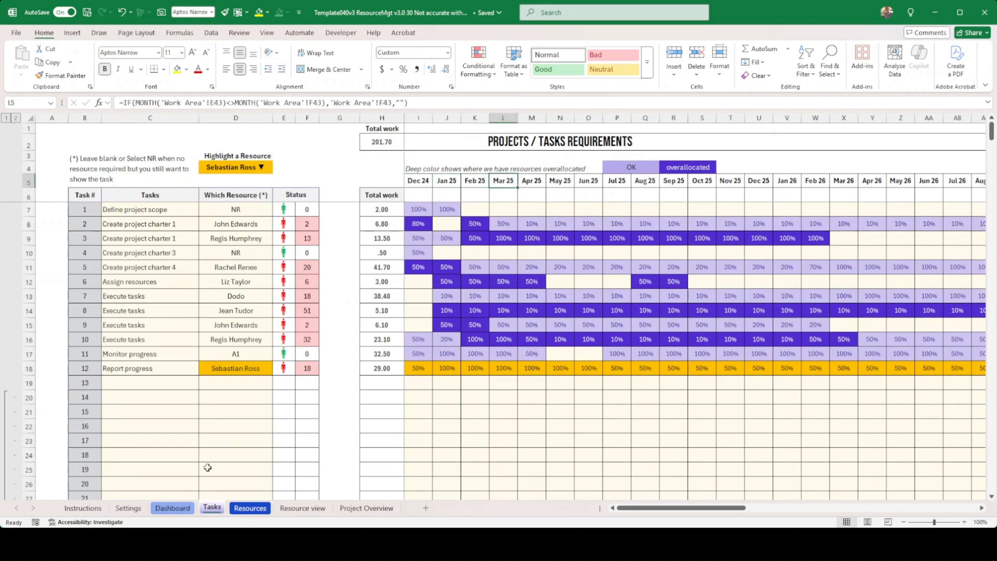
Step: Back on Settings, review the Days increment value and the Increments setting
{"action": "left_click", "coordinate": [129, 508]}
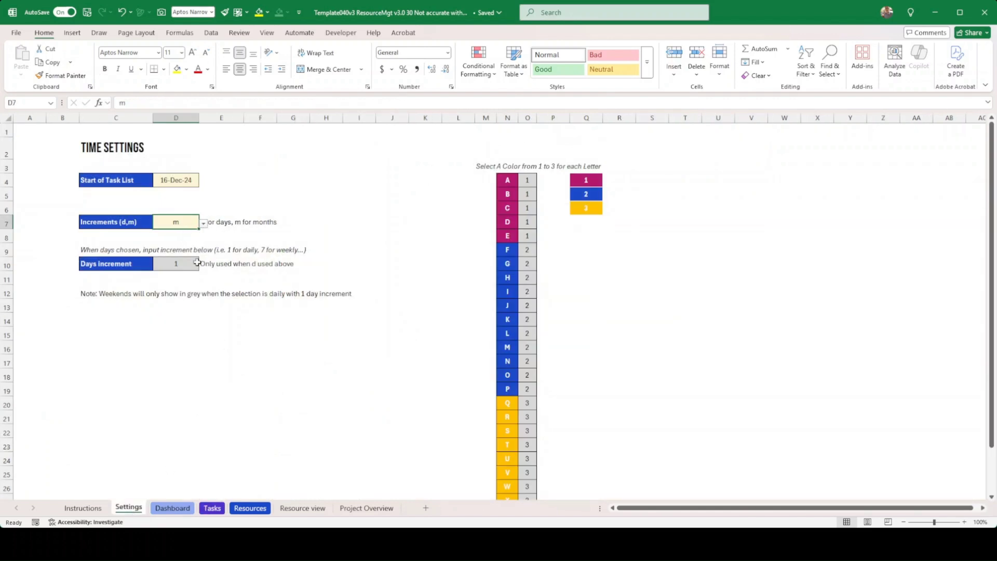
{"action": "left_click", "coordinate": [215, 276]}
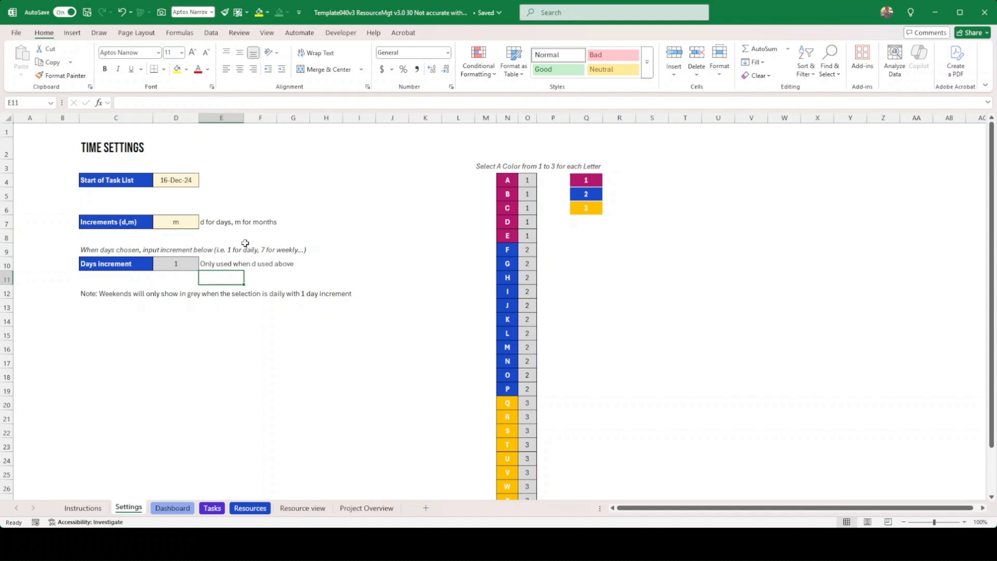
{"action": "left_click", "coordinate": [184, 264]}
{"action": "left_click", "coordinate": [190, 223]}
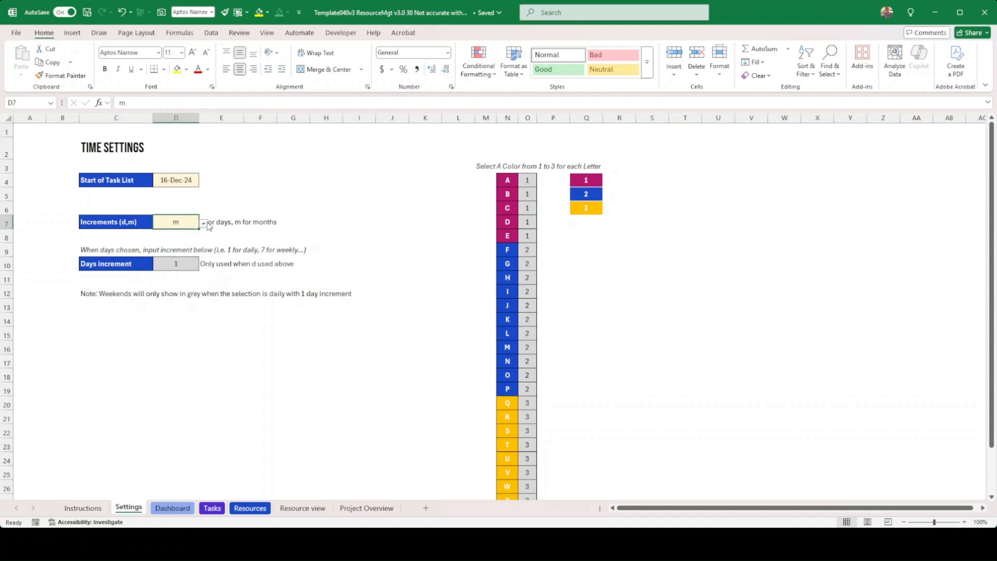
{"action": "left_click", "coordinate": [183, 239]}
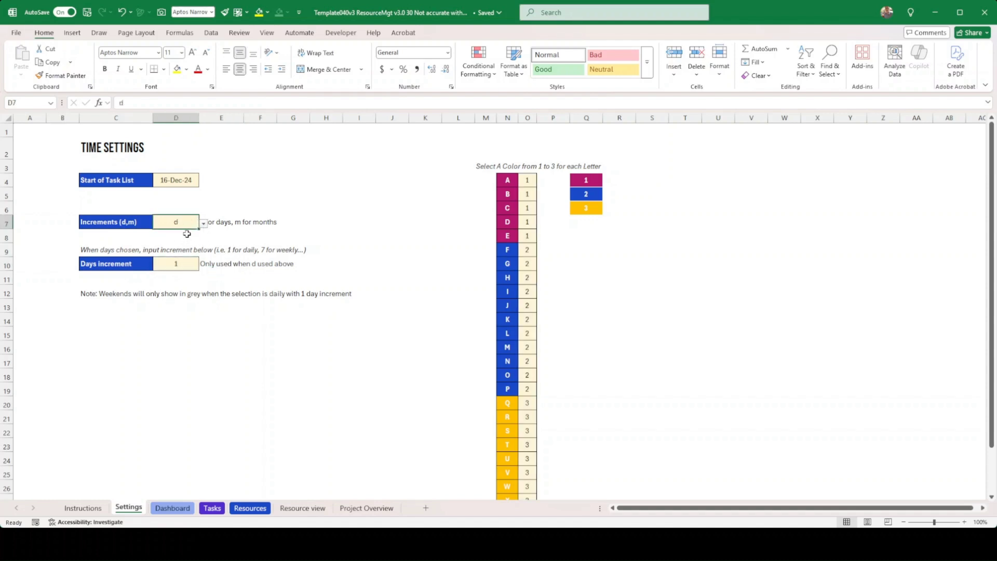
{"action": "left_click", "coordinate": [185, 264]}
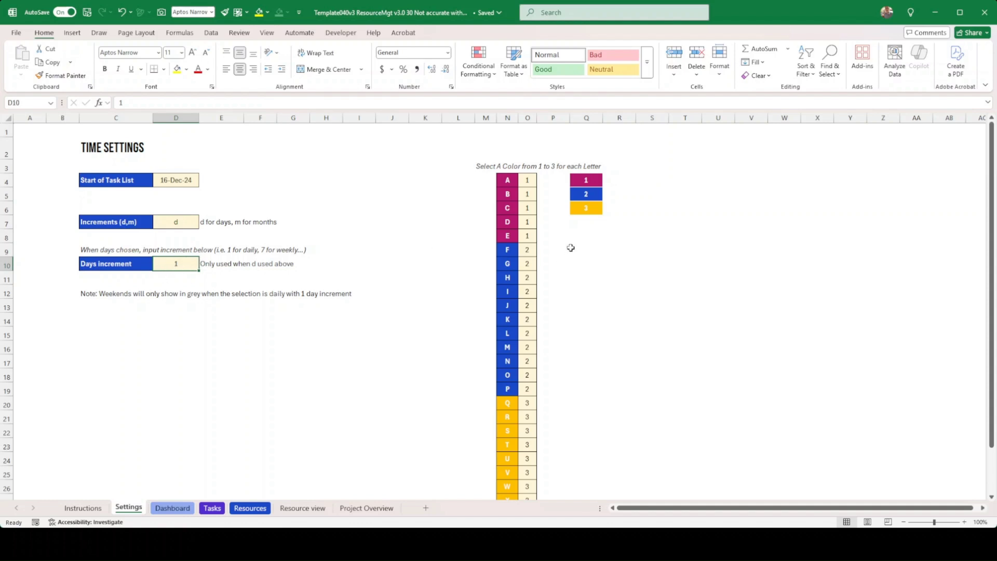
{"action": "type", "text": "7"}
{"action": "key", "text": "Return"}
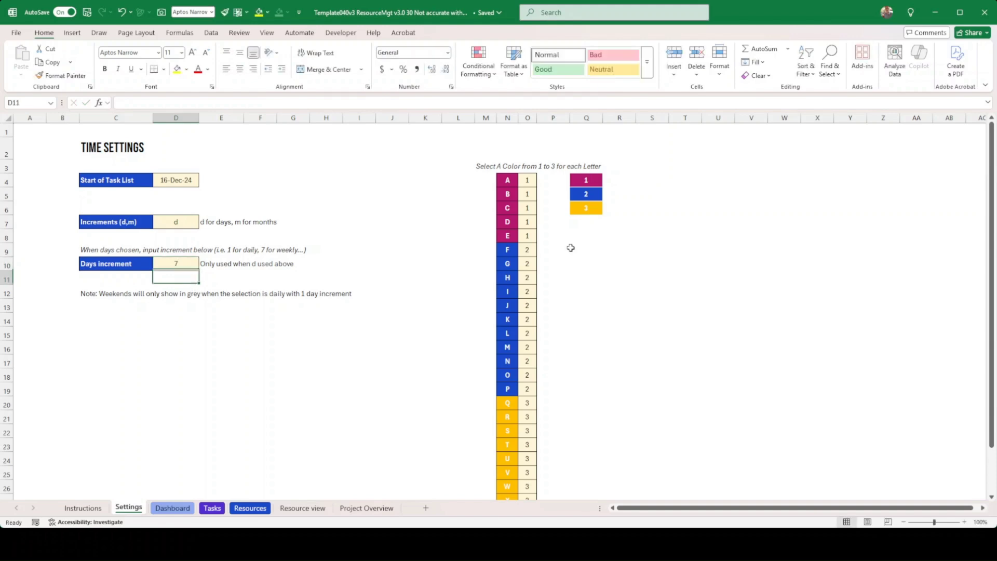
{"action": "left_click", "coordinate": [213, 508]}
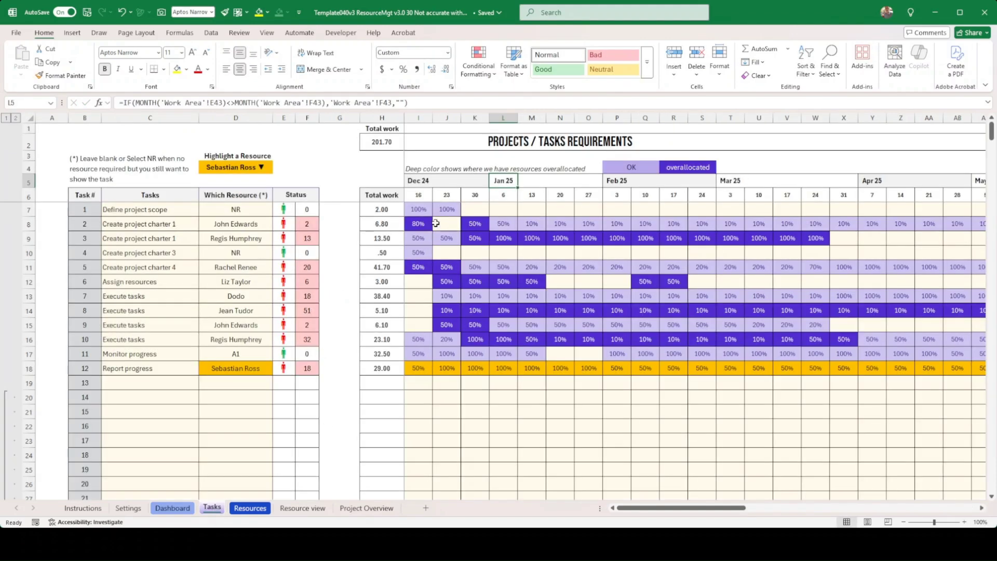
{"action": "left_click", "coordinate": [417, 194]}
{"action": "left_click", "coordinate": [445, 197]}
{"action": "left_click", "coordinate": [469, 200]}
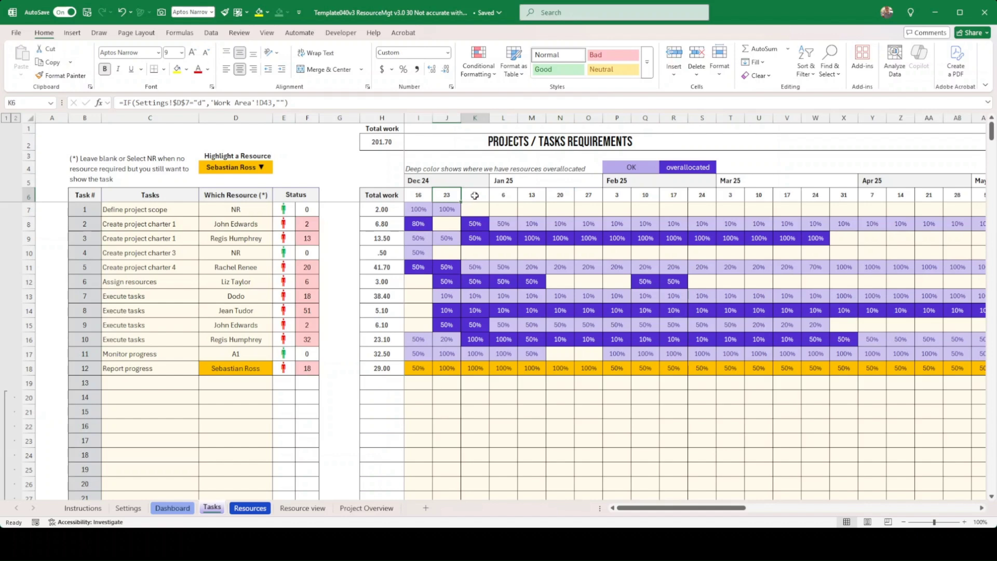
{"action": "left_click", "coordinate": [499, 195]}
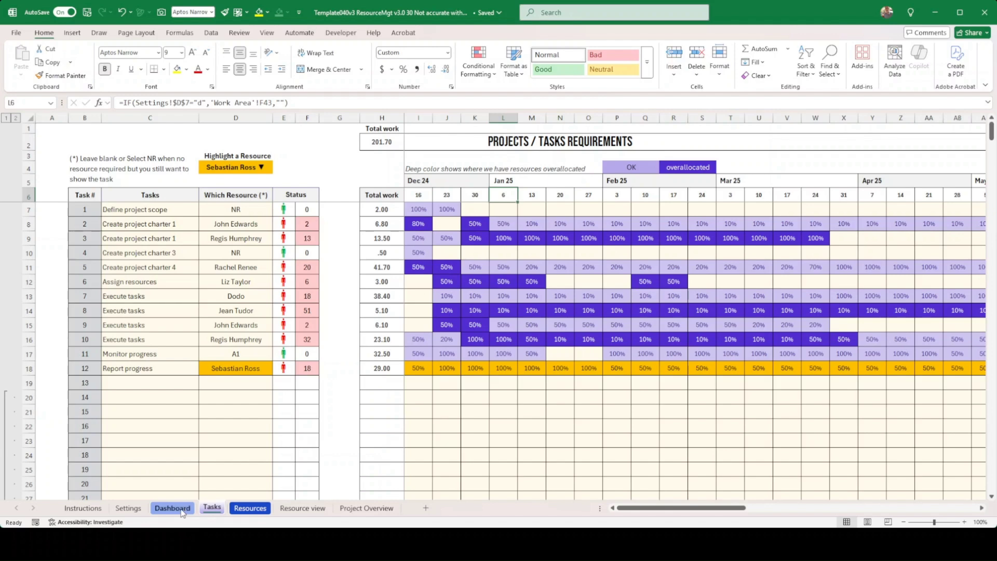
{"action": "left_click", "coordinate": [128, 508]}
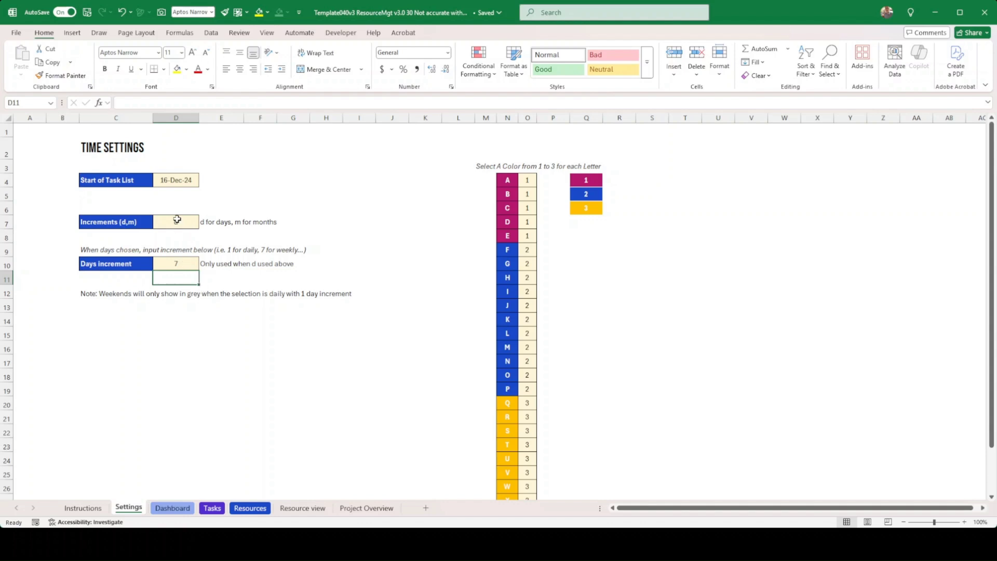
Step: Review the Settings values: Days increment 7, Start of Task List date, and Increments
{"action": "left_click", "coordinate": [176, 268]}
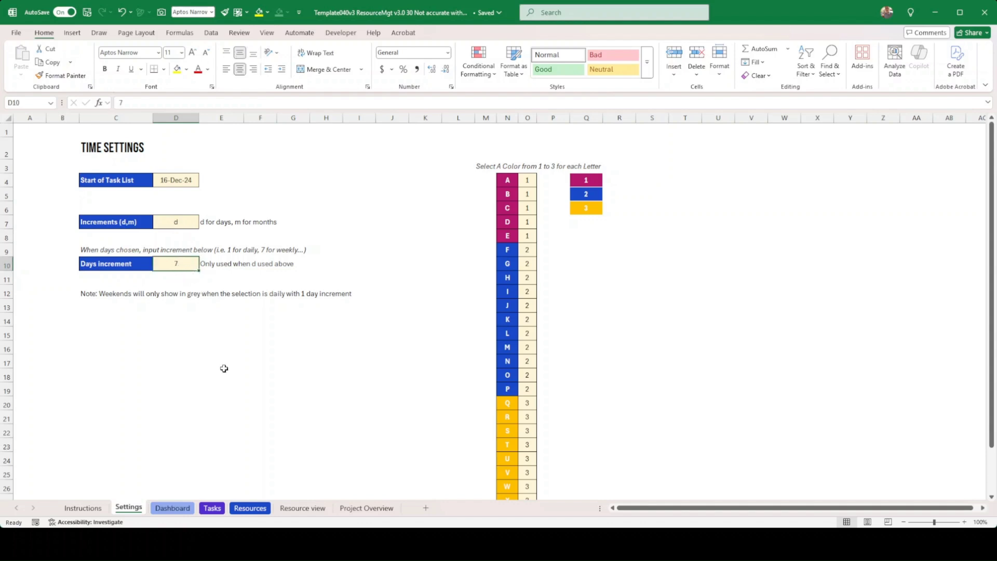
{"action": "left_click", "coordinate": [178, 181]}
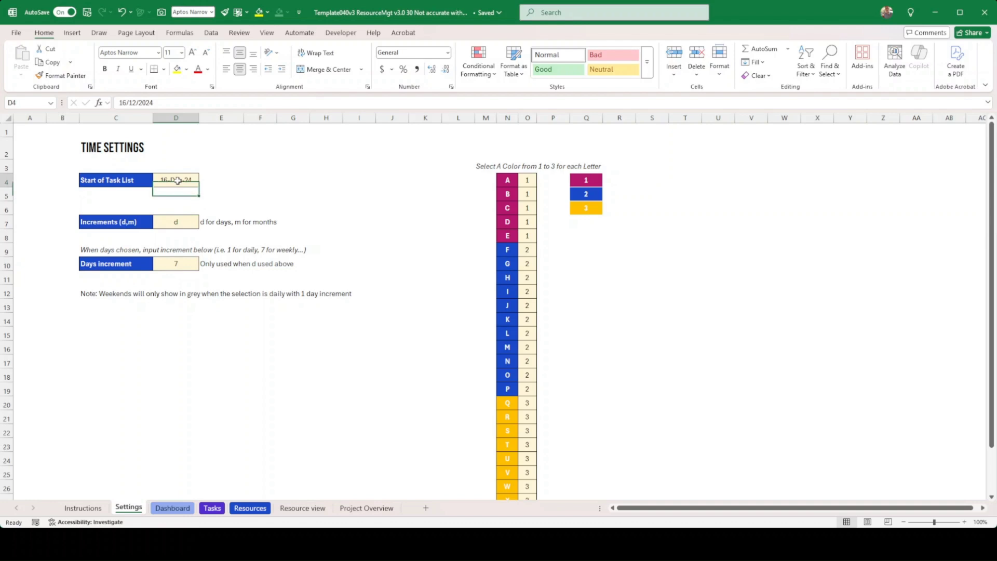
{"action": "left_click", "coordinate": [177, 223]}
{"action": "left_click", "coordinate": [172, 269]}
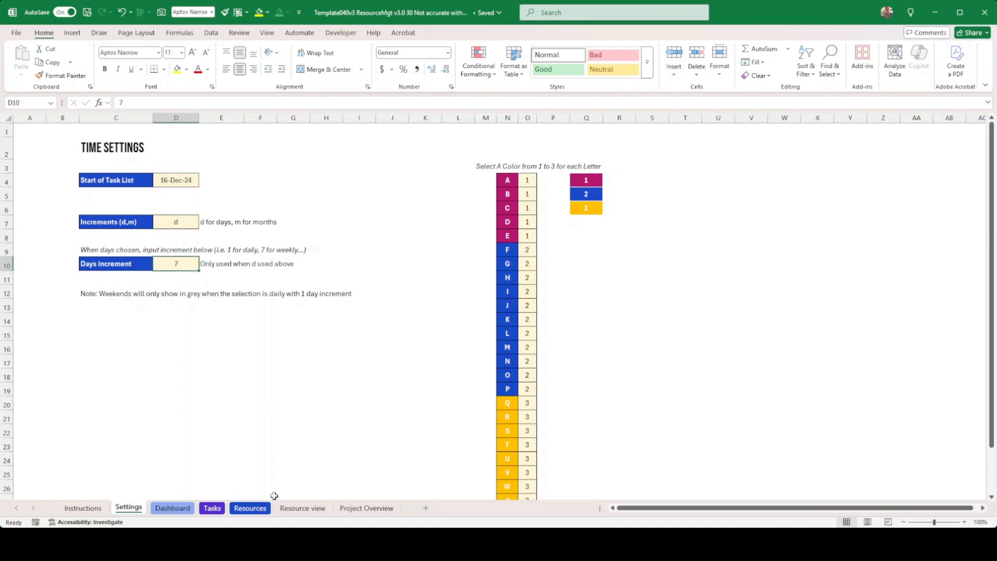
Step: Check the weekly timeline on Resources, Dashboard and Tasks, then return to Time Settings
{"action": "left_click", "coordinate": [245, 508]}
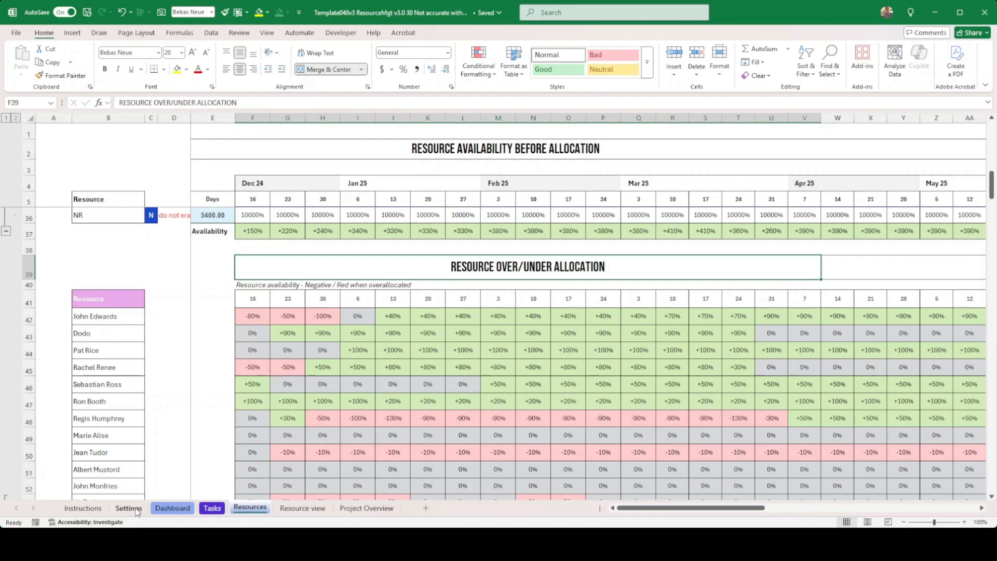
{"action": "left_click", "coordinate": [173, 509]}
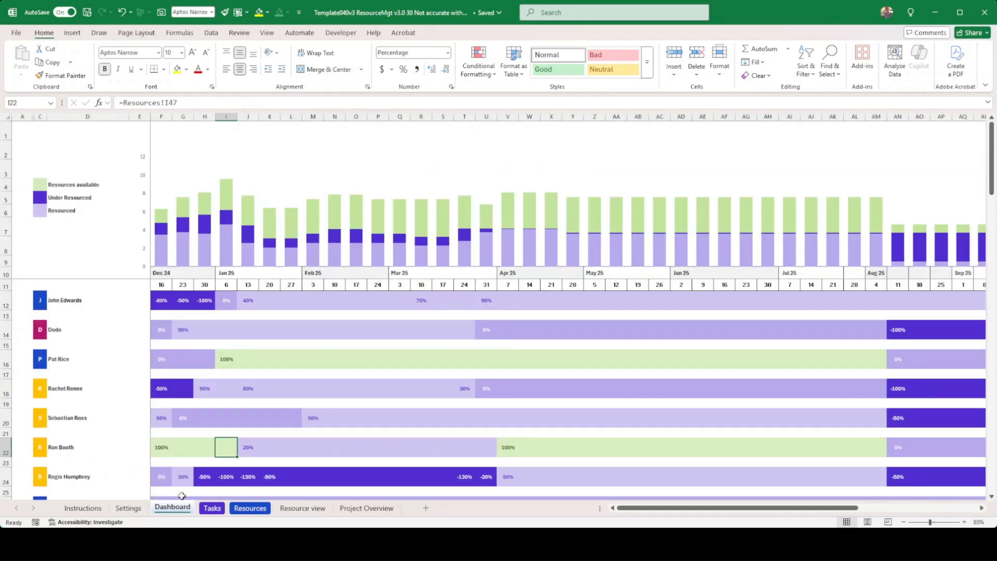
{"action": "left_click", "coordinate": [164, 285]}
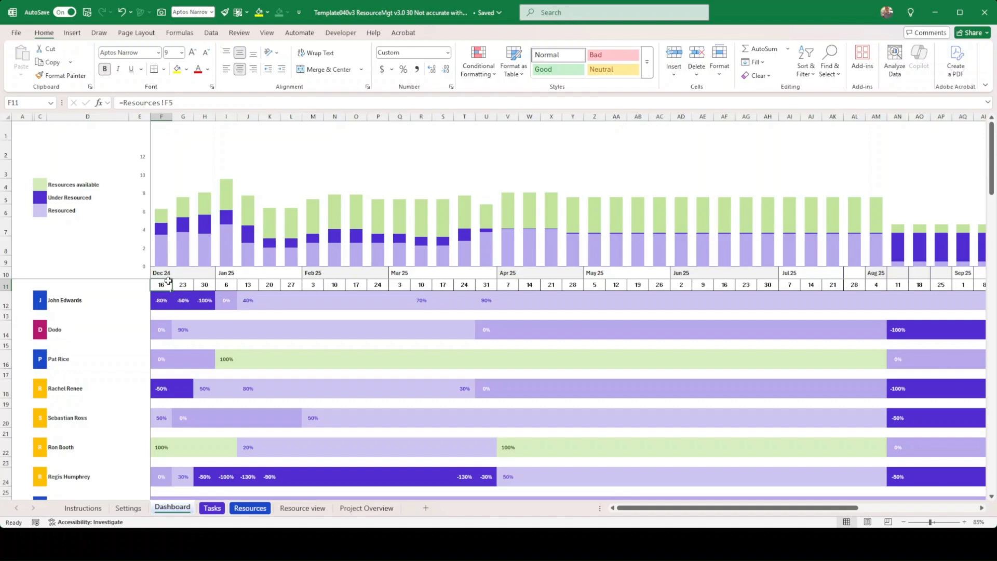
{"action": "left_click", "coordinate": [212, 507]}
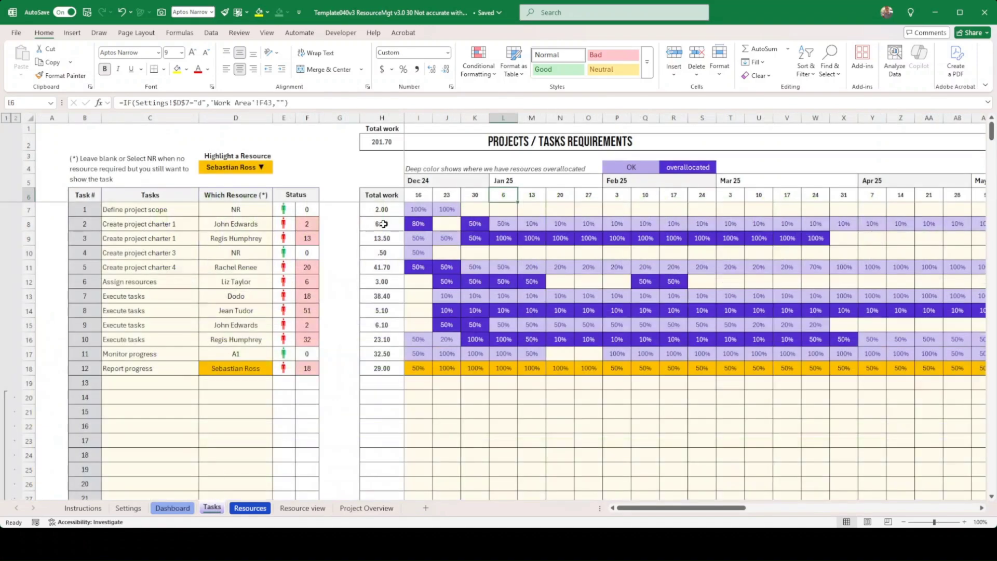
{"action": "left_click", "coordinate": [249, 508]}
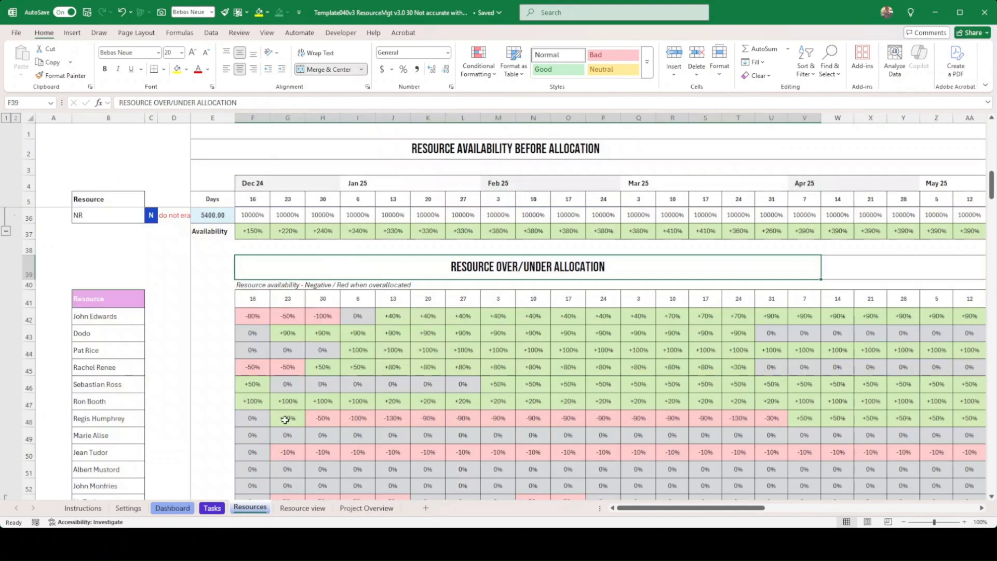
{"action": "left_click", "coordinate": [128, 508]}
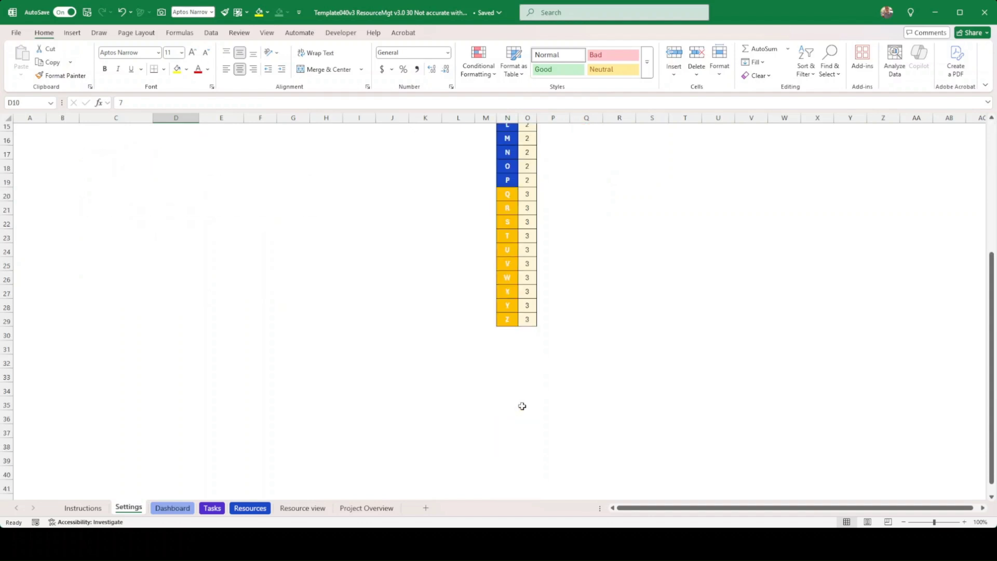
Step: Scroll through the Dashboard availability chart and per-person weekly timeline bars
{"action": "left_click", "coordinate": [173, 509]}
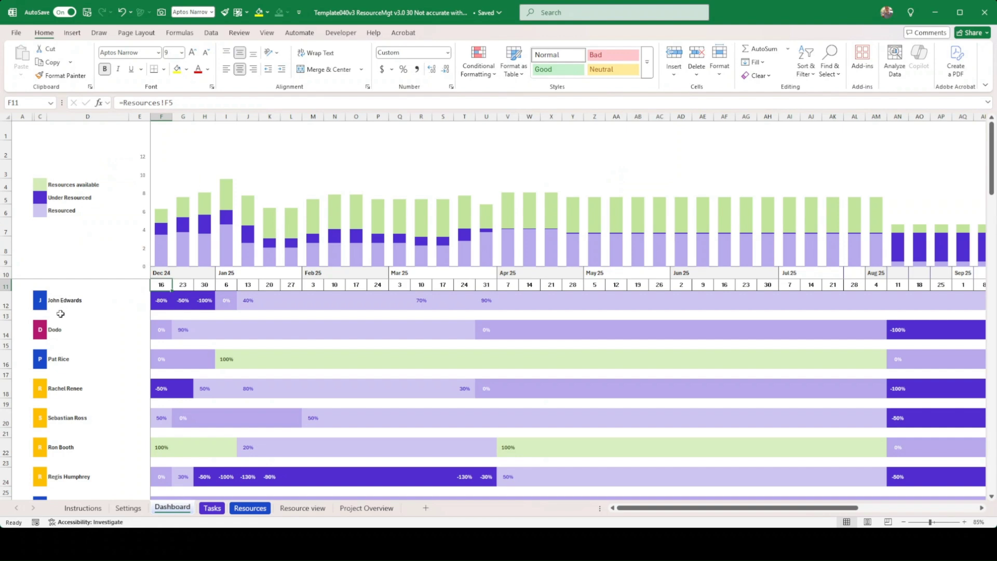
{"action": "scroll", "coordinate": [76, 359], "scroll_direction": "down", "scroll_amount": 2}
{"action": "scroll", "coordinate": [77, 359], "scroll_direction": "up", "scroll_amount": 2}
{"action": "scroll", "coordinate": [86, 420], "scroll_direction": "down", "scroll_amount": 1}
{"action": "scroll", "coordinate": [90, 379], "scroll_direction": "up", "scroll_amount": 1}
Step: Review letters A–E with their colour numbers and colour keys 1 and 2, then view the Dashboard
{"action": "left_click", "coordinate": [130, 509]}
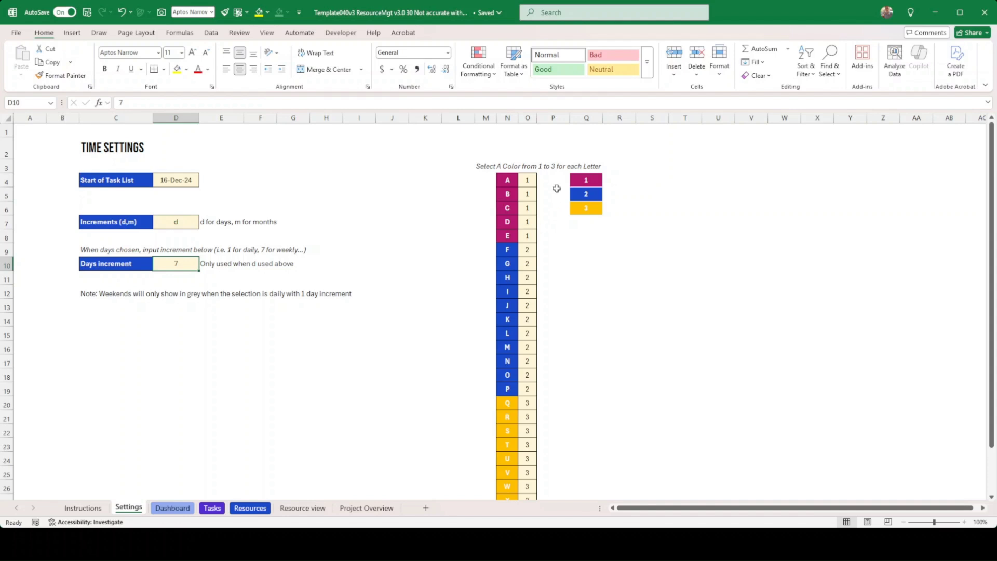
{"action": "left_click_drag", "start_coordinate": [506, 181], "coordinate": [508, 236]}
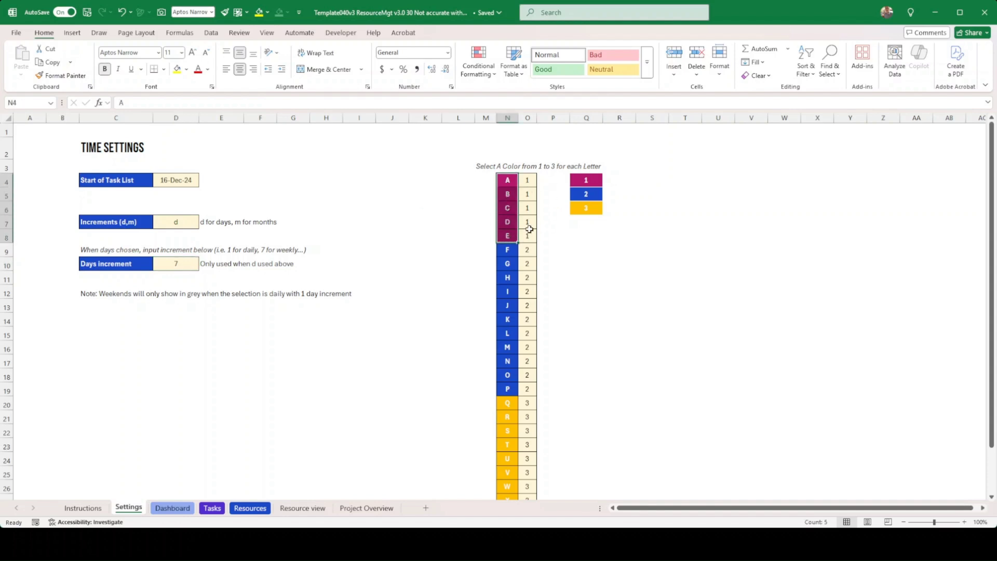
{"action": "left_click_drag", "start_coordinate": [525, 181], "coordinate": [527, 237]}
{"action": "left_click", "coordinate": [587, 182]}
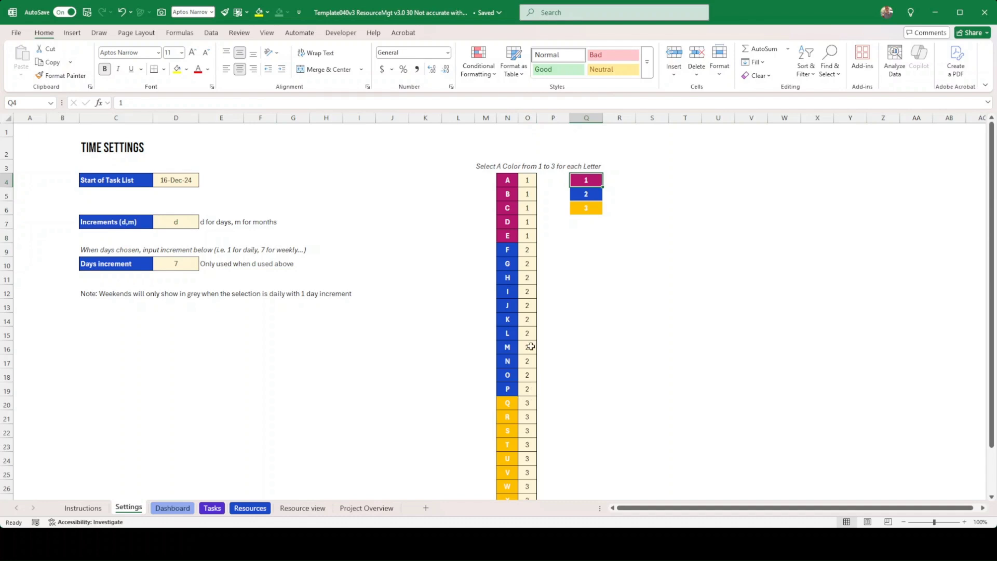
{"action": "left_click", "coordinate": [588, 195]}
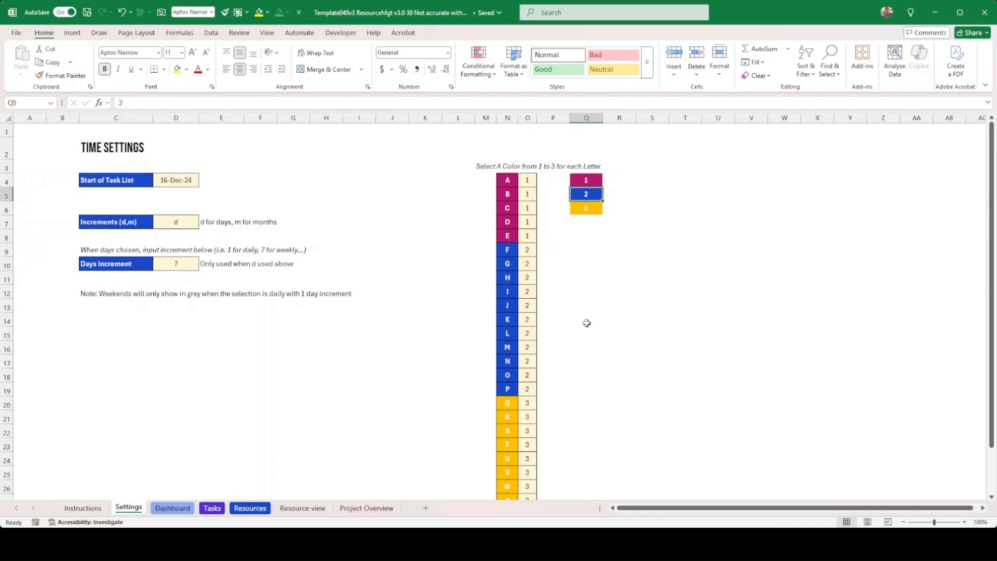
{"action": "left_click", "coordinate": [173, 508]}
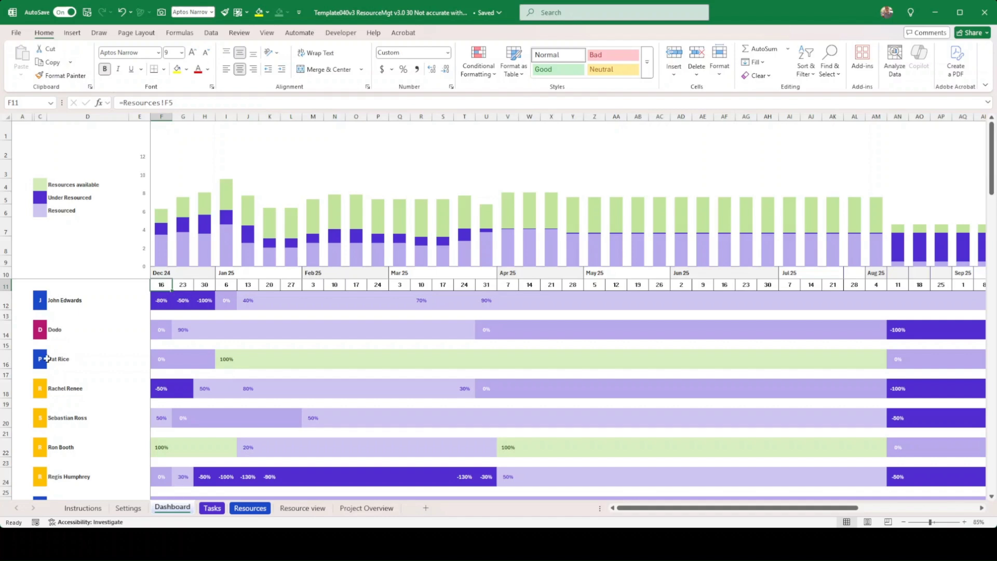
Step: Return to Settings and inspect letter P's colour number in the table
{"action": "left_click", "coordinate": [136, 510]}
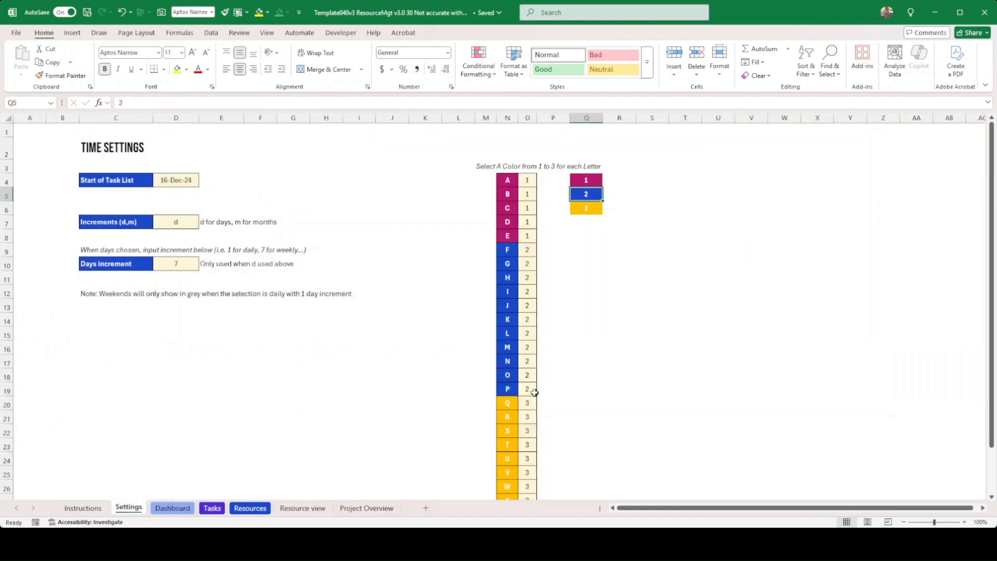
{"action": "left_click", "coordinate": [531, 390]}
{"action": "scroll", "coordinate": [536, 375], "scroll_direction": "down", "scroll_amount": 2}
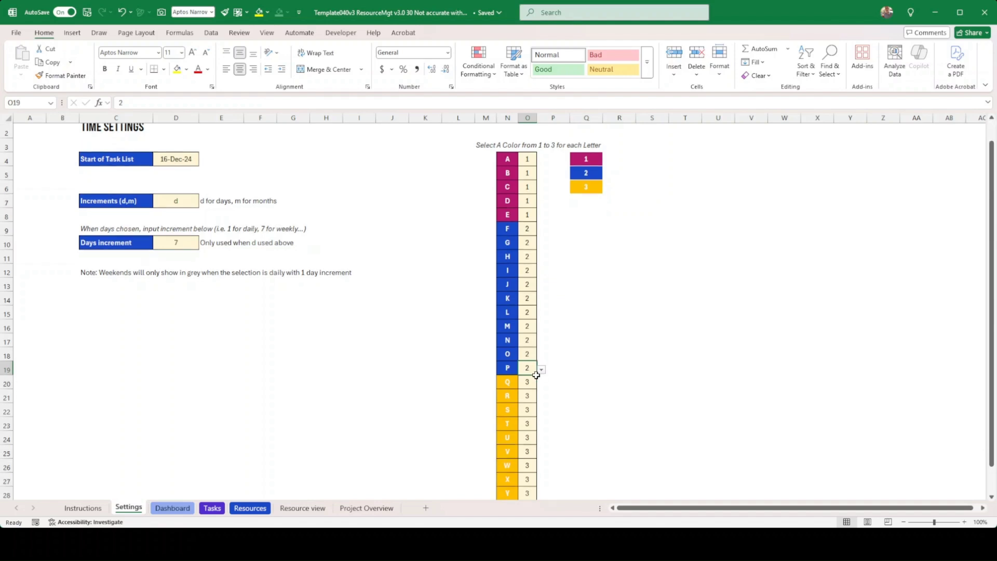
{"action": "scroll", "coordinate": [609, 164], "scroll_direction": "up", "scroll_amount": 1}
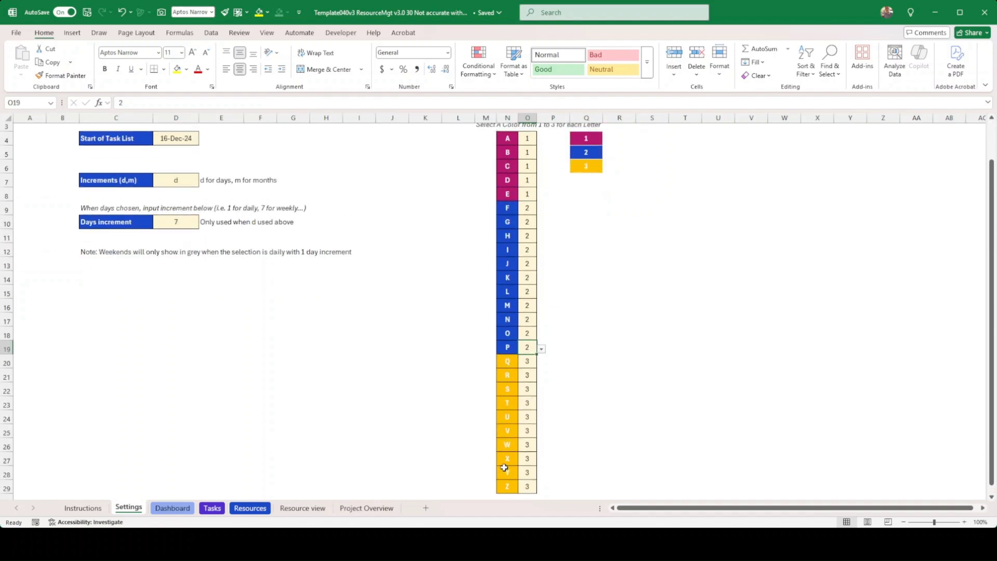
{"action": "scroll", "coordinate": [611, 366], "scroll_direction": "up", "scroll_amount": 1}
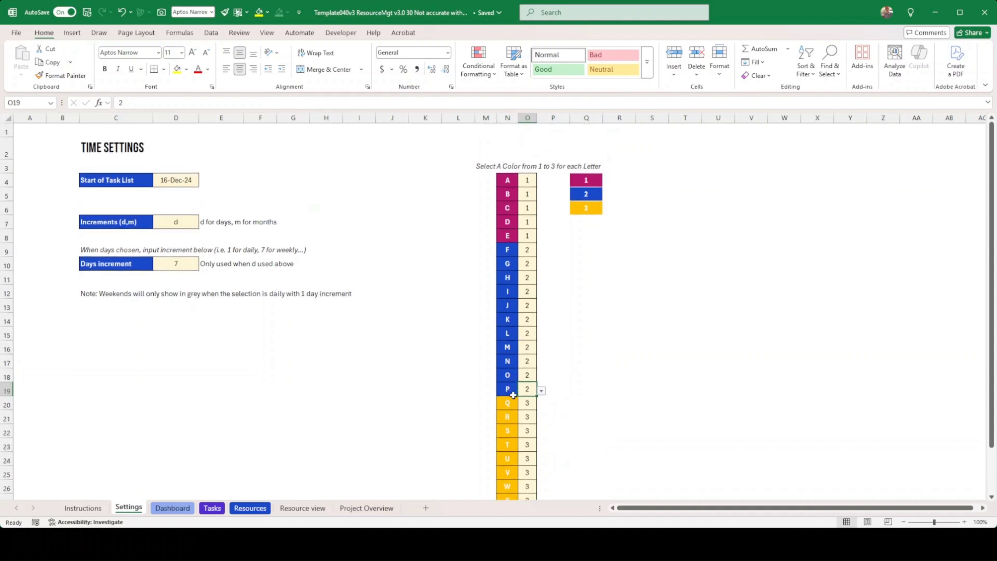
Step: Set letter K's colour number to 1 (magenta)
{"action": "left_click", "coordinate": [512, 323]}
{"action": "left_click", "coordinate": [534, 319]}
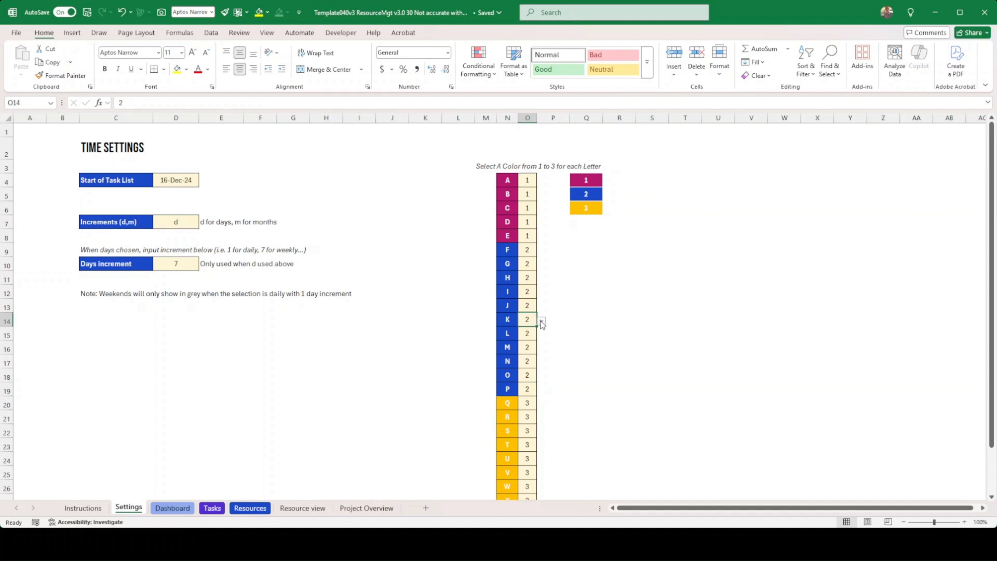
{"action": "left_click", "coordinate": [541, 321]}
{"action": "left_click", "coordinate": [532, 330]}
{"action": "mouse_move", "coordinate": [510, 320]}
{"action": "left_mouse_down"}
{"action": "mouse_move", "coordinate": [538, 320]}
{"action": "mouse_move", "coordinate": [514, 319]}
{"action": "left_mouse_up"}
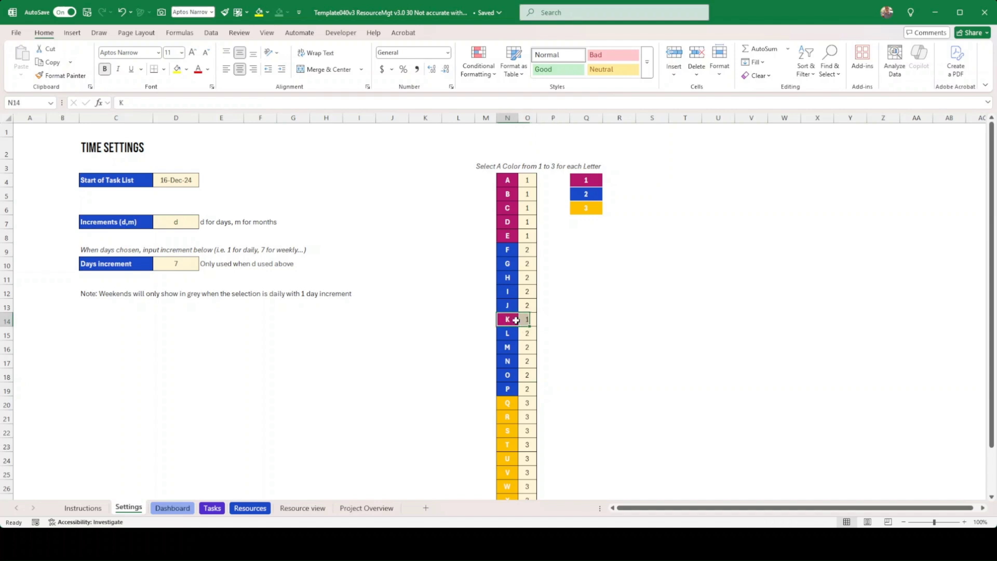
Step: Set letter N's colour number to 3 (yellow) and check the new colours on the Dashboard
{"action": "left_click", "coordinate": [509, 361]}
{"action": "left_click", "coordinate": [528, 363]}
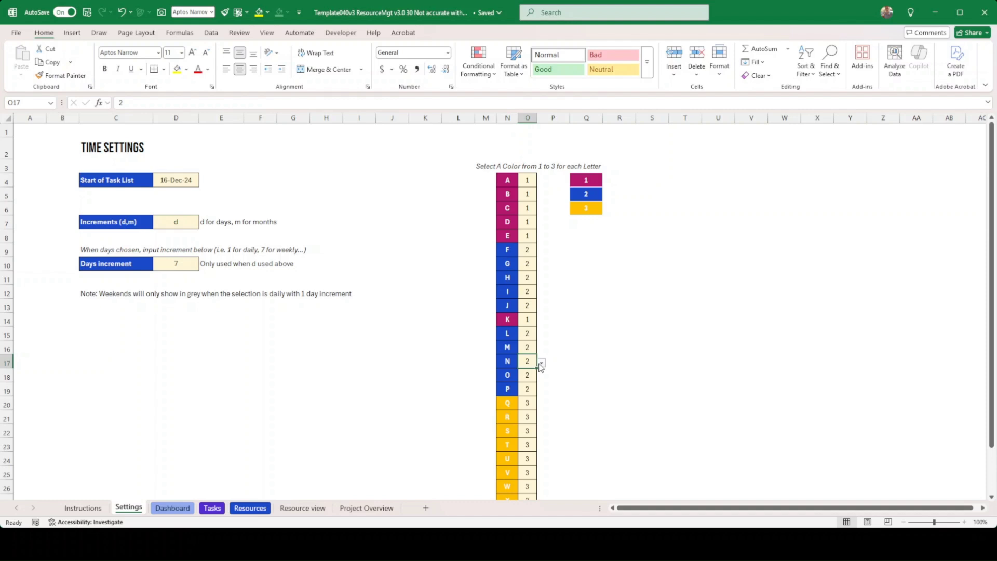
{"action": "left_click", "coordinate": [530, 392]}
{"action": "left_click", "coordinate": [554, 389]}
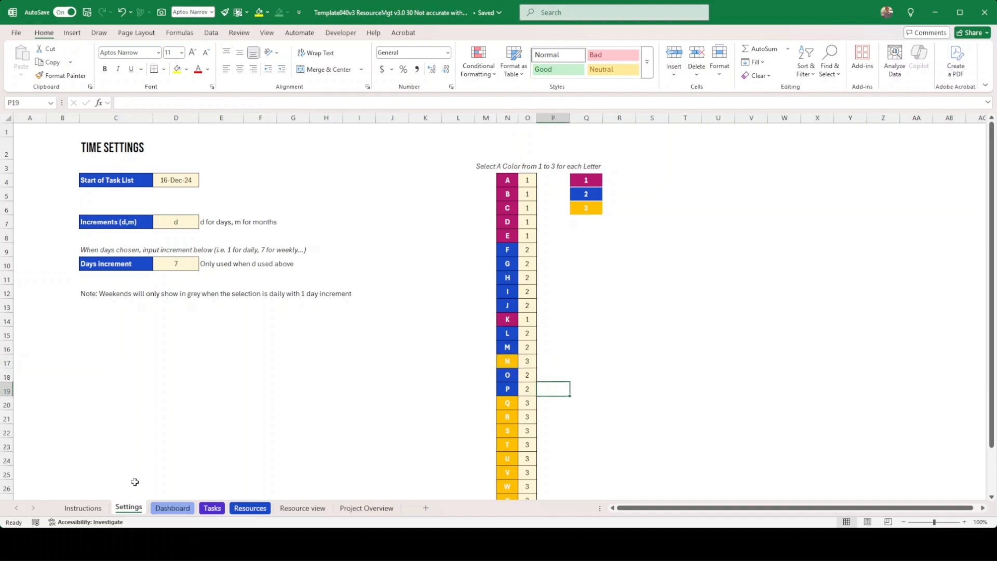
{"action": "left_click", "coordinate": [173, 509]}
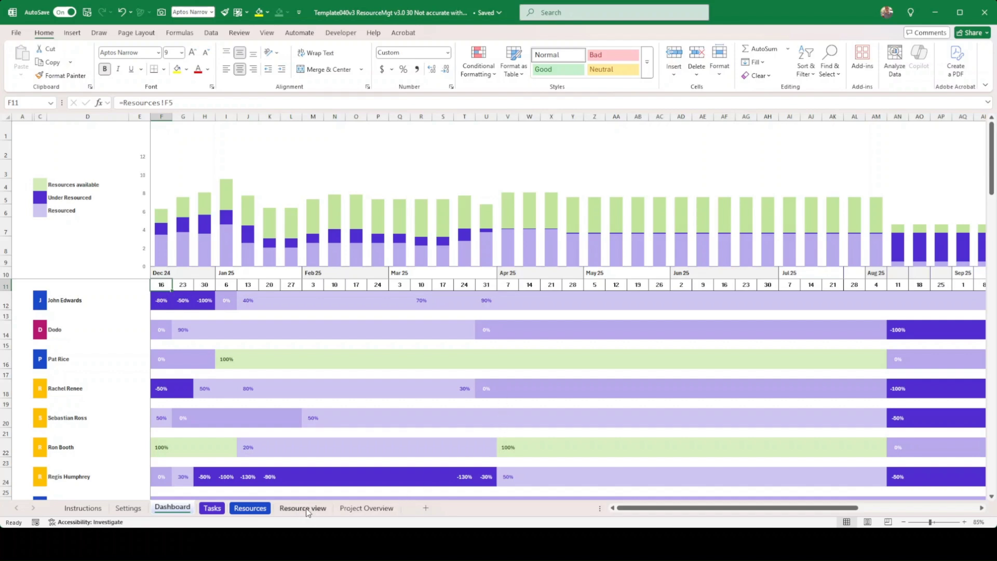
{"action": "left_click", "coordinate": [210, 509]}
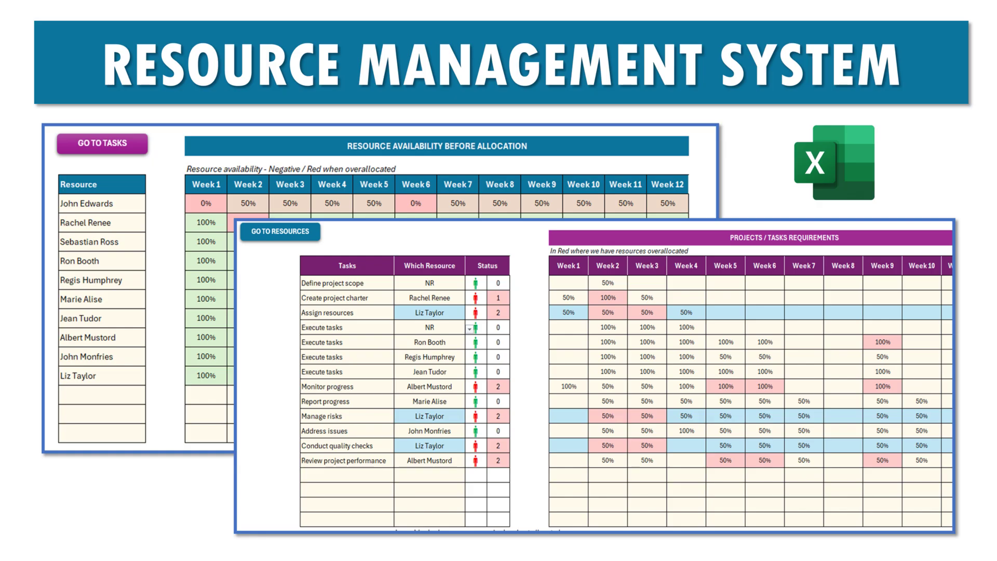